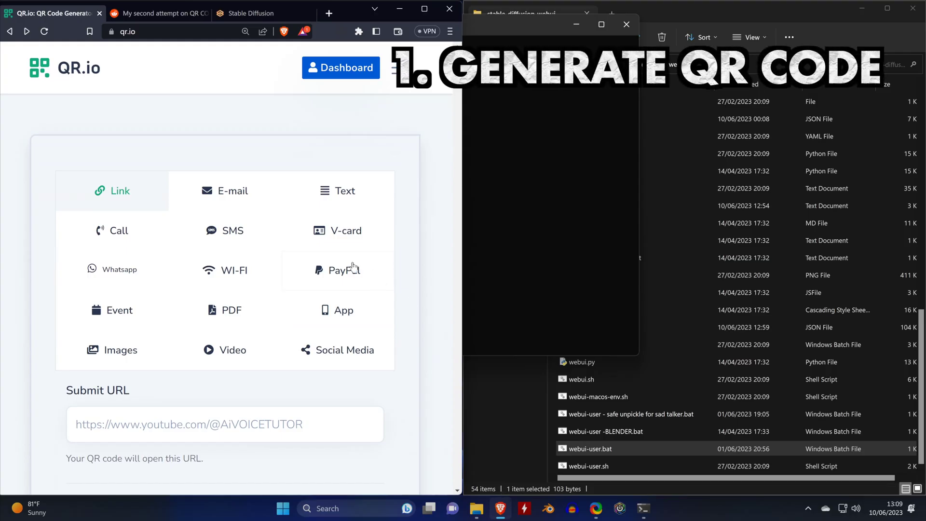
# Step: Review the generated YouTube-link QR code on the QR.io page
pyautogui.scroll(-3, 349, 267)
pyautogui.scroll(2, 347, 263)
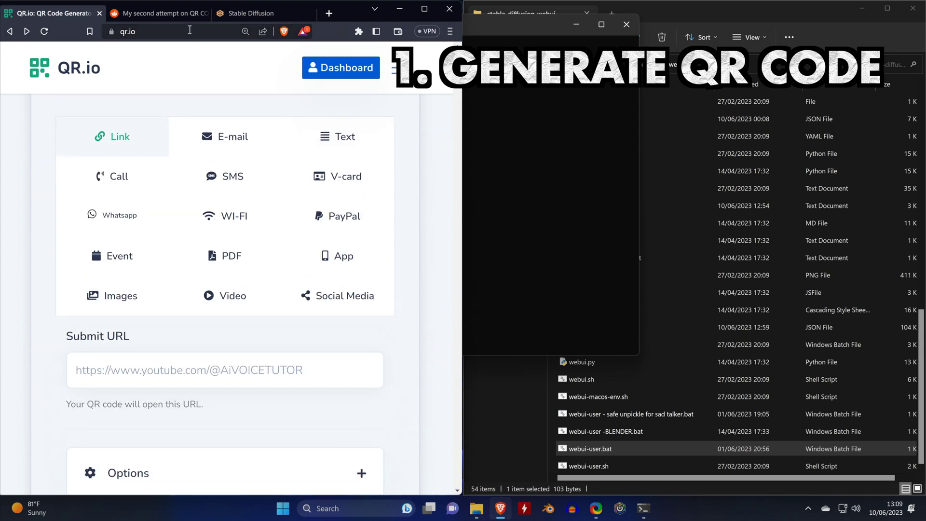
pyautogui.click(190, 30)
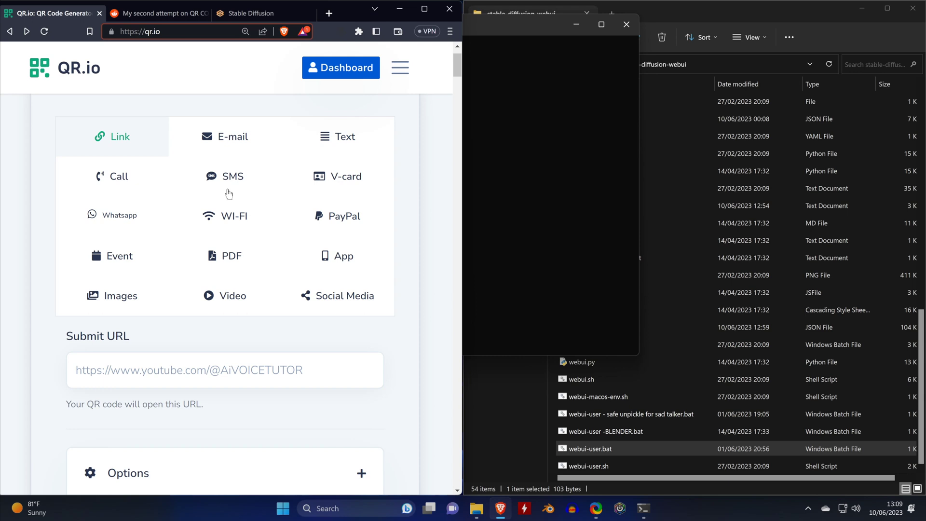
pyautogui.scroll(-2, 232, 296)
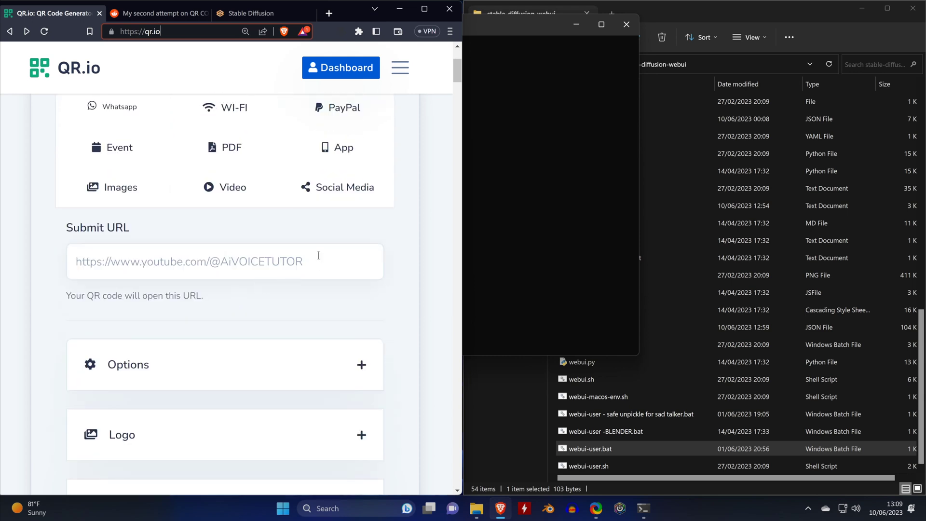
pyautogui.scroll(-10, 279, 293)
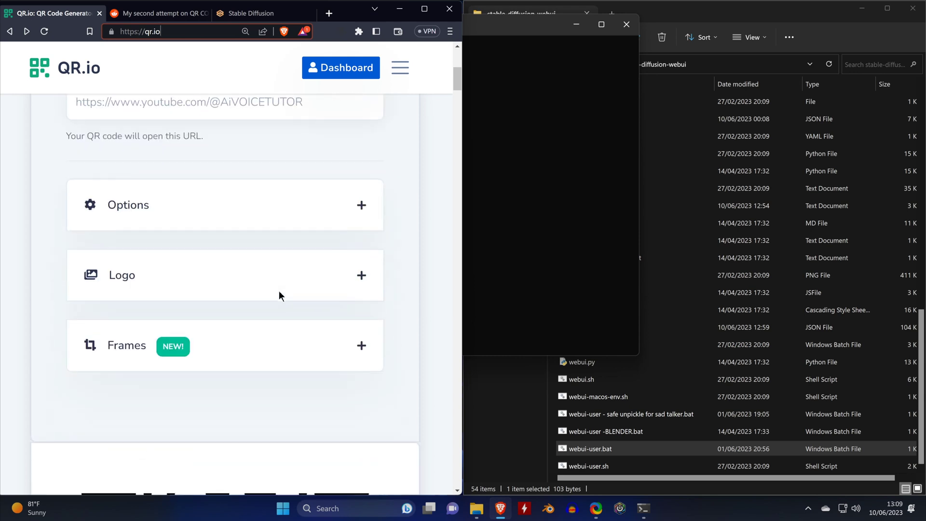
pyautogui.scroll(-1, 279, 293)
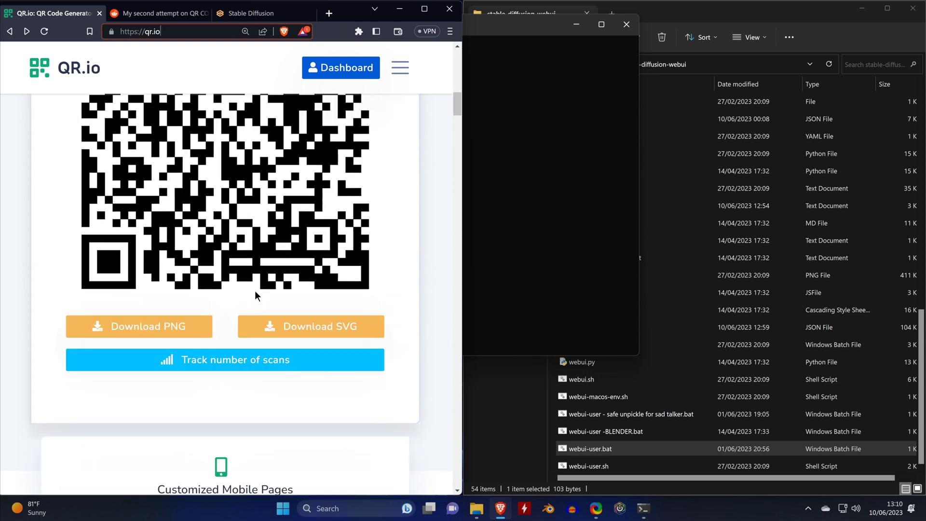
# Step: Download the QR code in PNG format from the dashboard
pyautogui.click(155, 327)
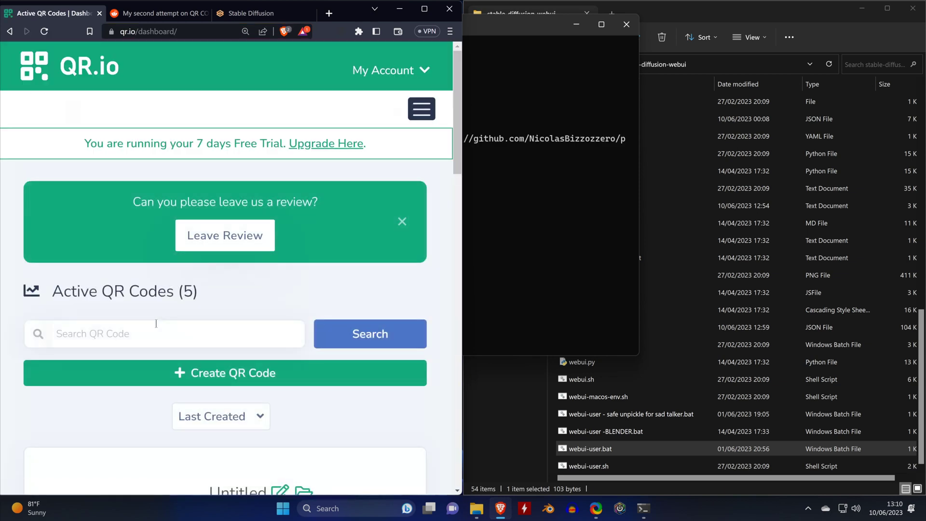
pyautogui.scroll(-3, 154, 322)
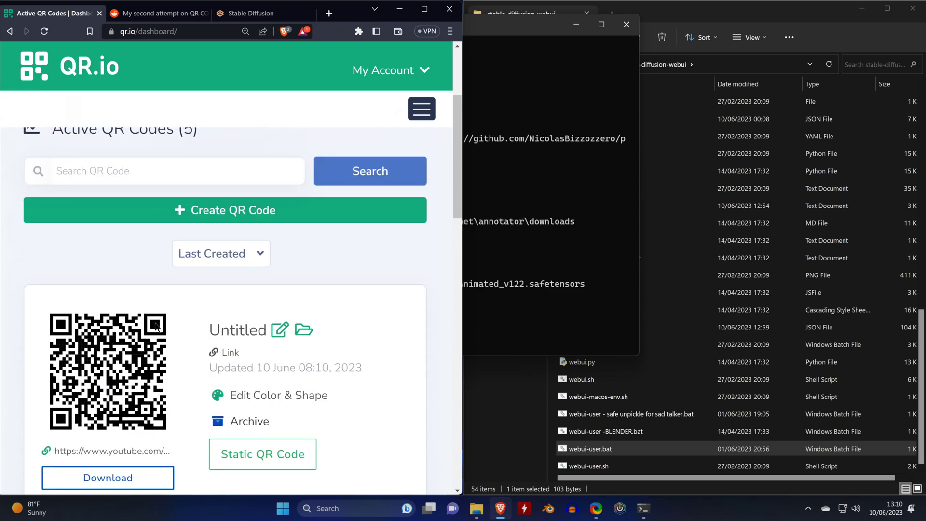
pyautogui.scroll(-1, 155, 326)
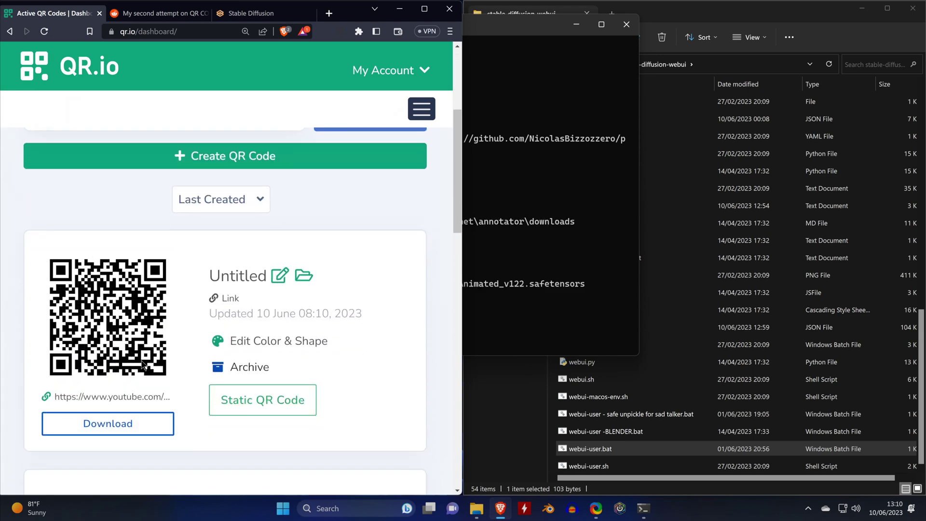
pyautogui.click(129, 423)
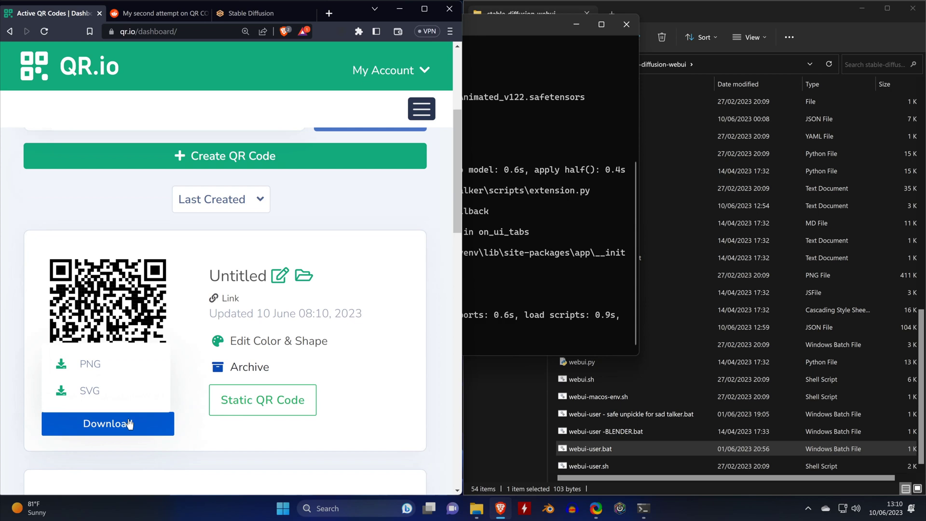
pyautogui.click(122, 365)
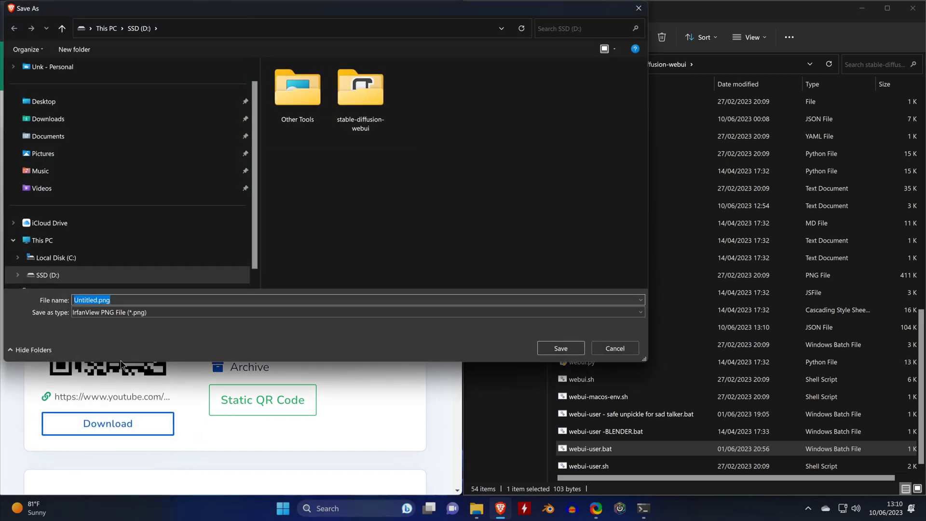
# Step: Save it as YTAI in a new 'QR Codes' folder on drive D
pyautogui.rightClick(515, 221)
pyautogui.write('wfQR Codes')
pyautogui.doubleClick(86, 299)
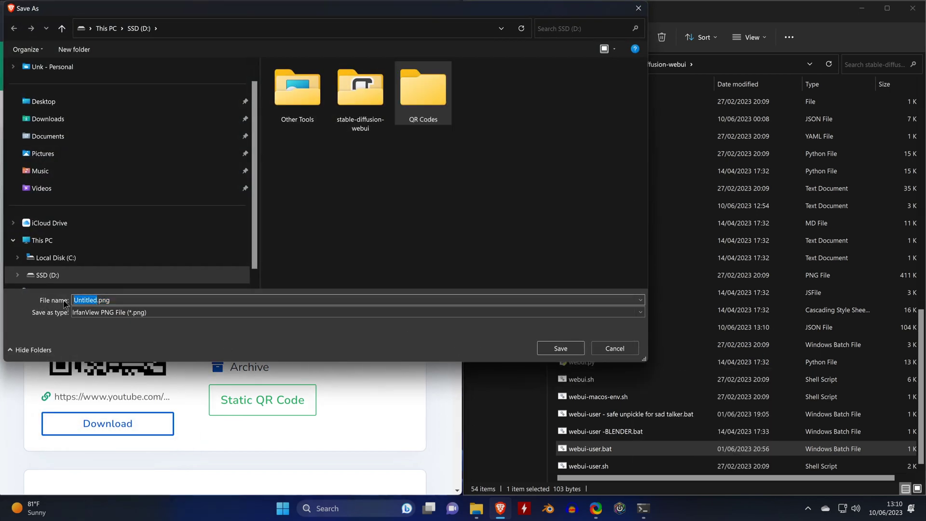
pyautogui.write('YTAI')
pyautogui.click(560, 348)
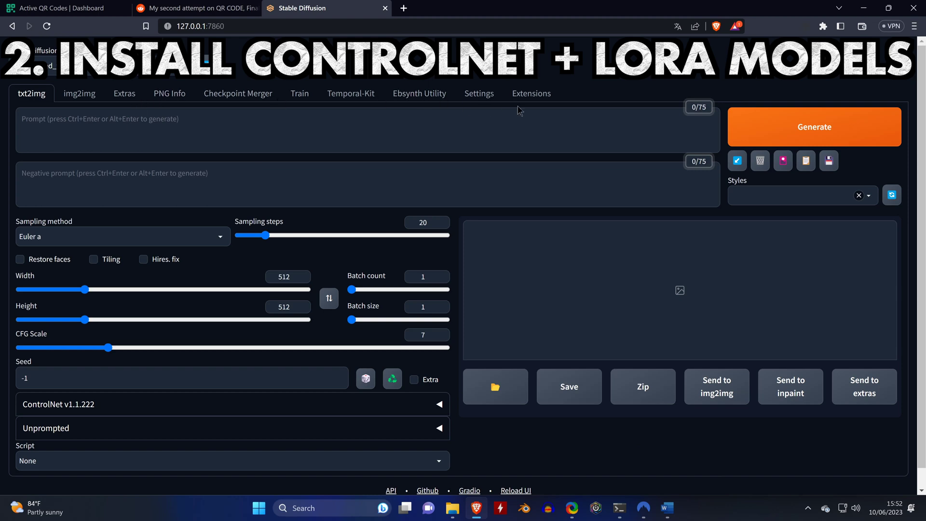
# Step: Copy the sd-webui-controlnet repository link from the Extensions page
pyautogui.click(532, 93)
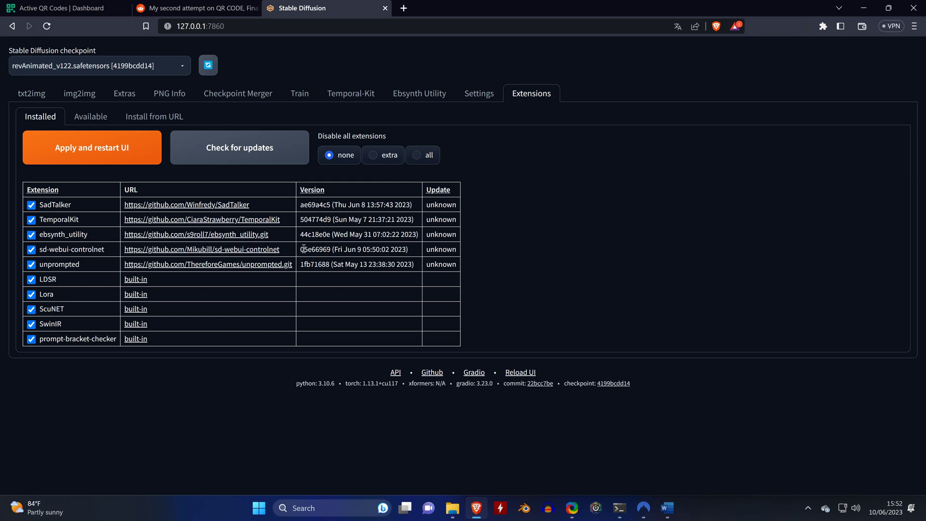
pyautogui.moveTo(283, 254); pyautogui.dragTo(120, 251)
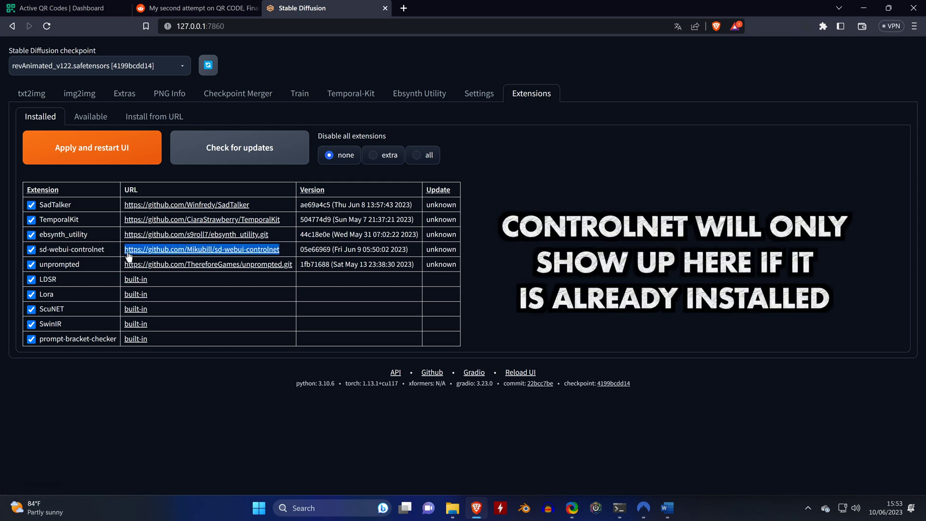
pyautogui.rightClick(128, 250)
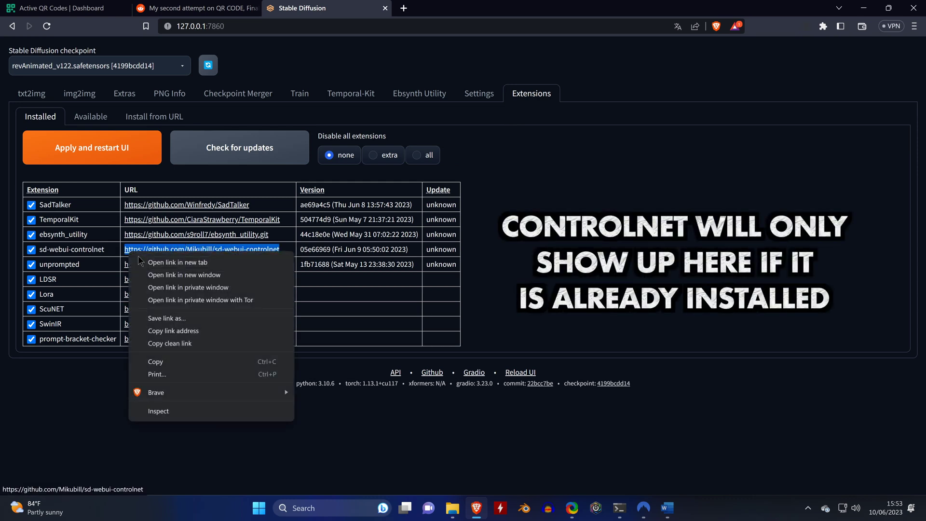
pyautogui.click(171, 348)
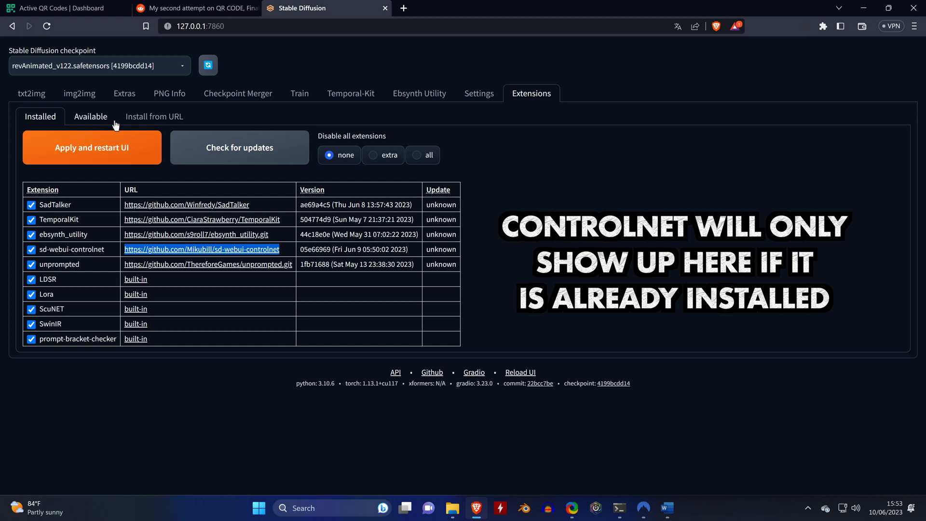
# Step: Paste the controlnet link into the Install from URL git repository field
pyautogui.click(140, 120)
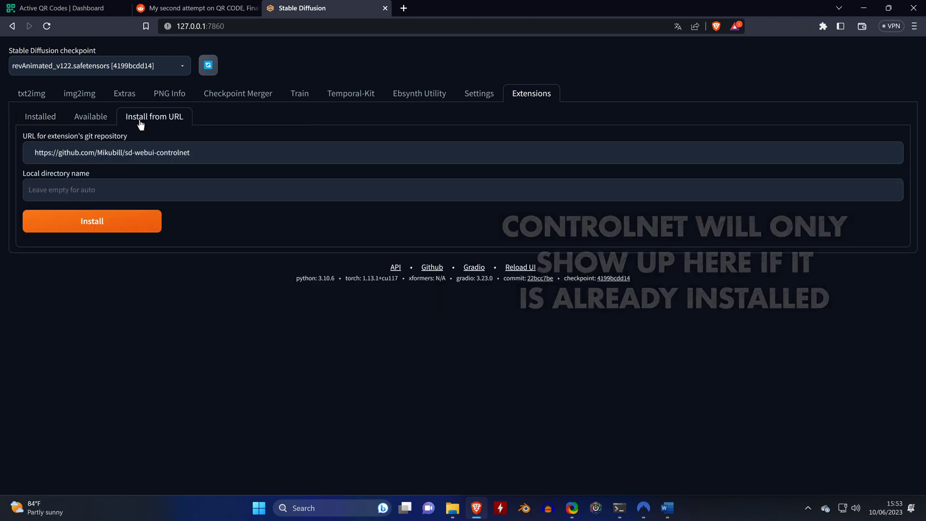
pyautogui.click(203, 152)
pyautogui.moveTo(205, 154); pyautogui.dragTo(1, 155)
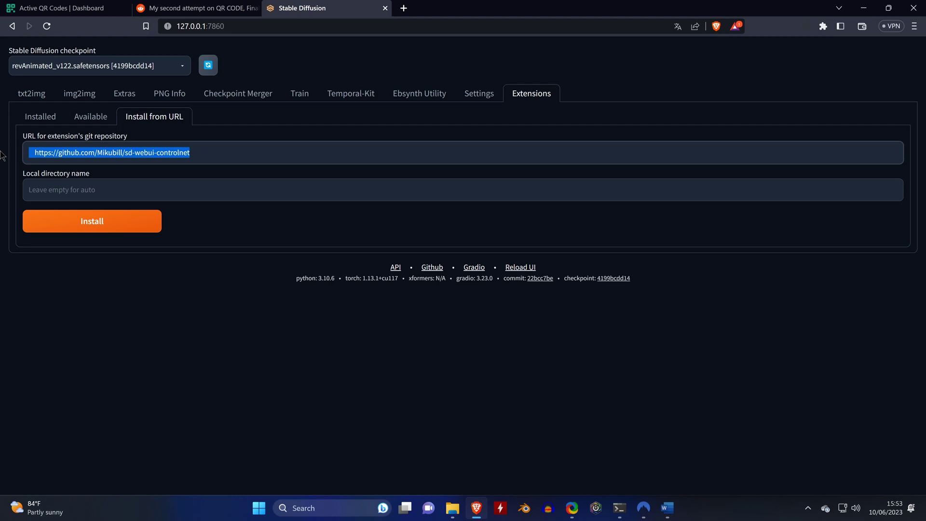
pyautogui.rightClick(33, 153)
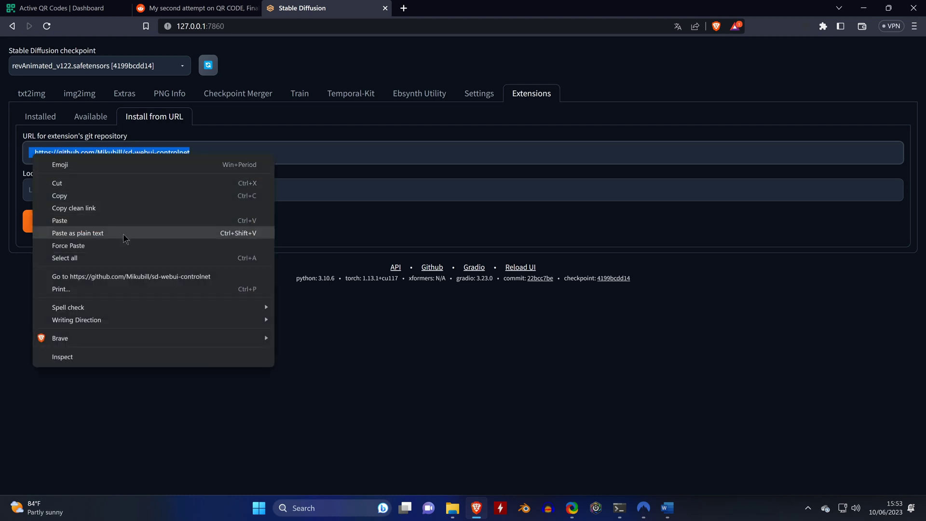
pyautogui.click(121, 223)
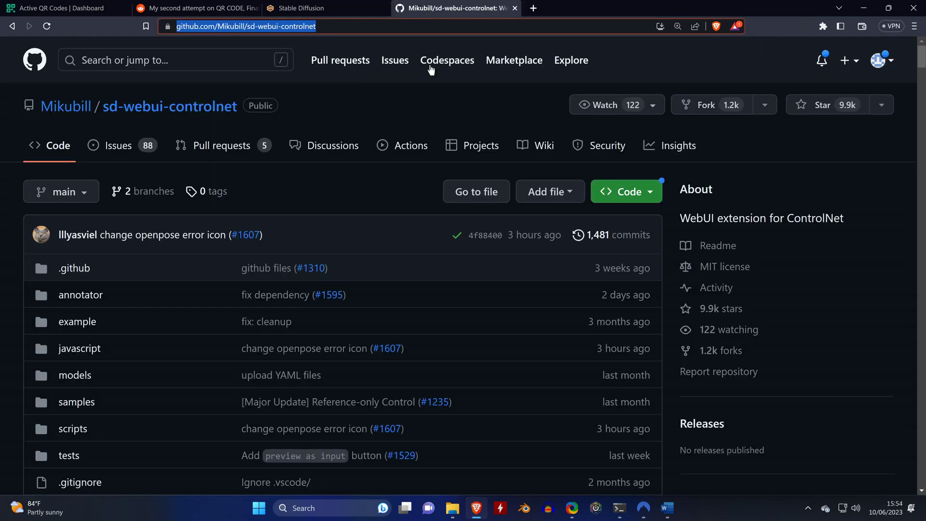
# Step: Scroll the sd-webui-controlnet README past Installation down to Download Models
pyautogui.scroll(-8, 479, 222)
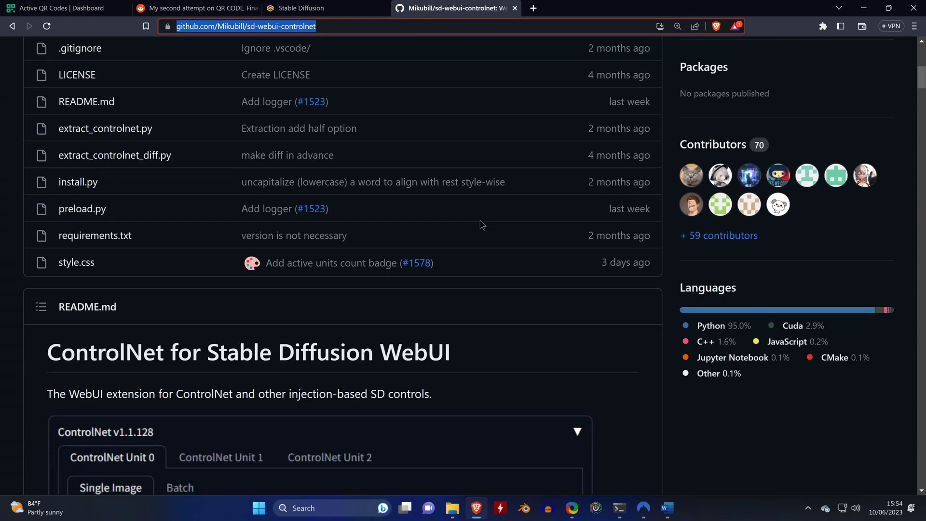
pyautogui.scroll(-5, 480, 223)
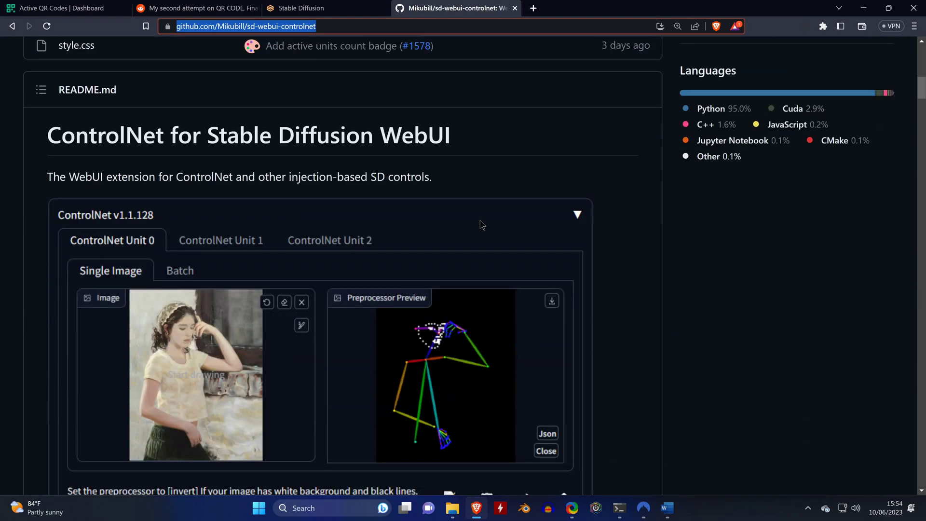
pyautogui.scroll(-12, 479, 224)
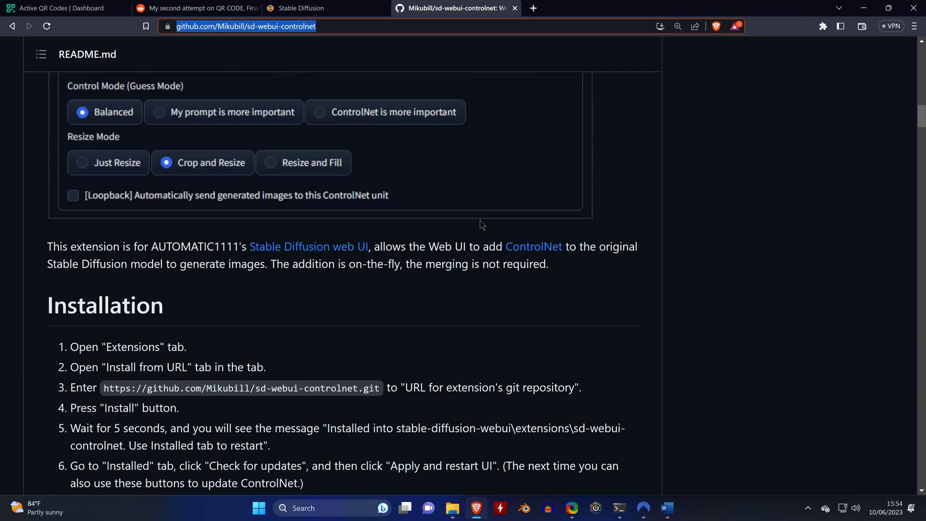
pyautogui.scroll(-3, 481, 224)
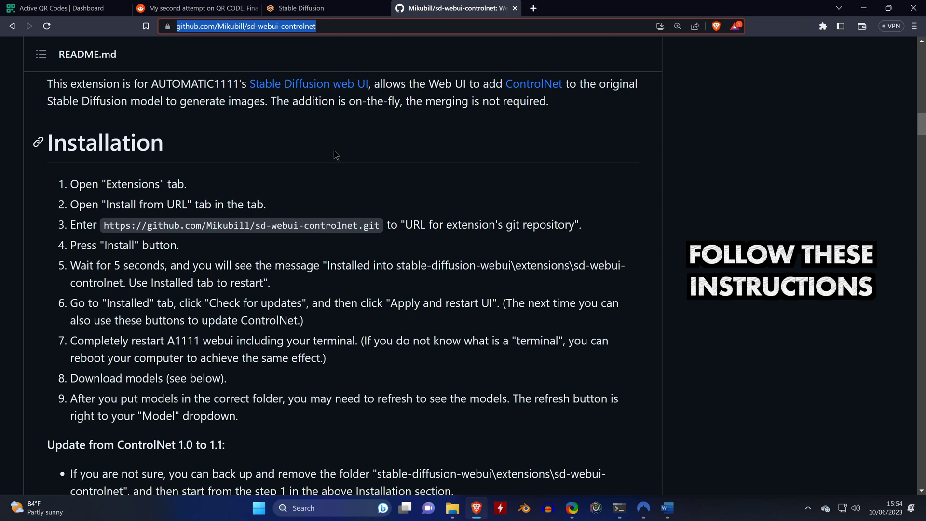
pyautogui.scroll(-1, 348, 189)
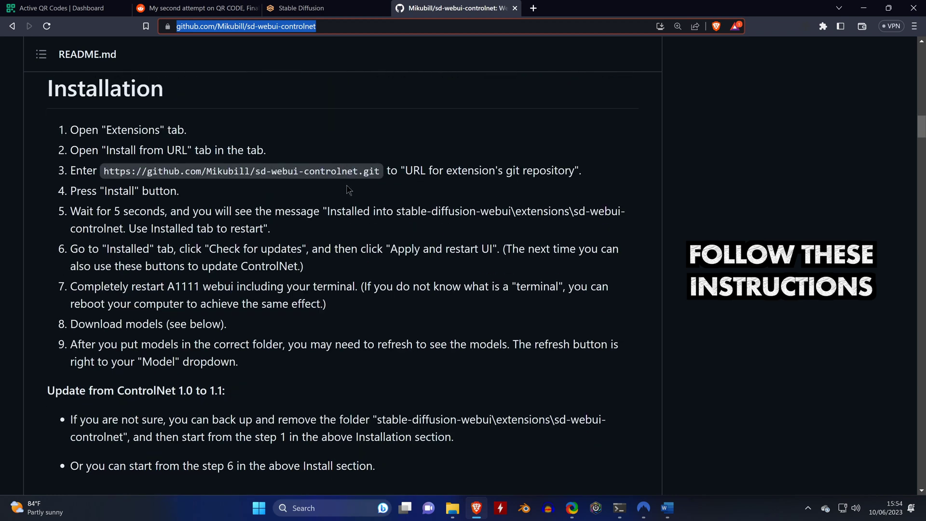
pyautogui.scroll(-2, 403, 251)
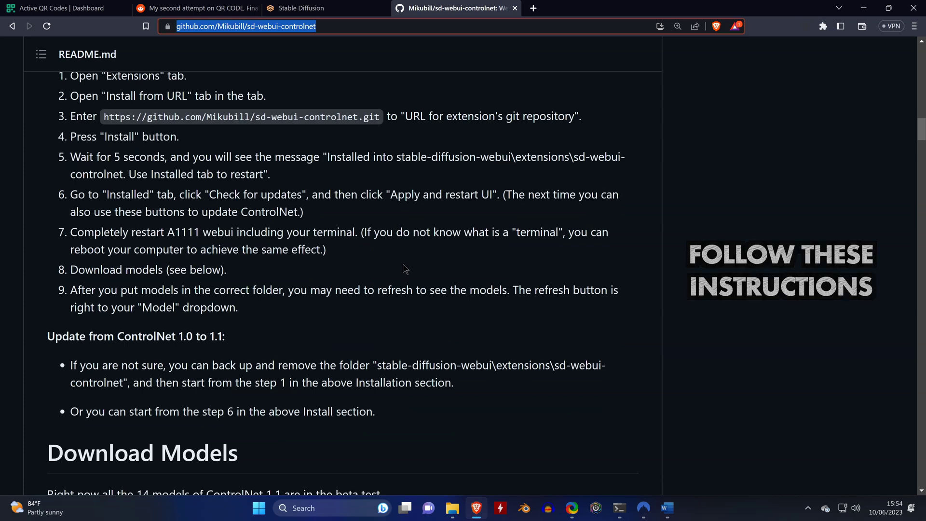
pyautogui.scroll(-5, 404, 269)
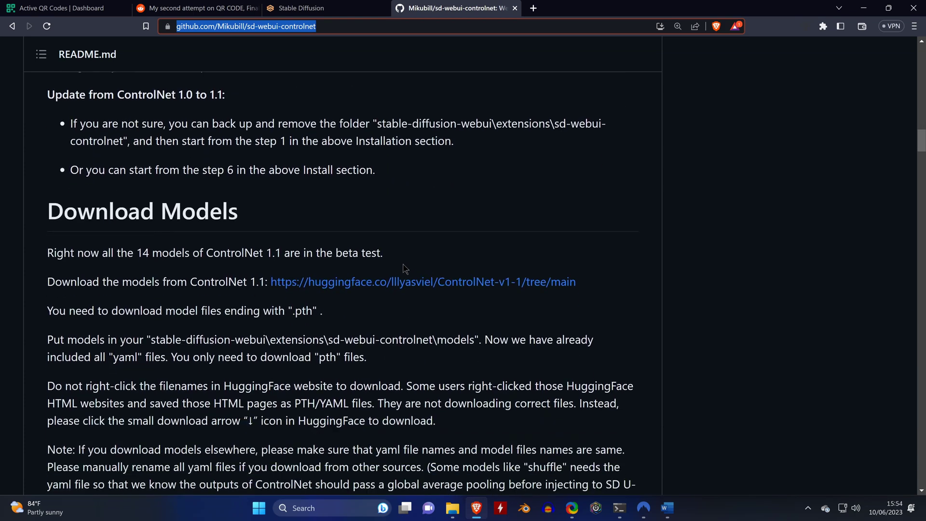
pyautogui.scroll(-1, 404, 269)
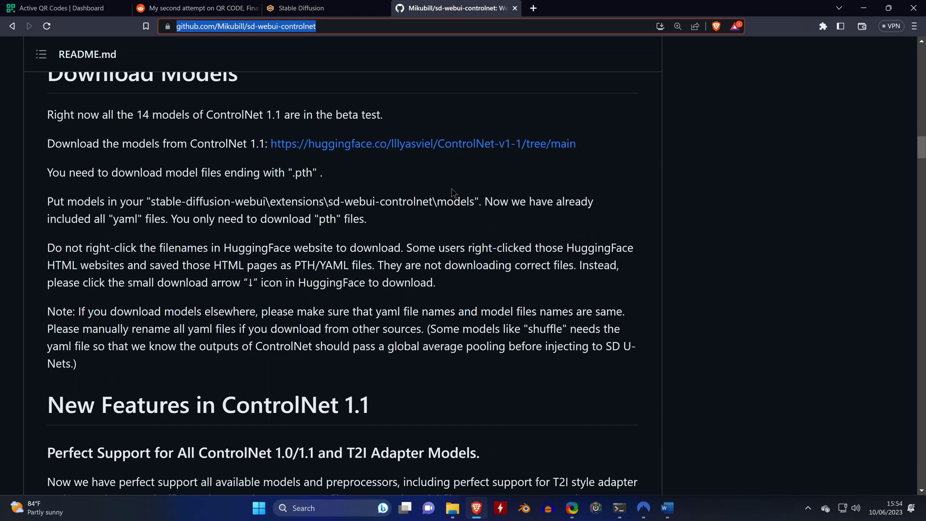
# Step: Browse the ControlNet-v1-1 model files on Hugging Face
pyautogui.click(513, 148)
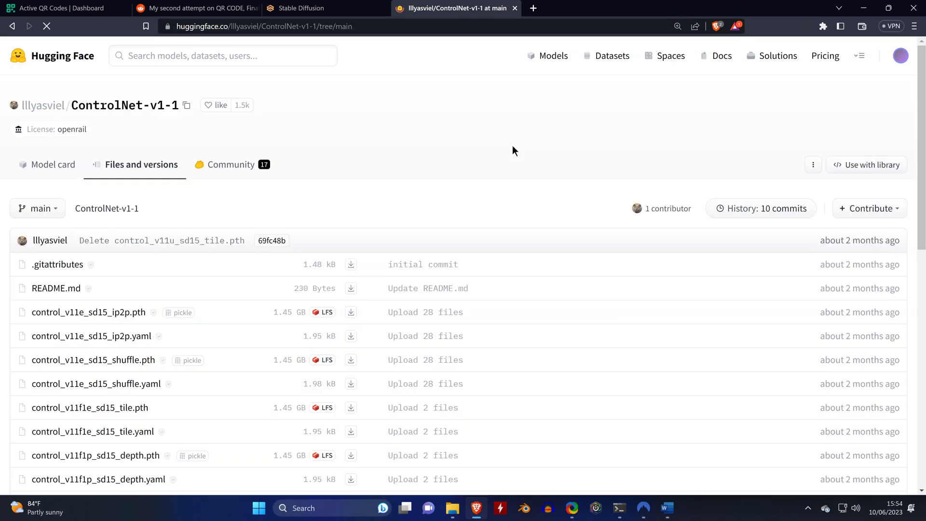
pyautogui.scroll(-4, 513, 146)
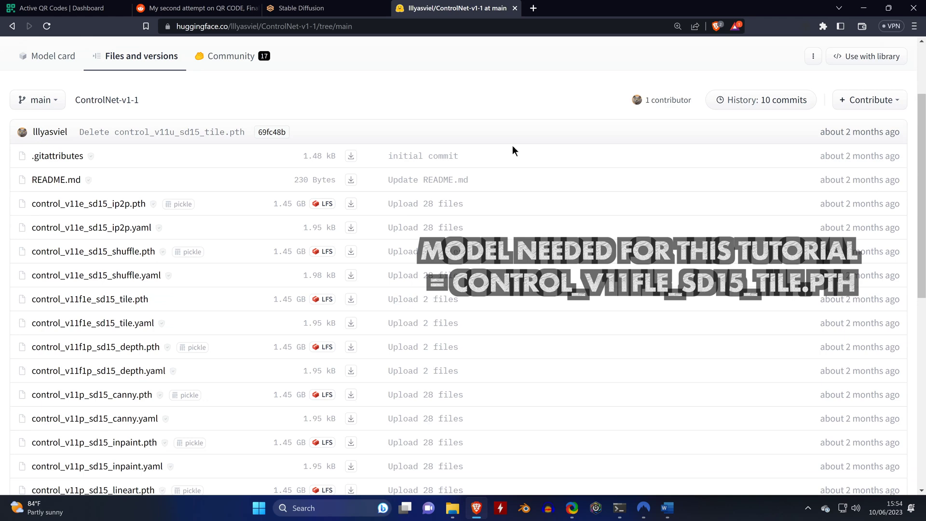
pyautogui.scroll(-5, 512, 147)
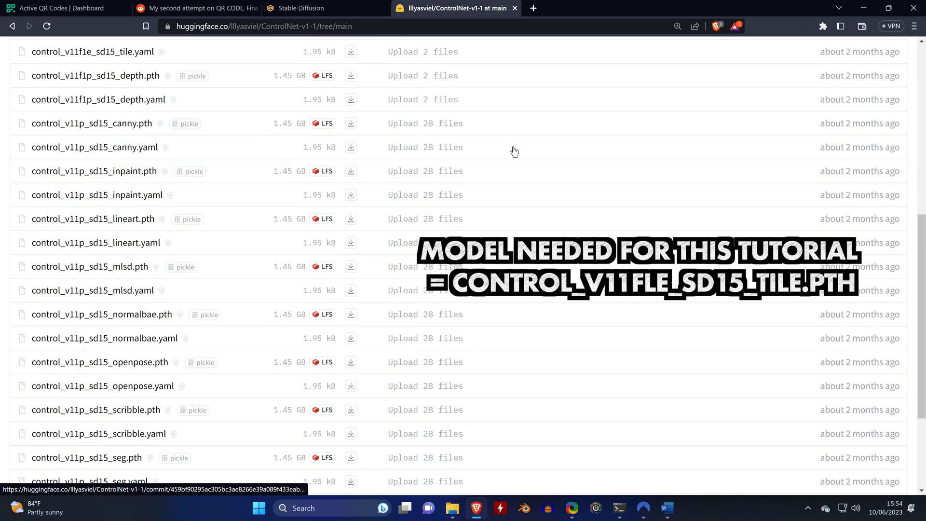
pyautogui.scroll(-2, 514, 151)
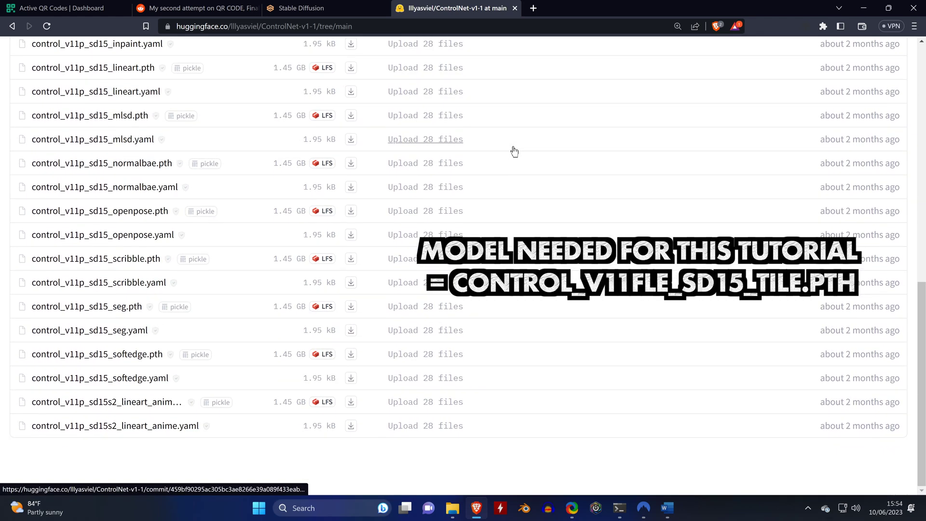
pyautogui.scroll(3, 514, 151)
# Step: Return to the README and highlight the note about placing .pth files in the models folder
pyautogui.click(11, 28)
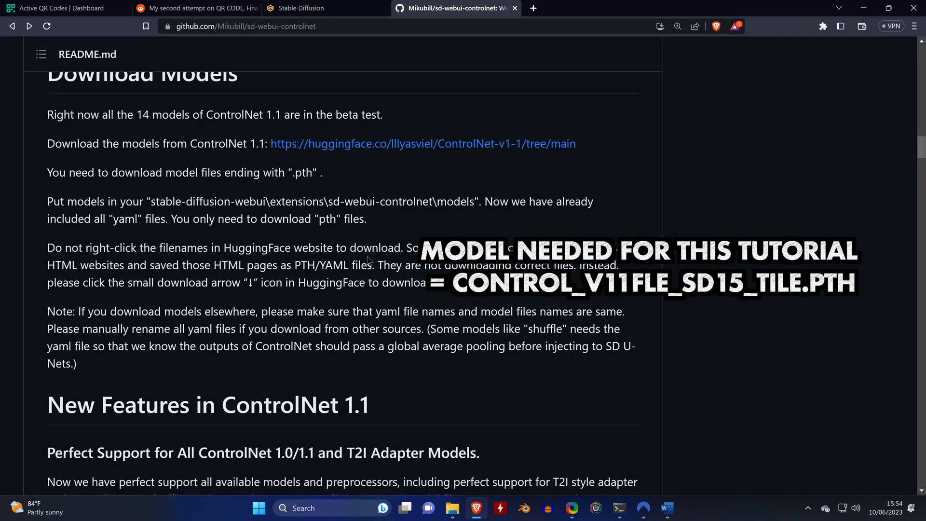
pyautogui.moveTo(376, 189); pyautogui.dragTo(294, 175)
pyautogui.doubleClick(296, 176)
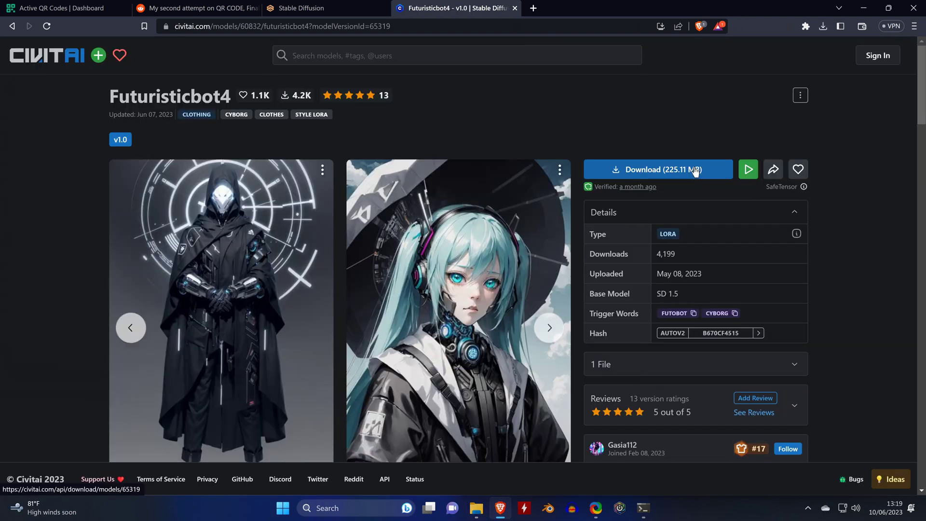
# Step: Download the Futuristicbot4 LoRA and save it into stable-diffusion-webui\models\Lora
pyautogui.click(694, 170)
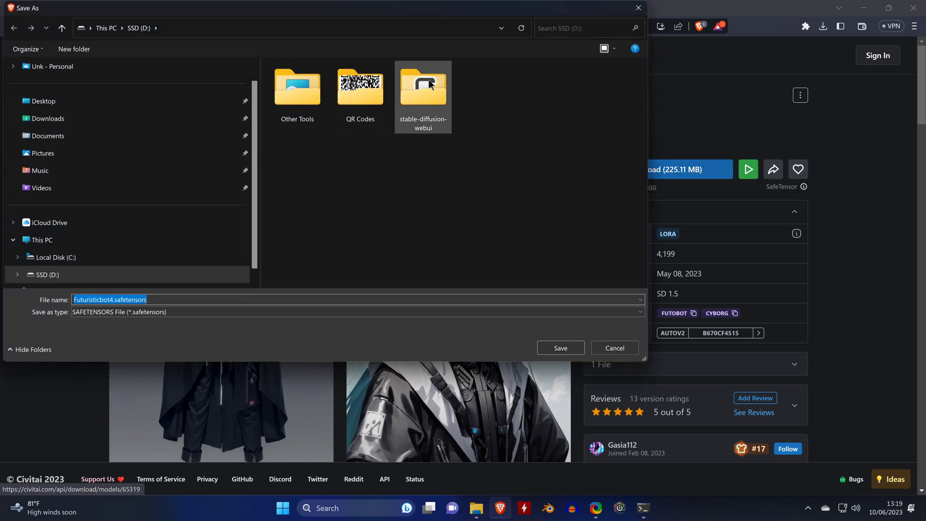
pyautogui.doubleClick(431, 84)
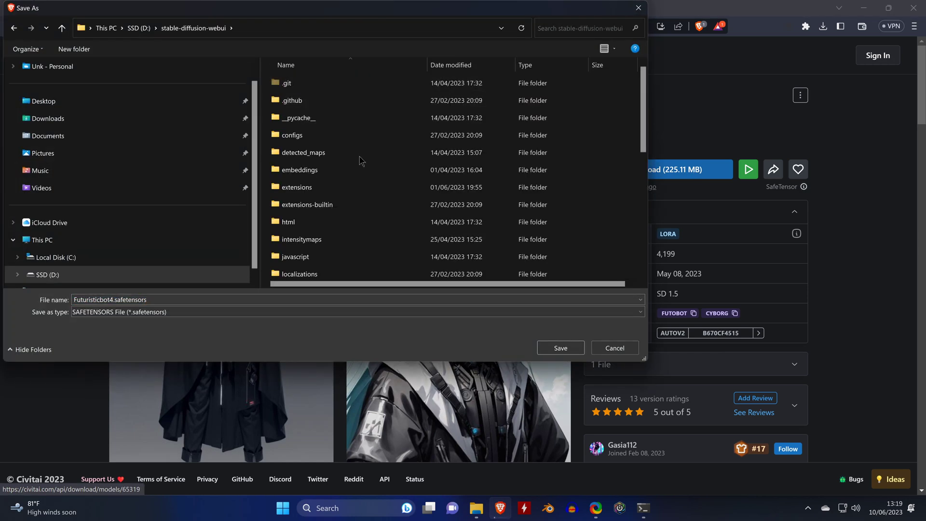
pyautogui.scroll(-2, 359, 162)
pyautogui.scroll(-1, 357, 164)
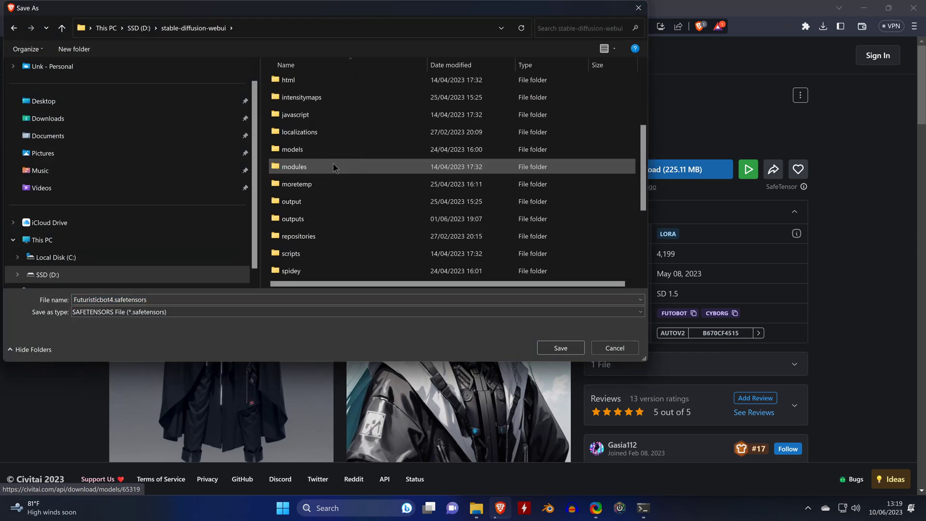
pyautogui.doubleClick(302, 150)
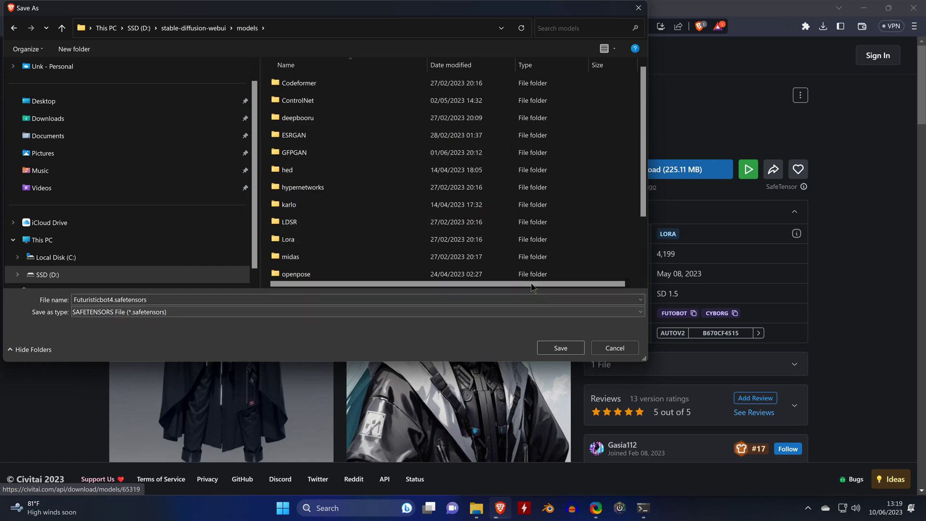
pyautogui.doubleClick(483, 238)
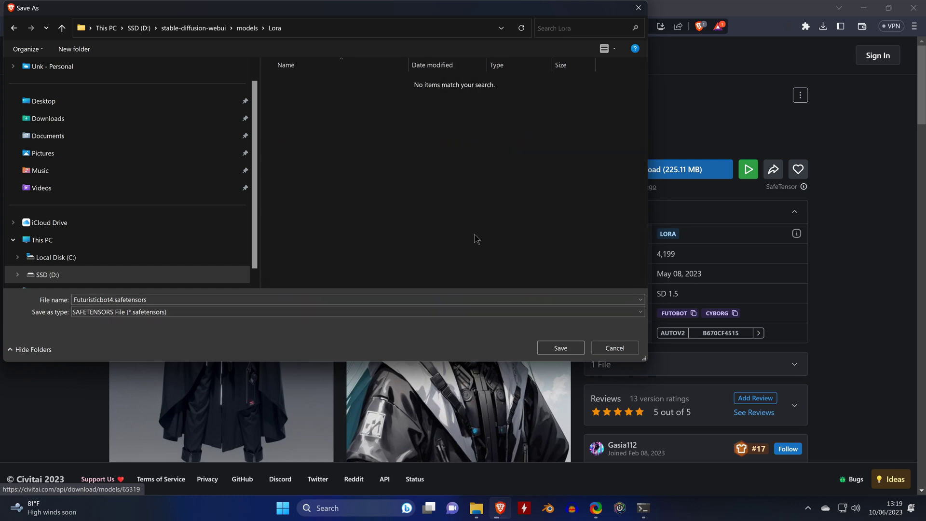
pyautogui.click(565, 352)
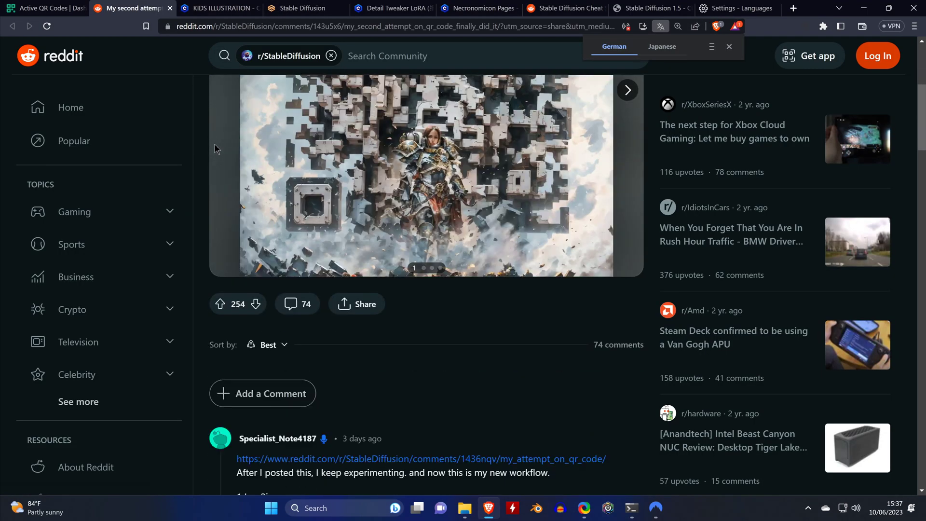
pyautogui.scroll(-5, 214, 149)
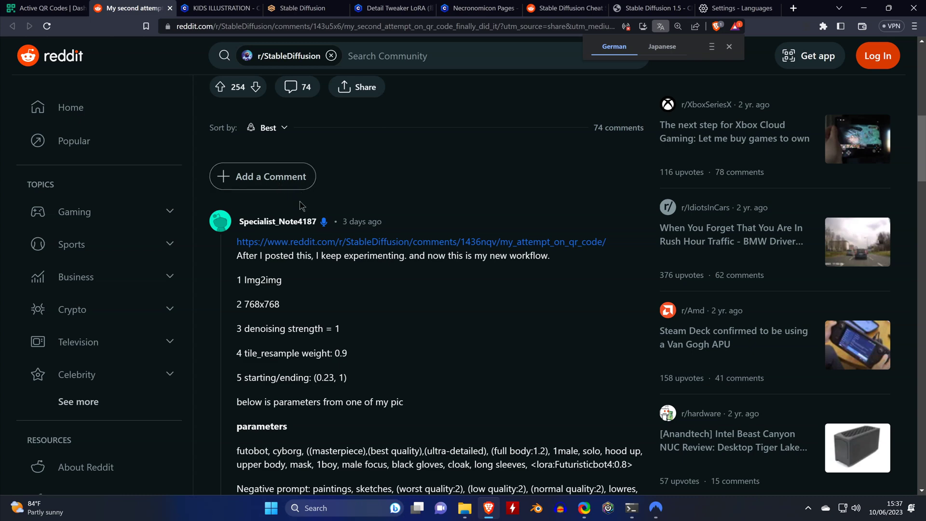
pyautogui.moveTo(290, 228)
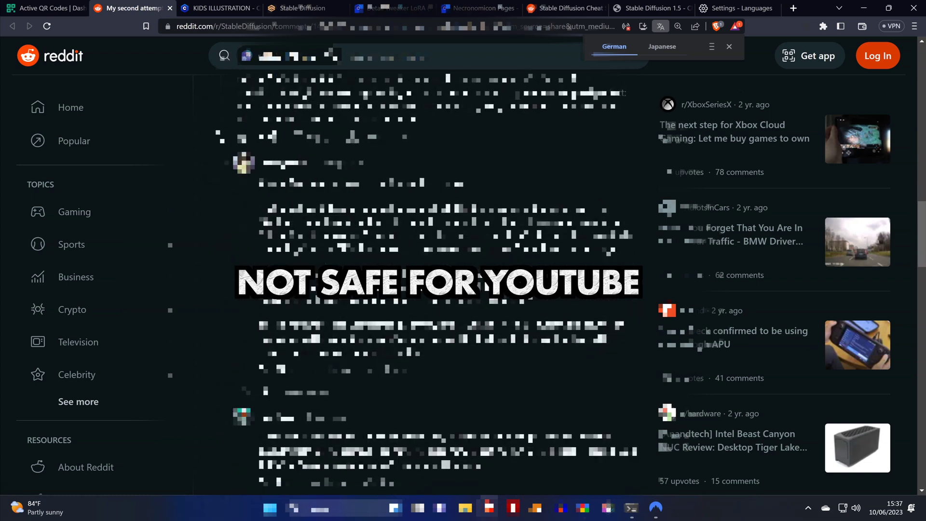
pyautogui.scroll(-7, 434, 280)
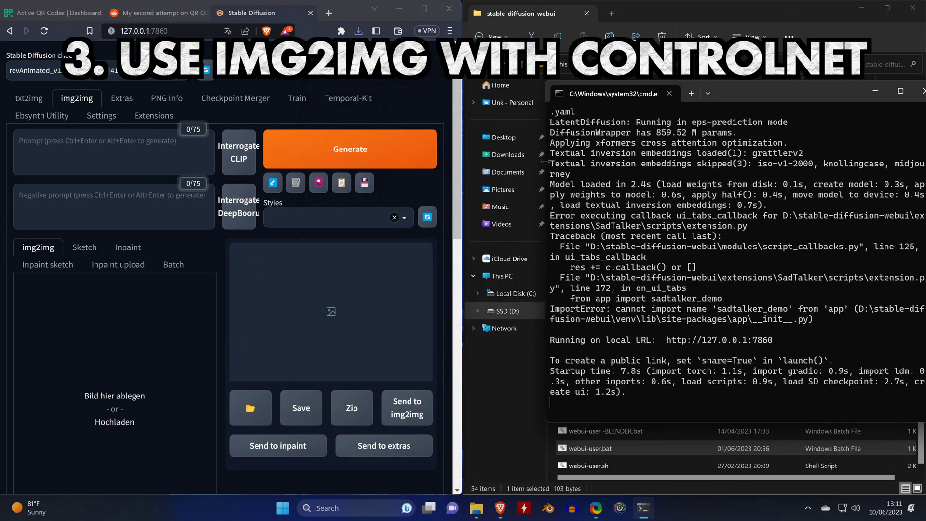
# Step: Maximize the browser and move YTAiTutor.png into D:\QR Codes using File Explorer
pyautogui.click(423, 10)
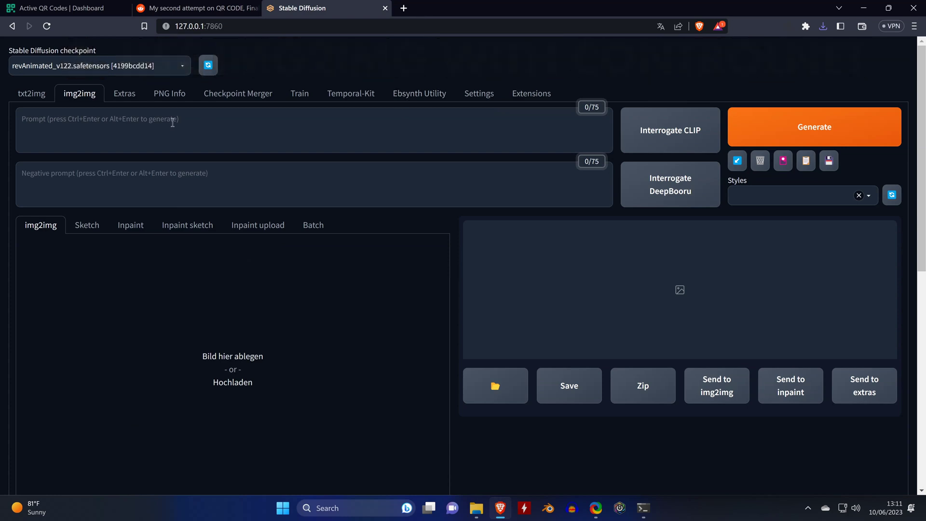
pyautogui.scroll(-2, 172, 122)
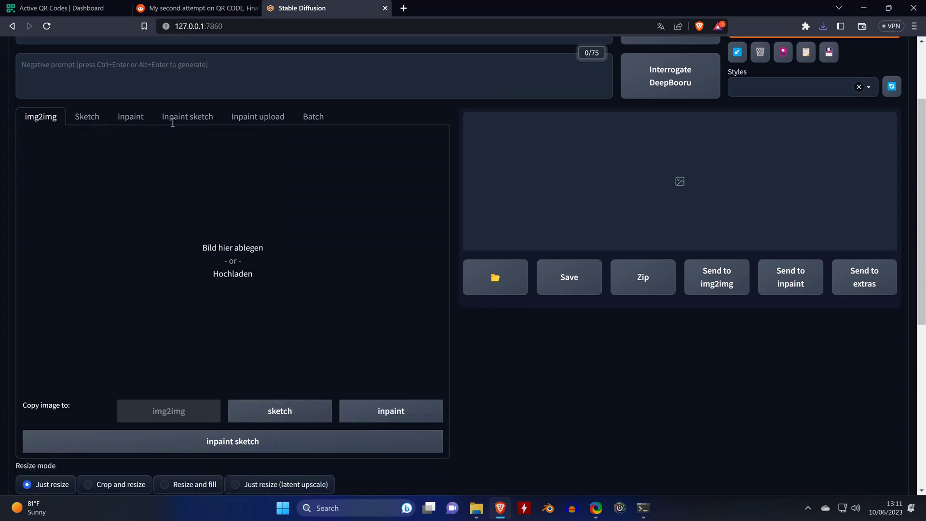
pyautogui.click(472, 507)
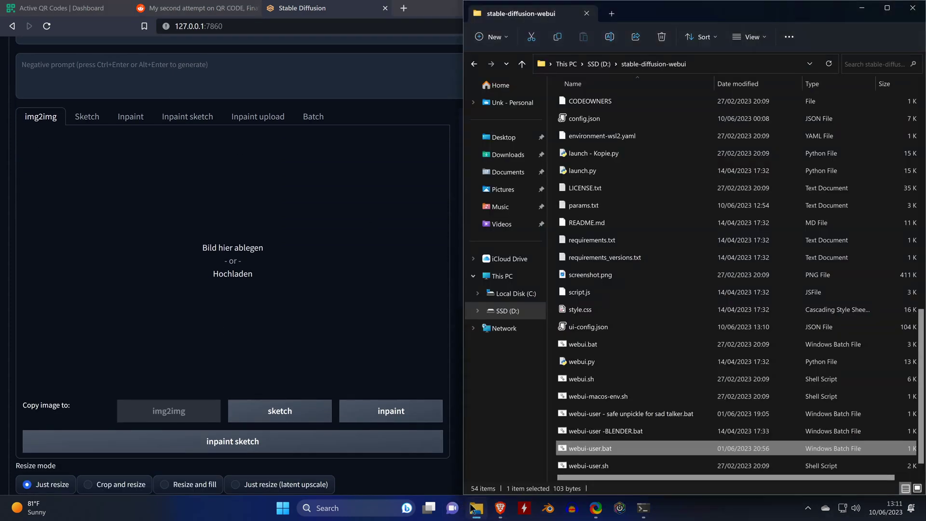
pyautogui.click(598, 64)
pyautogui.doubleClick(591, 119)
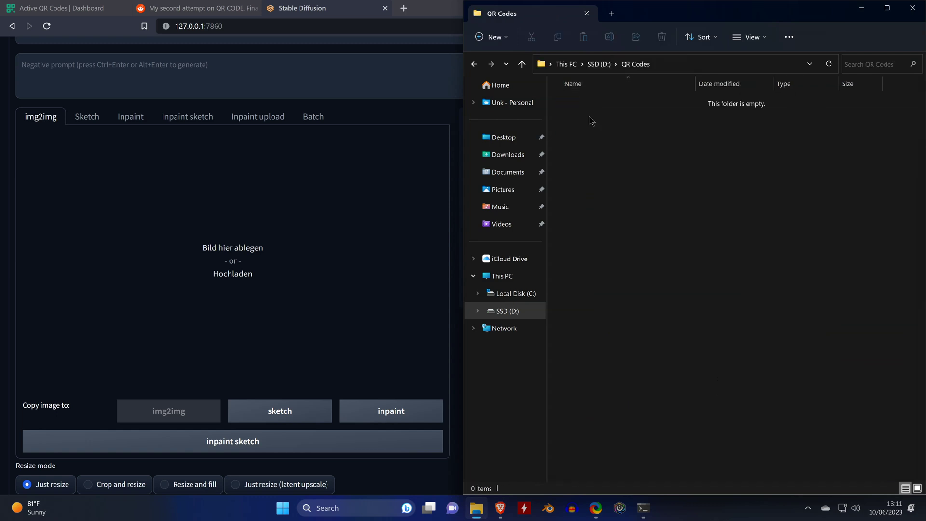
pyautogui.hotkey('alt', 'Left')
pyautogui.moveTo(590, 154); pyautogui.dragTo(216, 252)
pyautogui.doubleClick(584, 119)
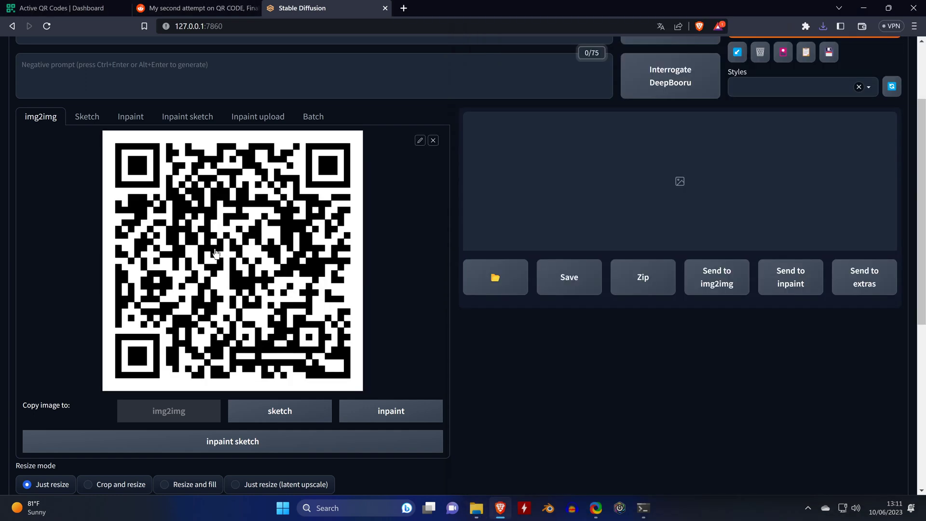
# Step: Expand ControlNet v1.1.222 and drop the QR code image into Unit 0
pyautogui.scroll(-5, 233, 259)
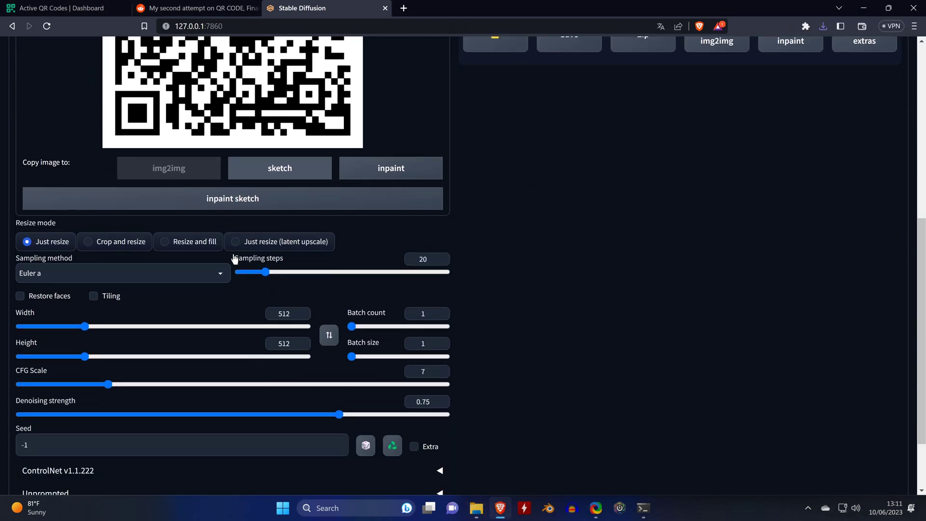
pyautogui.scroll(-2, 234, 259)
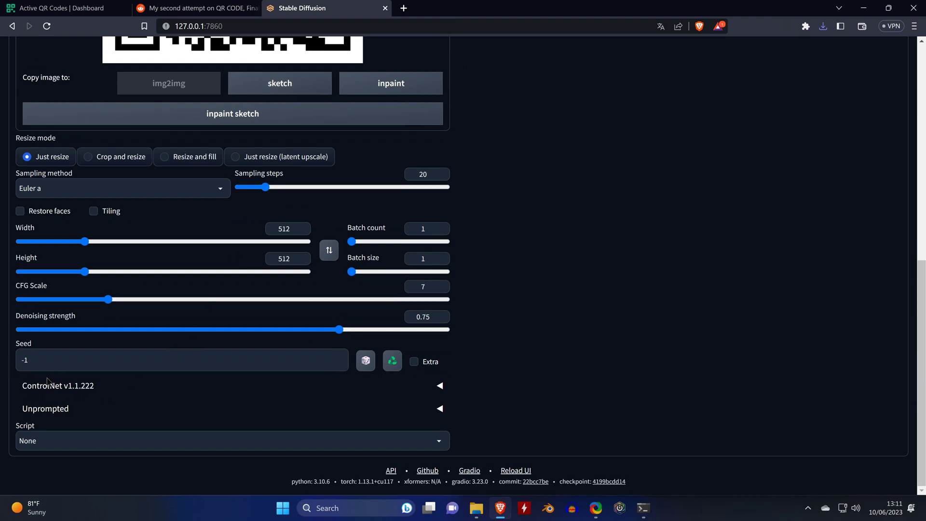
pyautogui.click(438, 388)
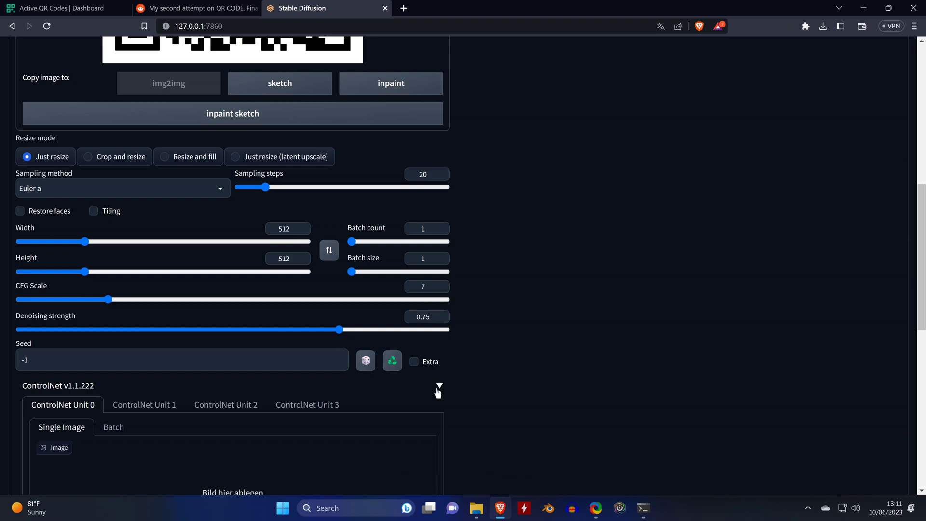
pyautogui.scroll(-5, 436, 392)
pyautogui.scroll(-1, 407, 463)
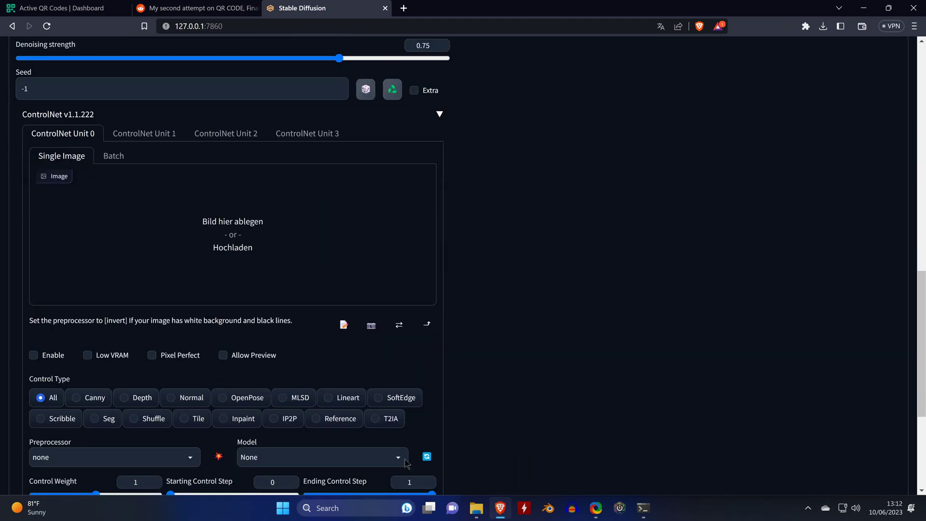
pyautogui.click(475, 508)
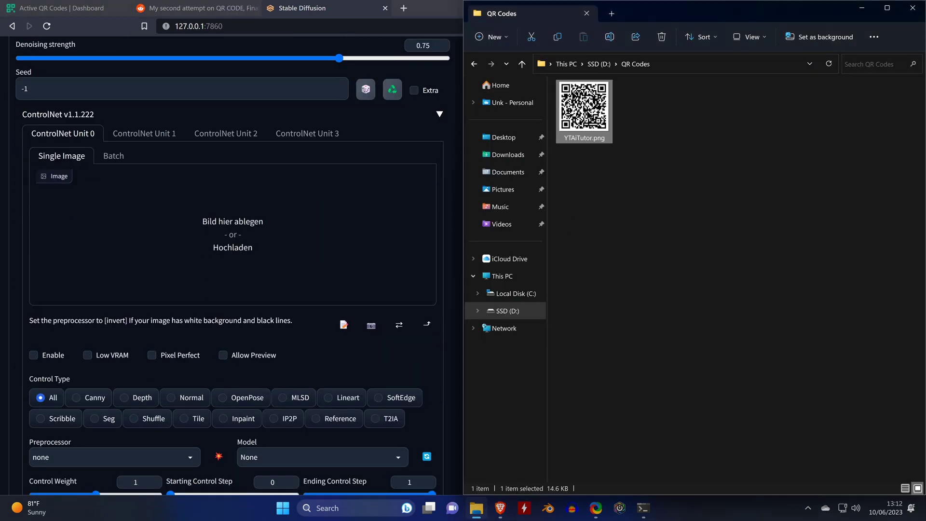
pyautogui.moveTo(589, 116); pyautogui.dragTo(229, 244)
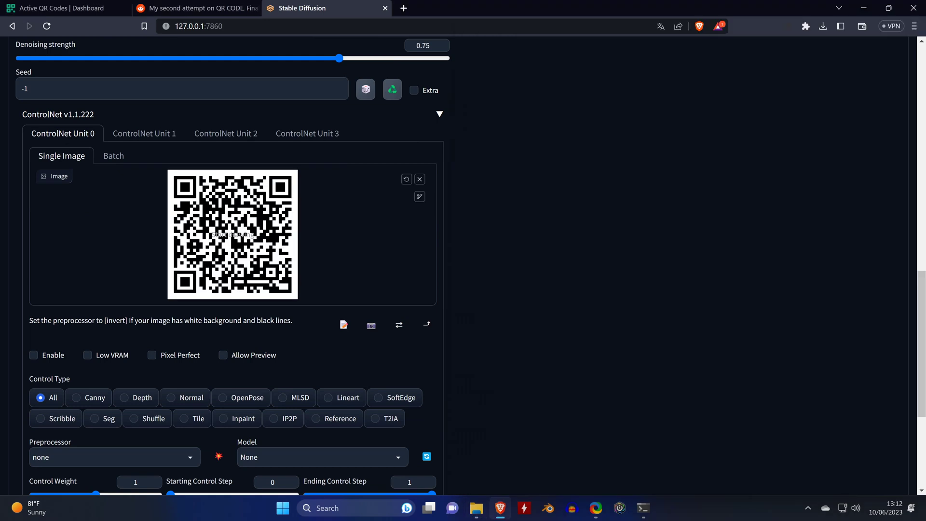
# Step: Turn on Enable and Pixel Perfect for ControlNet Unit 0
pyautogui.click(34, 355)
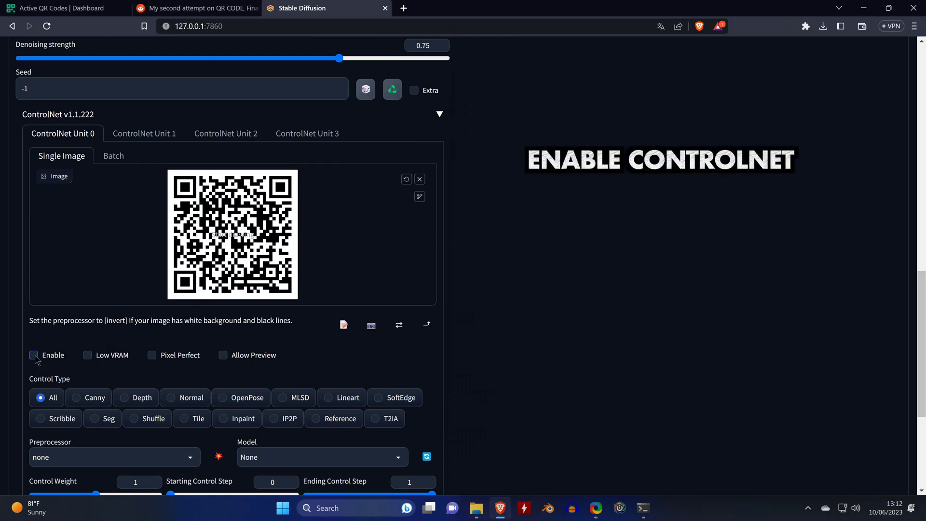
pyautogui.click(155, 360)
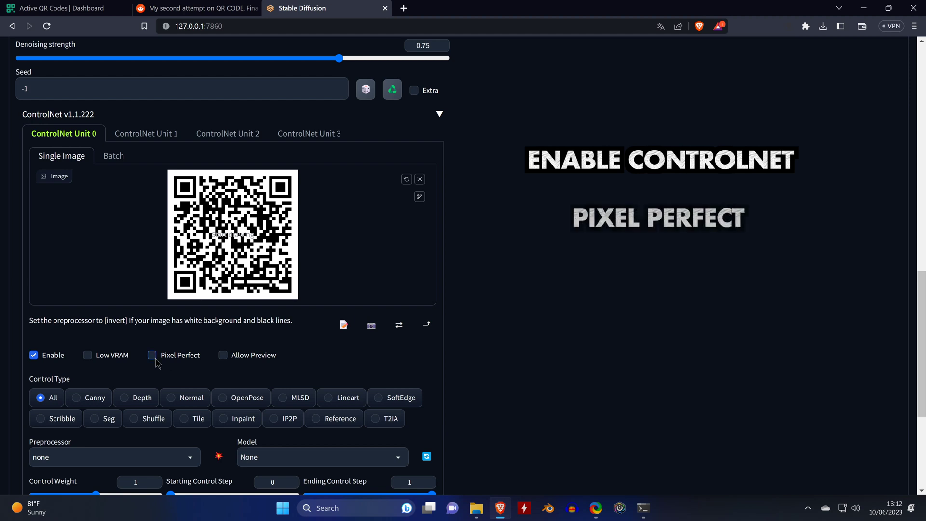
pyautogui.scroll(-3, 156, 362)
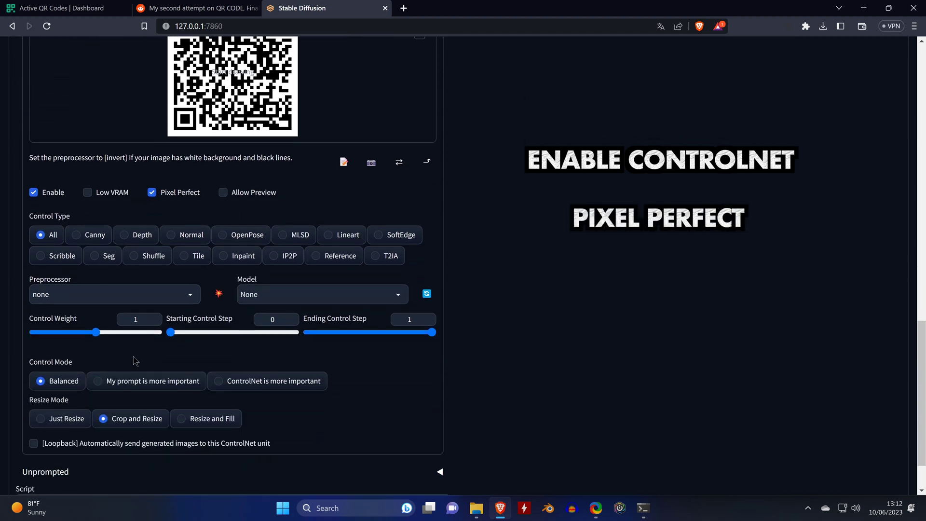
# Step: Set the ControlNet preprocessor to tile_resample
pyautogui.click(191, 297)
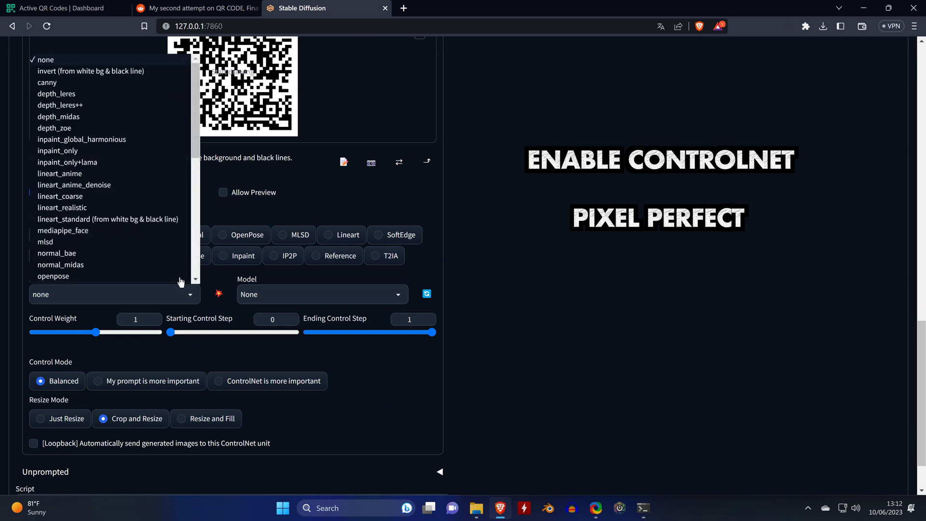
pyautogui.scroll(-1, 163, 200)
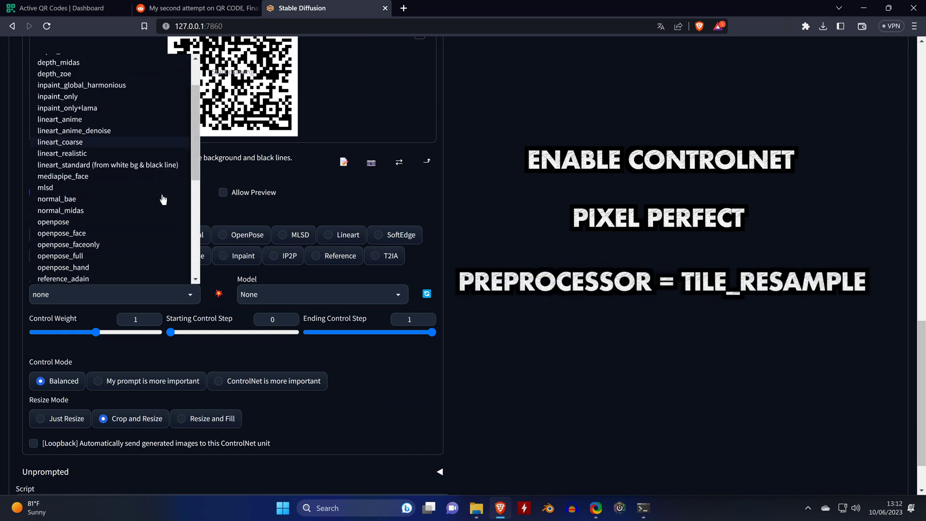
pyautogui.scroll(-2, 163, 199)
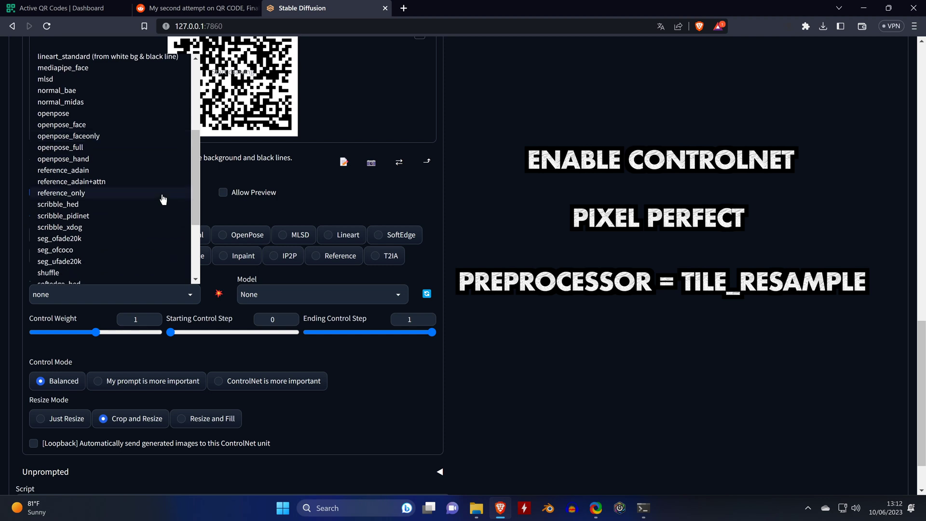
pyautogui.scroll(-2, 163, 199)
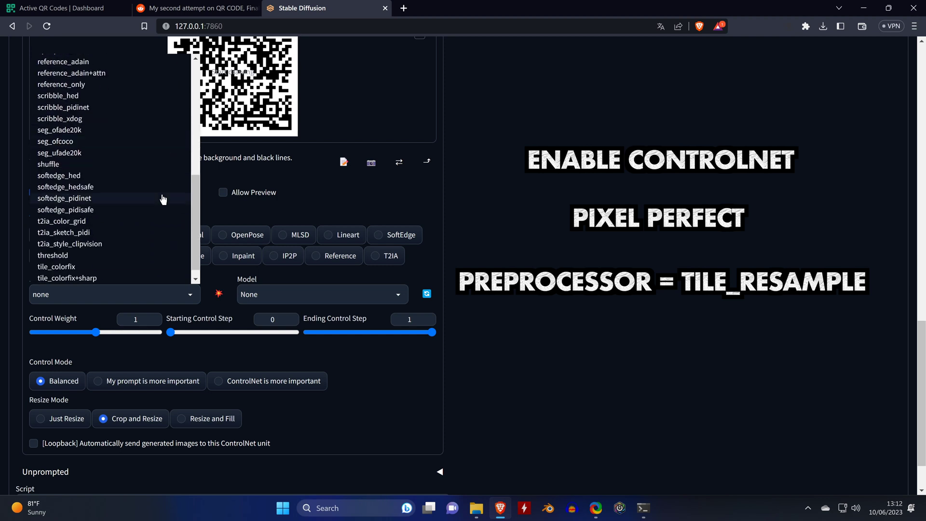
pyautogui.scroll(-1, 163, 199)
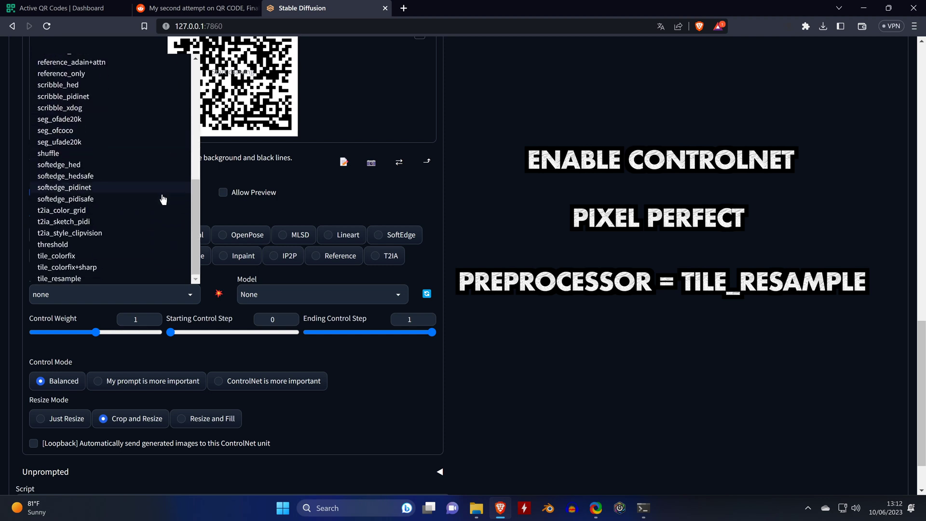
pyautogui.click(71, 278)
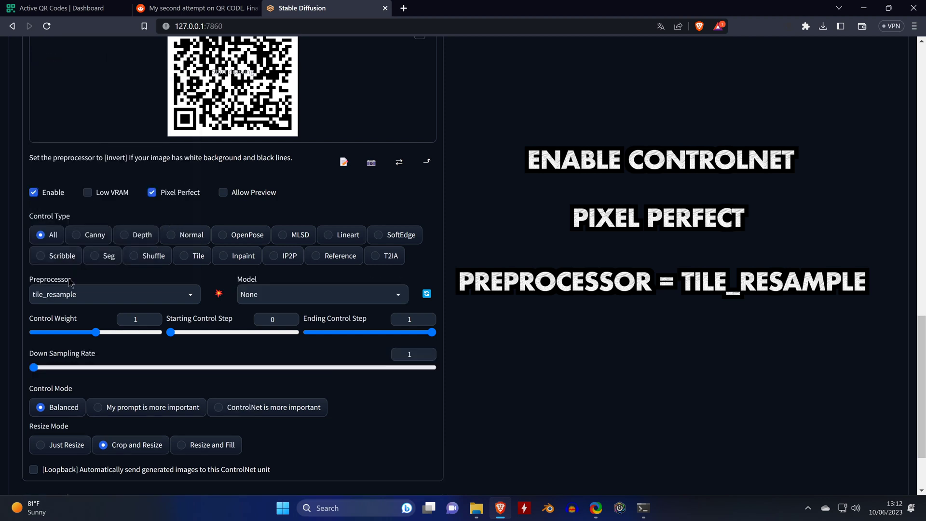
# Step: Select the control_v11f1e_sd15_tile model for ControlNet Unit 0
pyautogui.click(291, 299)
pyautogui.scroll(-1, 381, 233)
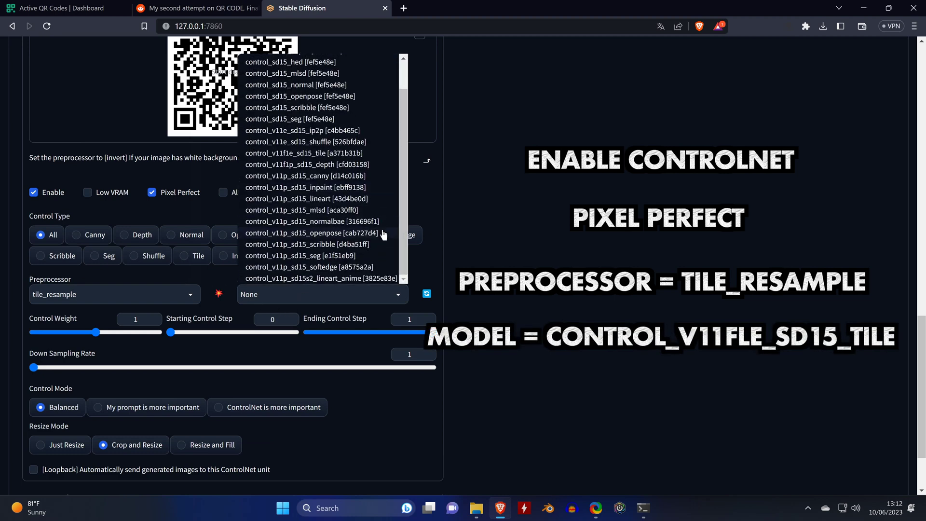
pyautogui.scroll(-1, 383, 234)
pyautogui.scroll(1, 399, 314)
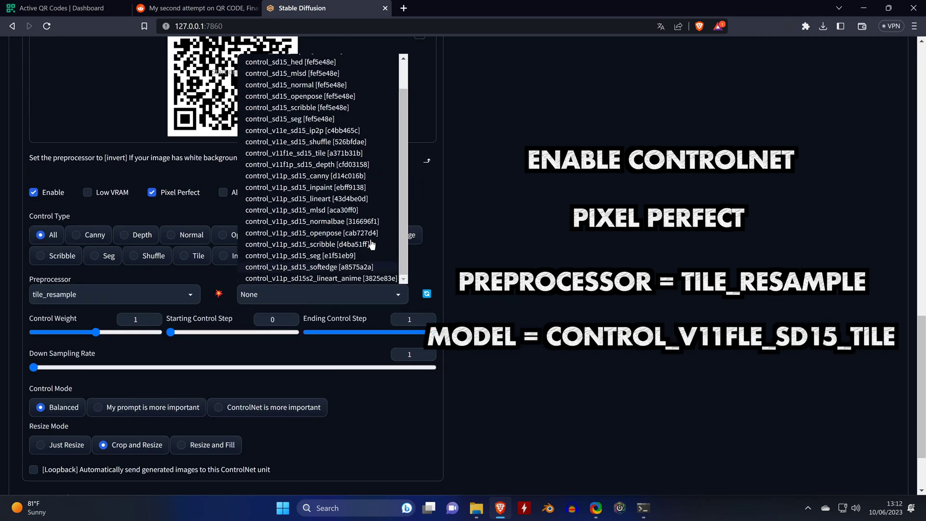
pyautogui.click(355, 154)
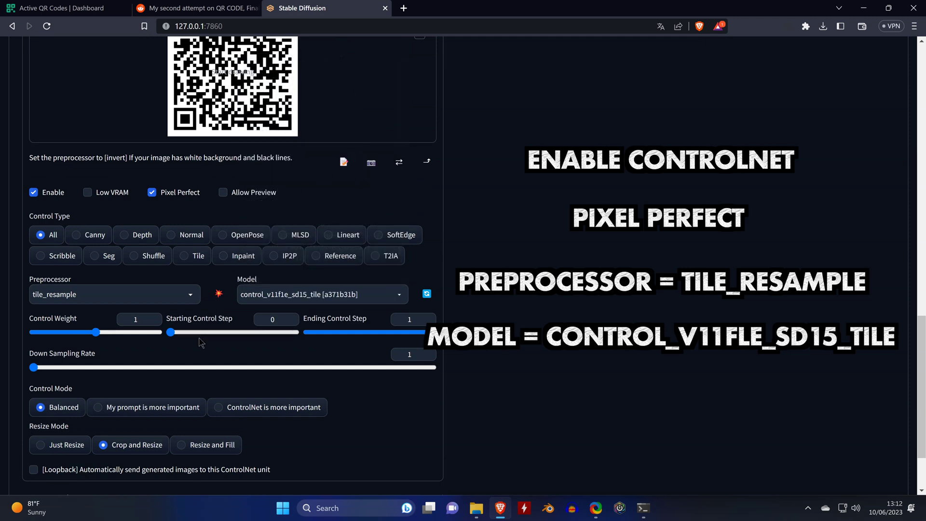
pyautogui.scroll(-1, 191, 359)
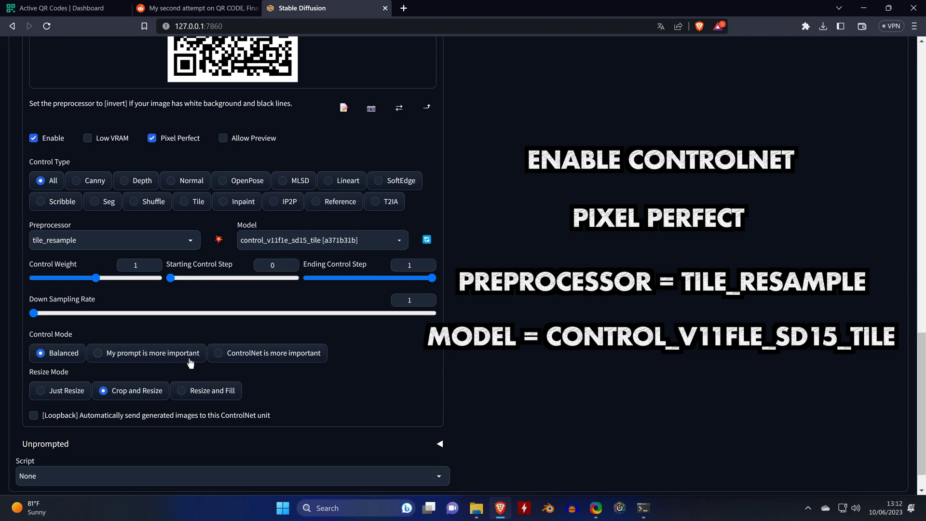
pyautogui.scroll(-1, 191, 363)
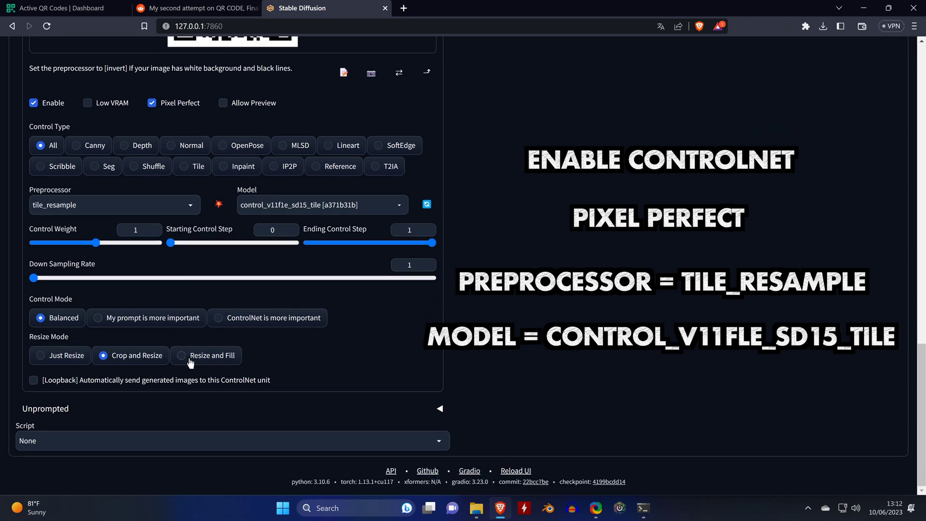
# Step: Enter the img2img prompt "head of a robot"
pyautogui.scroll(5, 191, 362)
pyautogui.scroll(1, 190, 362)
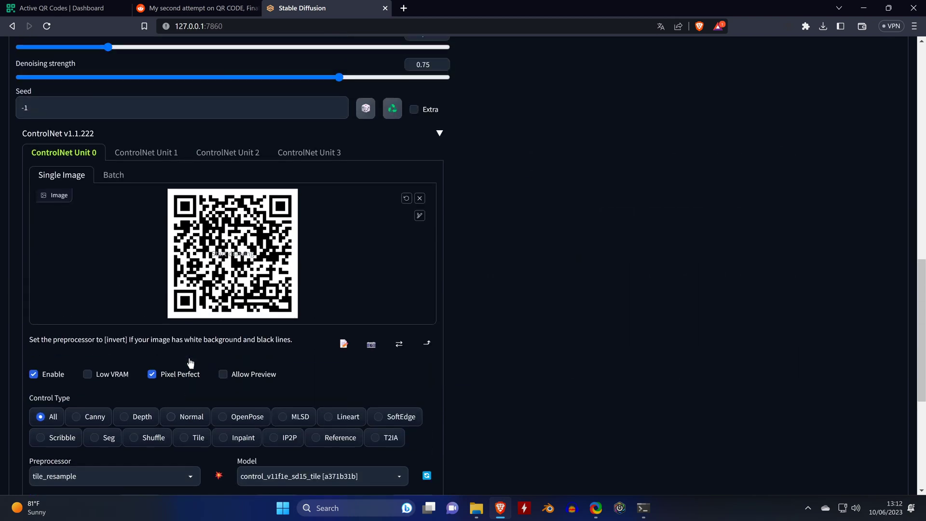
pyautogui.scroll(13, 189, 357)
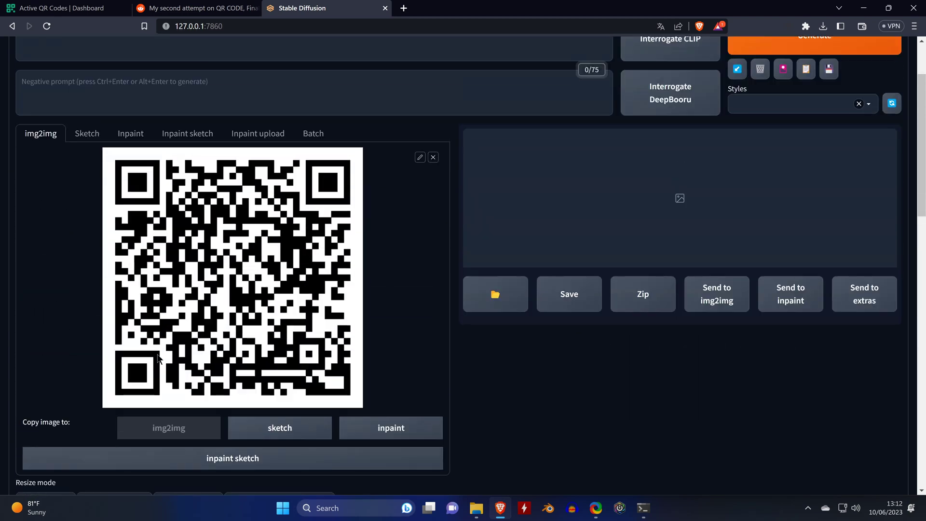
pyautogui.scroll(2, 158, 357)
pyautogui.click(160, 129)
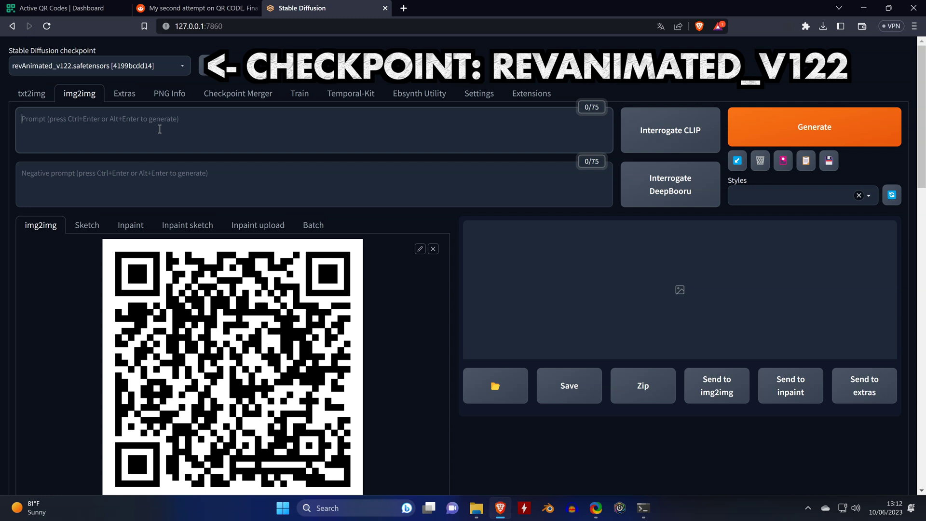
pyautogui.write('head of a robot')
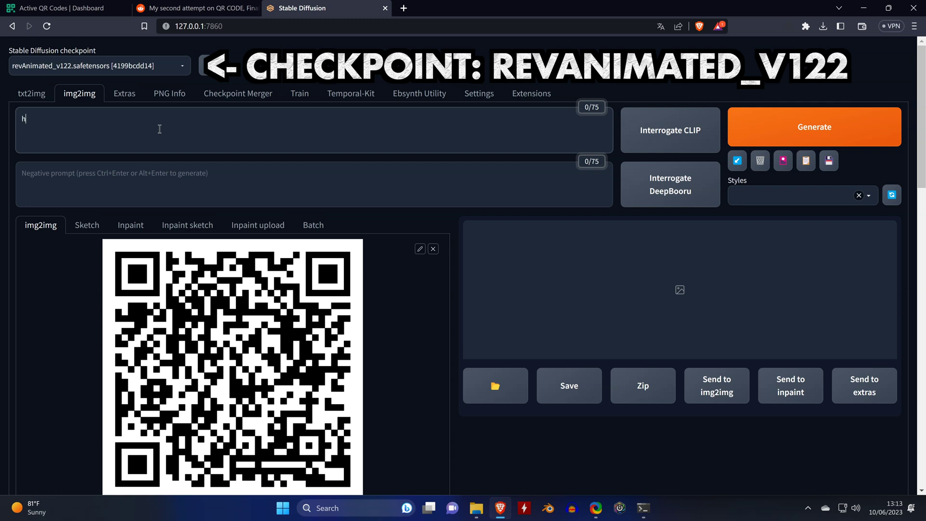
# Step: Generate images and follow progress in the console window
pyautogui.click(858, 120)
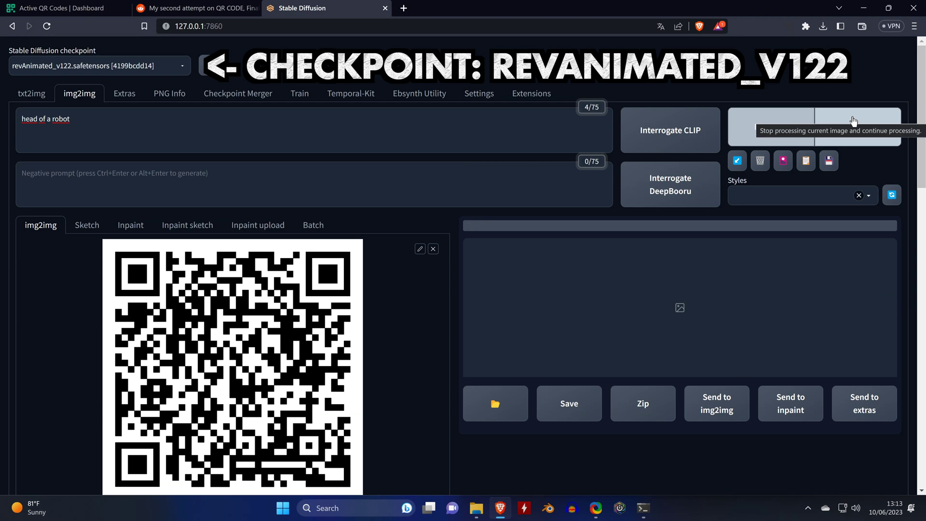
pyautogui.click(643, 507)
pyautogui.click(643, 508)
pyautogui.click(643, 508)
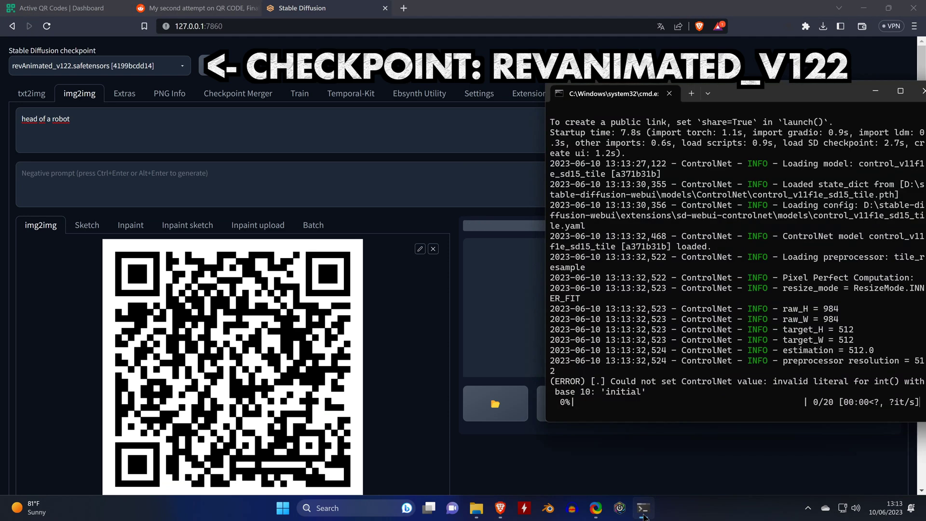
pyautogui.click(608, 5)
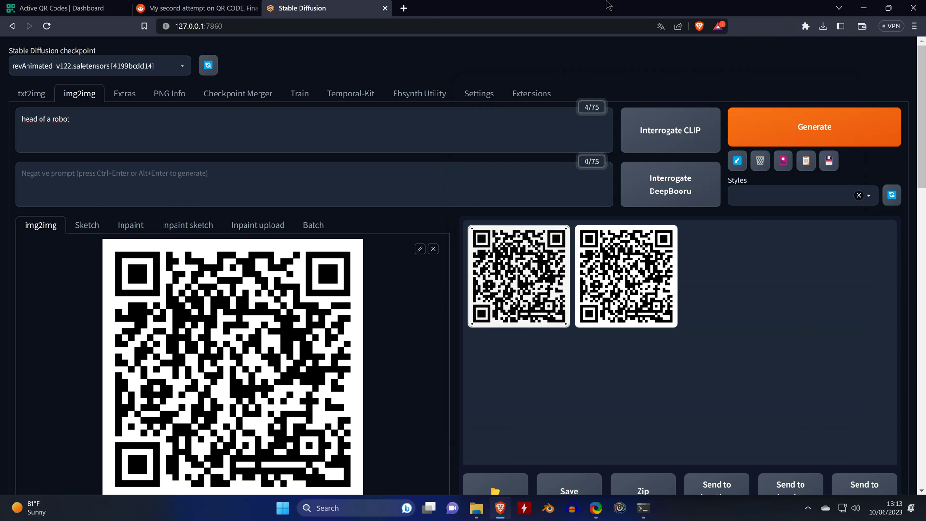
# Step: Set Starting Control Step to 0.2 and Denoising strength to 1, then regenerate
pyautogui.scroll(-10, 455, 355)
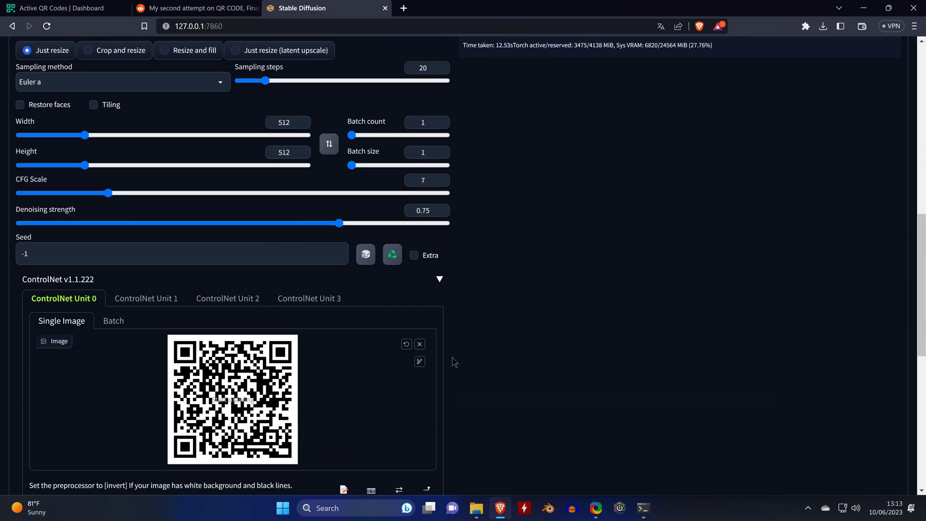
pyautogui.scroll(-8, 455, 361)
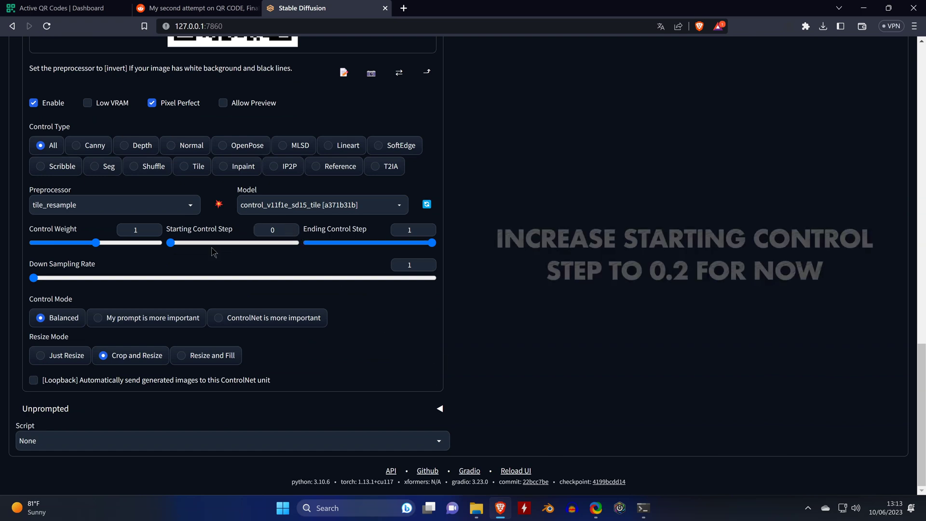
pyautogui.moveTo(174, 245); pyautogui.dragTo(197, 247)
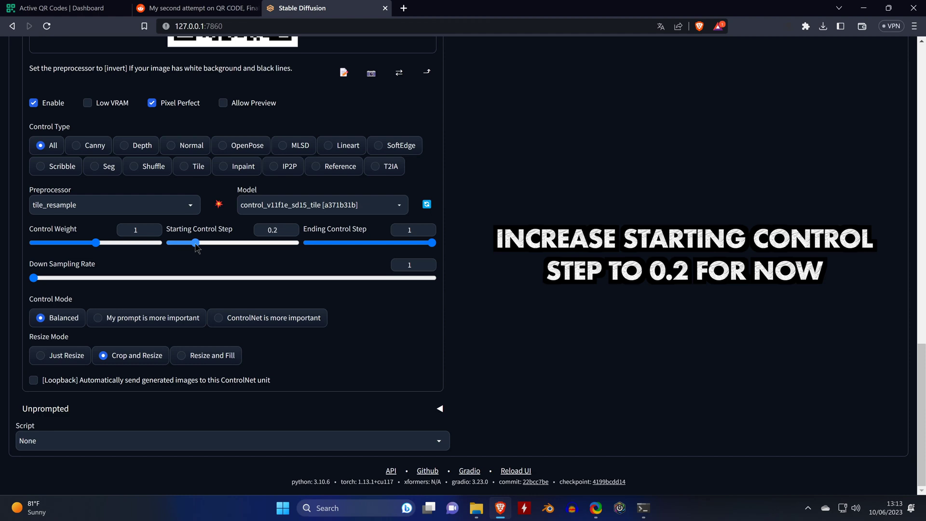
pyautogui.scroll(8, 229, 261)
pyautogui.scroll(3, 229, 259)
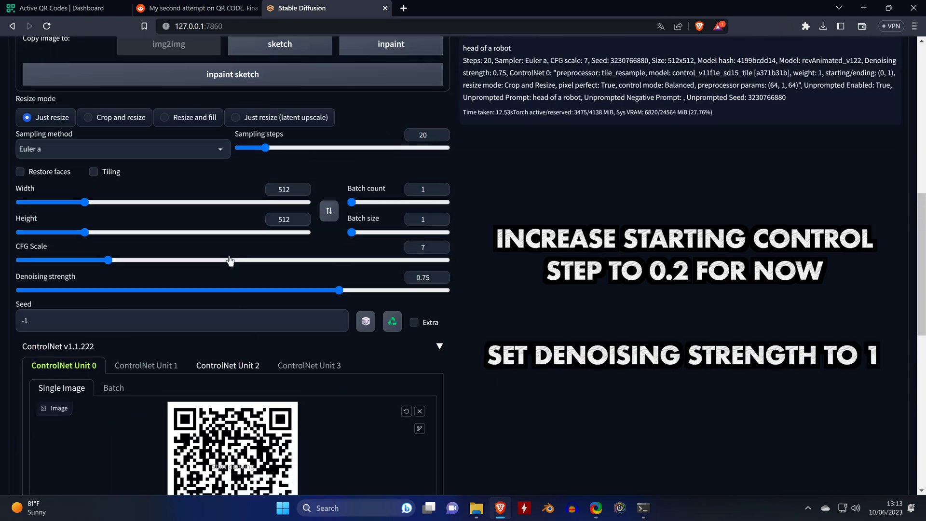
pyautogui.moveTo(339, 294); pyautogui.dragTo(463, 307)
pyautogui.scroll(12, 685, 320)
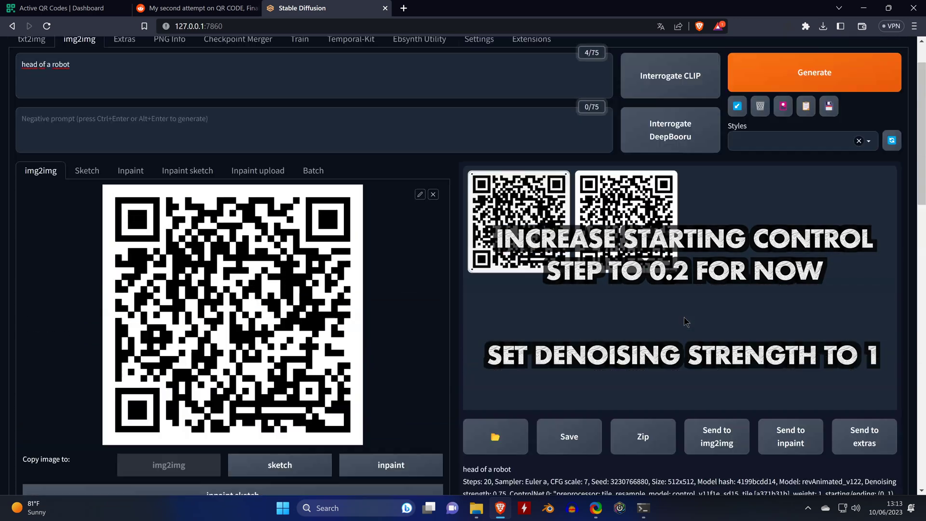
pyautogui.click(842, 128)
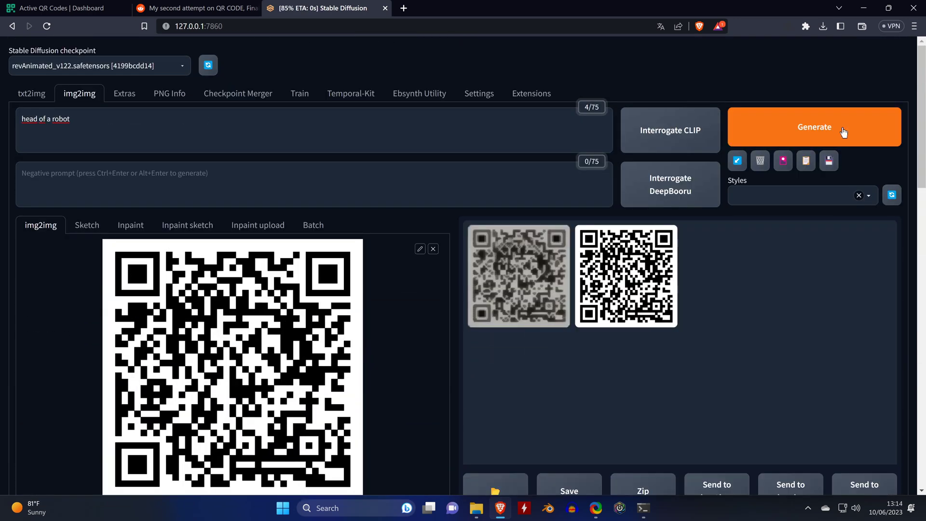
# Step: Inspect the robot-head QR output and raise Starting Control Step to about 0.31
pyautogui.click(502, 267)
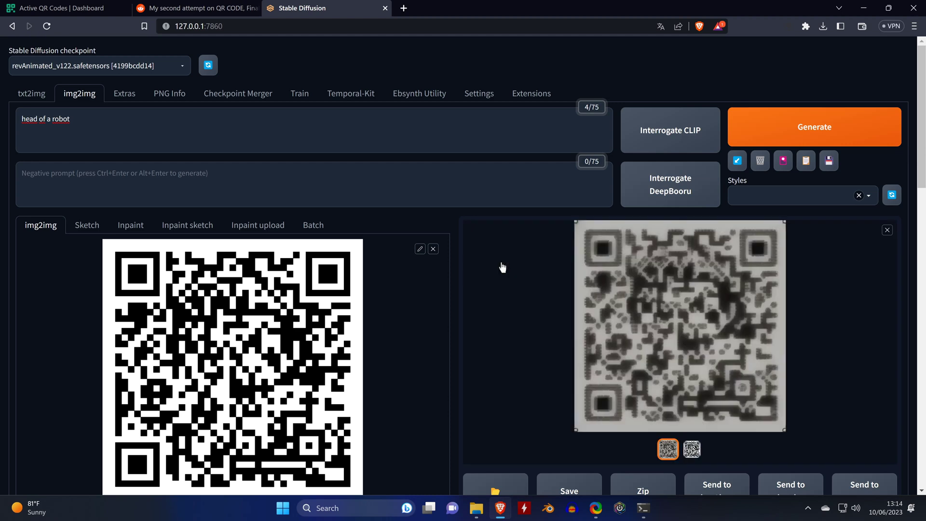
pyautogui.click(499, 198)
pyautogui.scroll(-15, 451, 226)
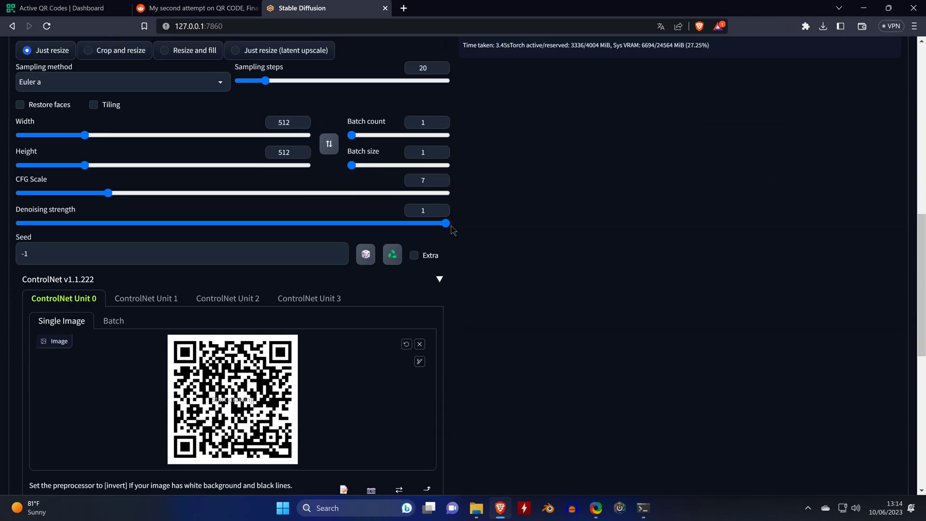
pyautogui.scroll(-1, 450, 225)
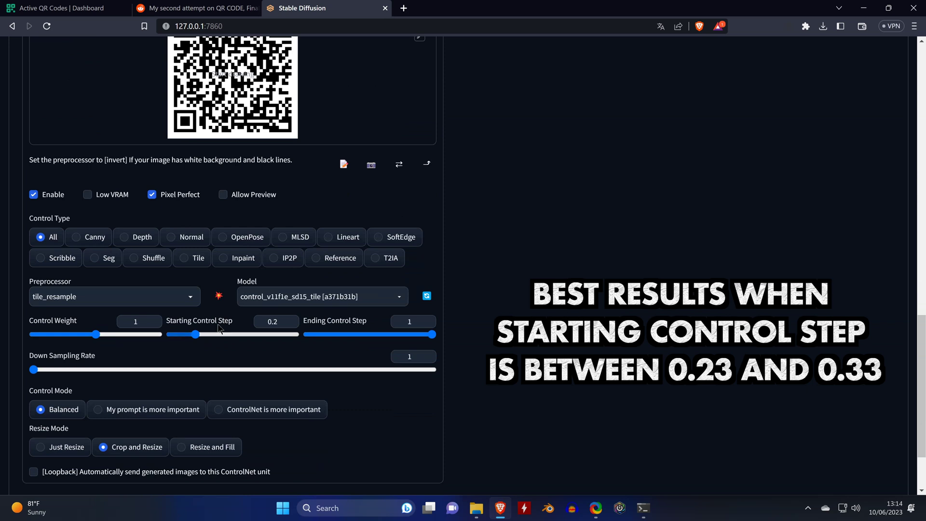
pyautogui.moveTo(195, 334); pyautogui.dragTo(211, 337)
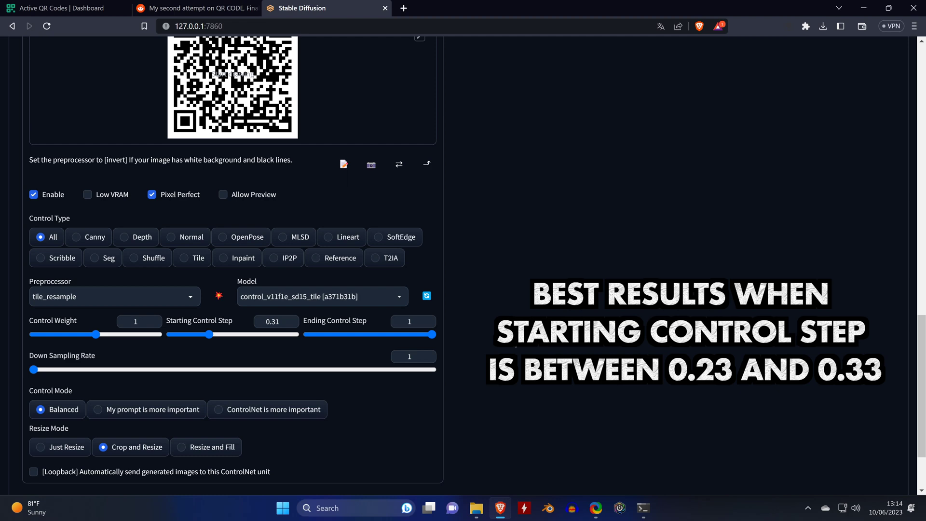
pyautogui.scroll(15, 675, 290)
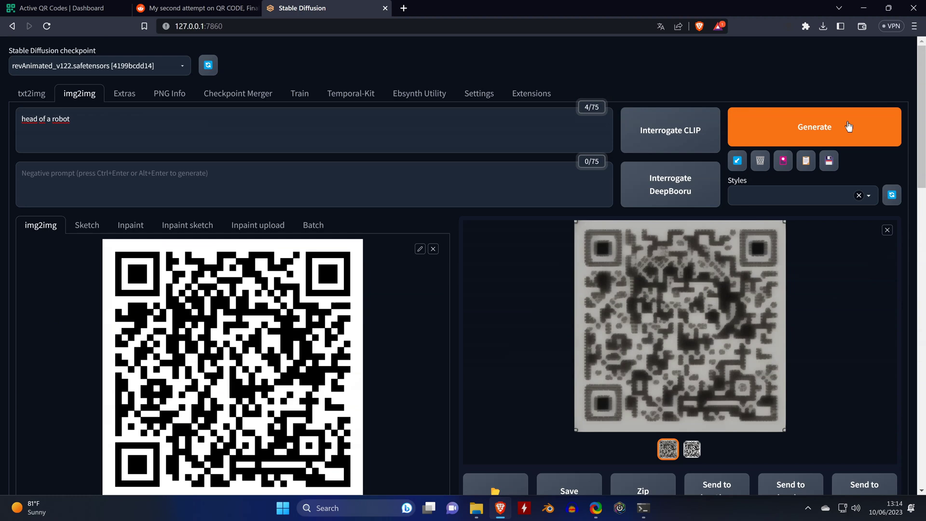
# Step: Generate a new batch of robot-head QR codes and page through them full-screen
pyautogui.click(847, 127)
pyautogui.click(700, 289)
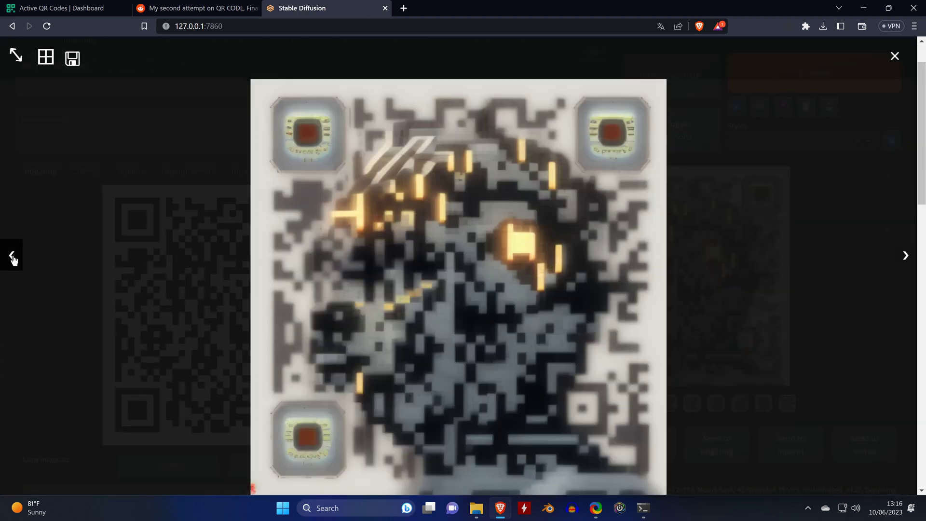
pyautogui.click(906, 257)
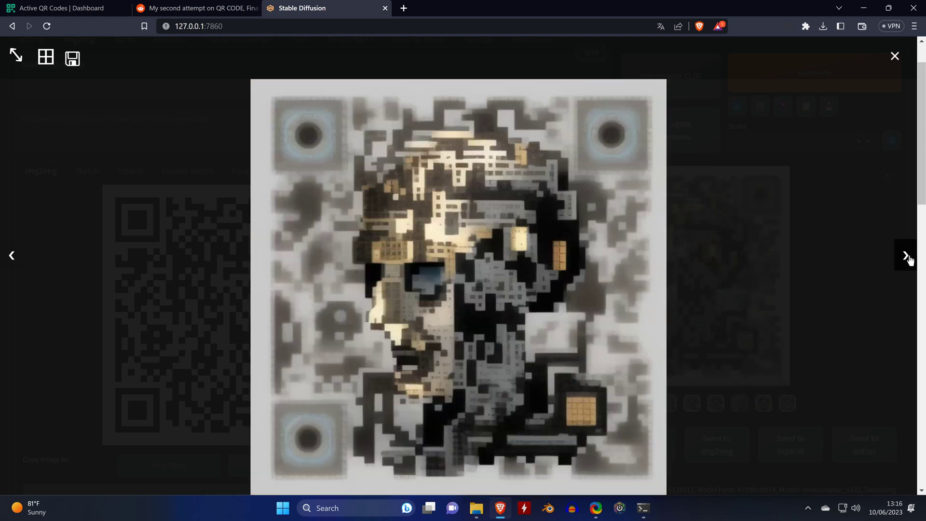
pyautogui.click(907, 257)
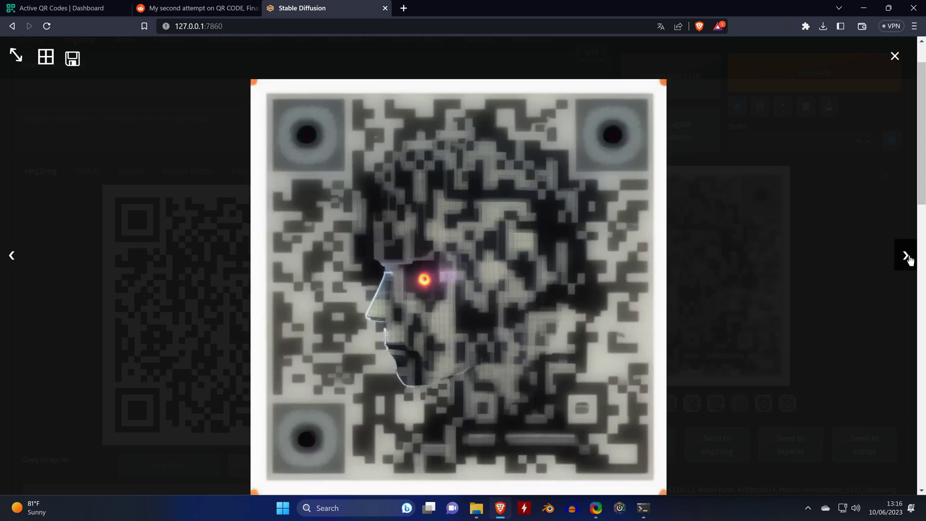
pyautogui.click(907, 257)
pyautogui.click(906, 257)
pyautogui.click(906, 257)
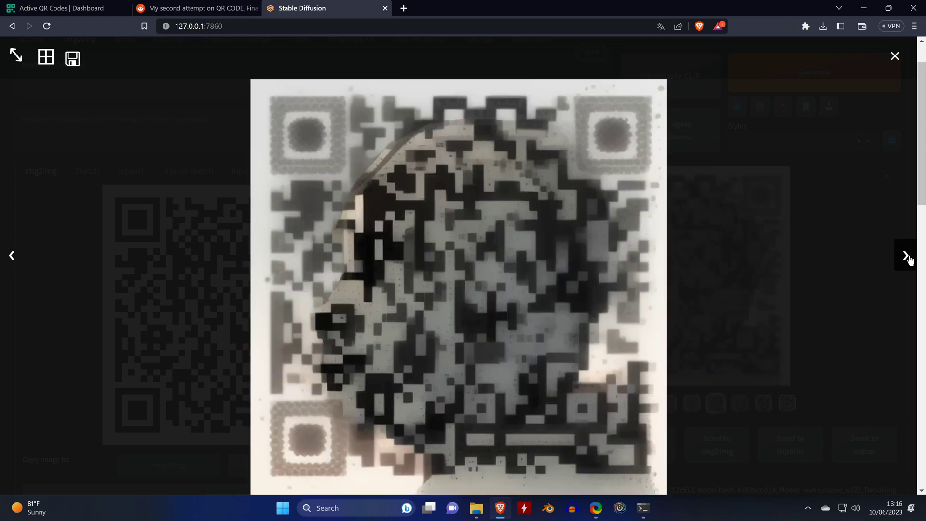
pyautogui.click(216, 10)
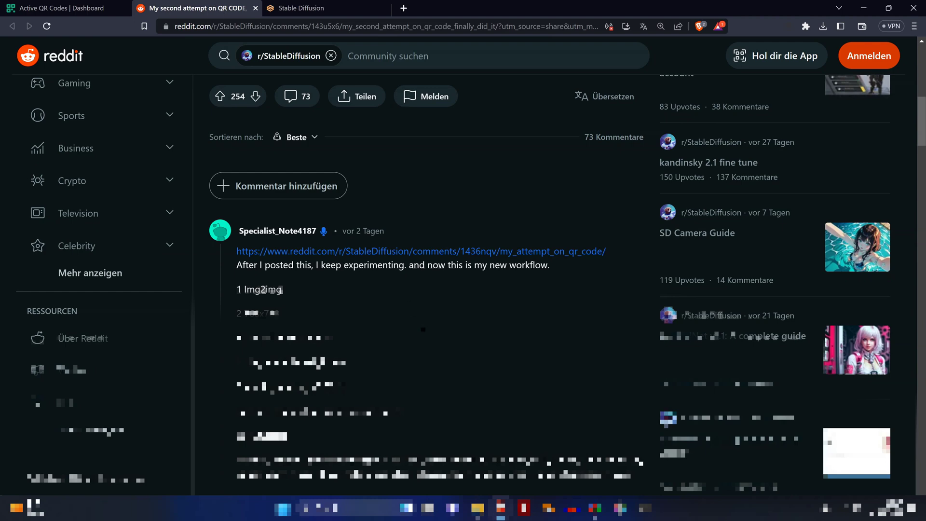
# Step: Copy the Reddit comment's negative prompt into the WebUI Negative prompt box
pyautogui.scroll(-4, 424, 290)
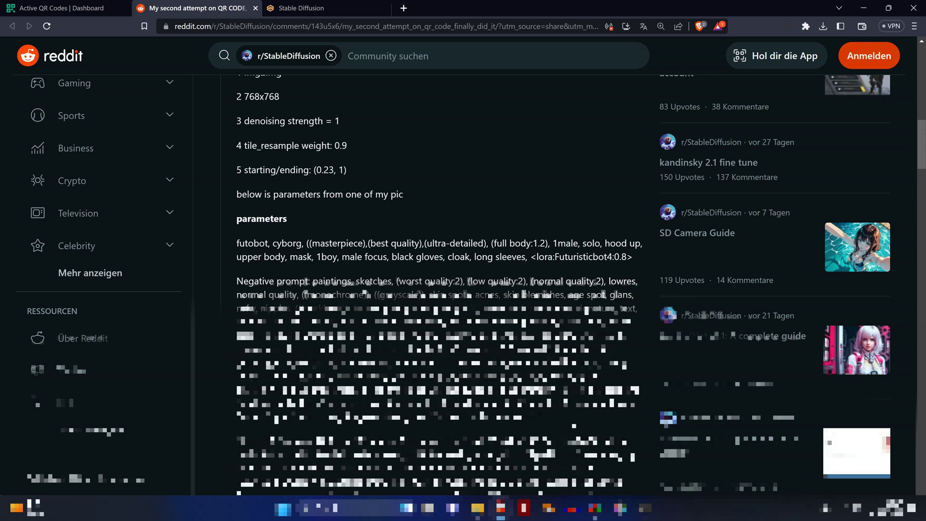
pyautogui.moveTo(553, 417); pyautogui.dragTo(314, 287)
pyautogui.rightClick(313, 287)
pyautogui.click(337, 297)
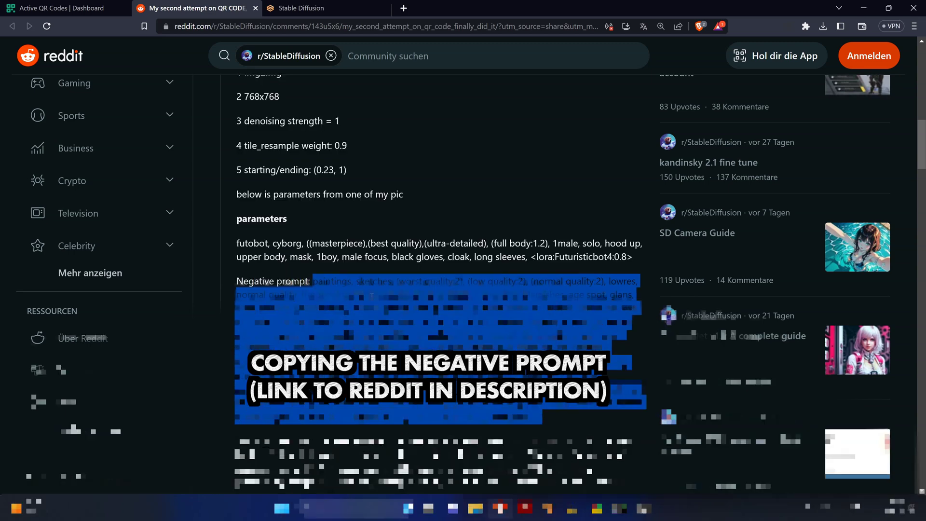
pyautogui.click(301, 8)
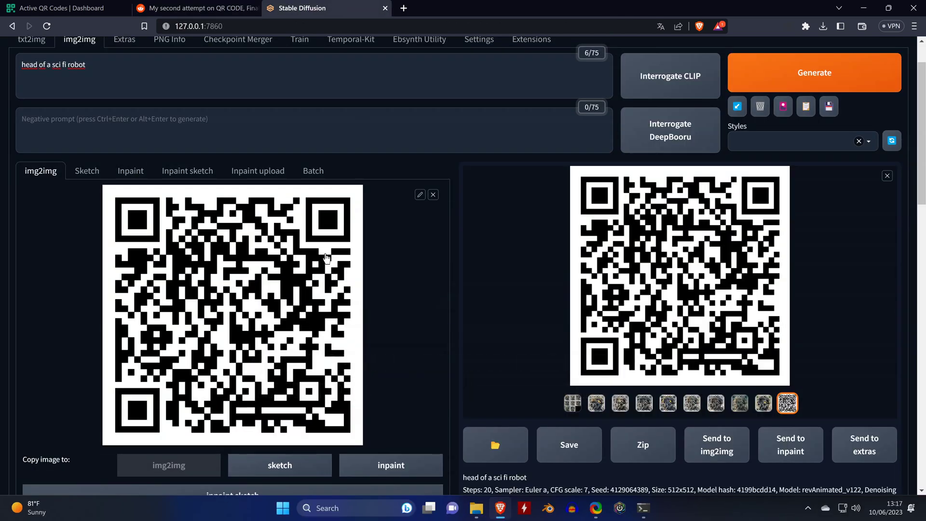
pyautogui.rightClick(128, 106)
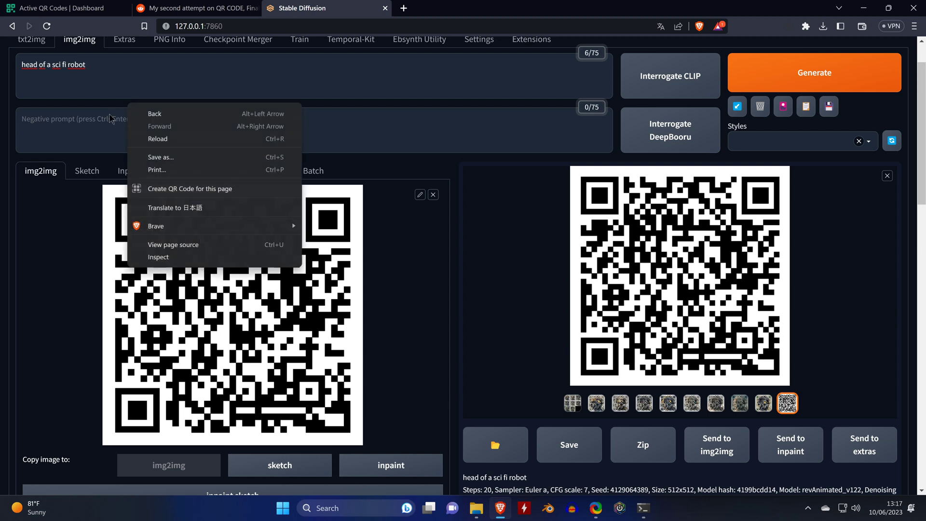
pyautogui.click(92, 122)
pyautogui.rightClick(92, 123)
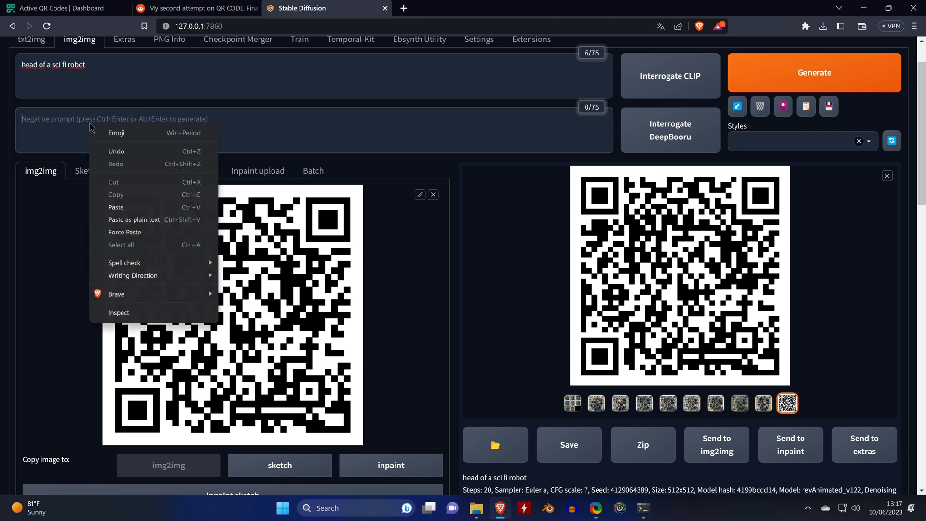
pyautogui.click(116, 206)
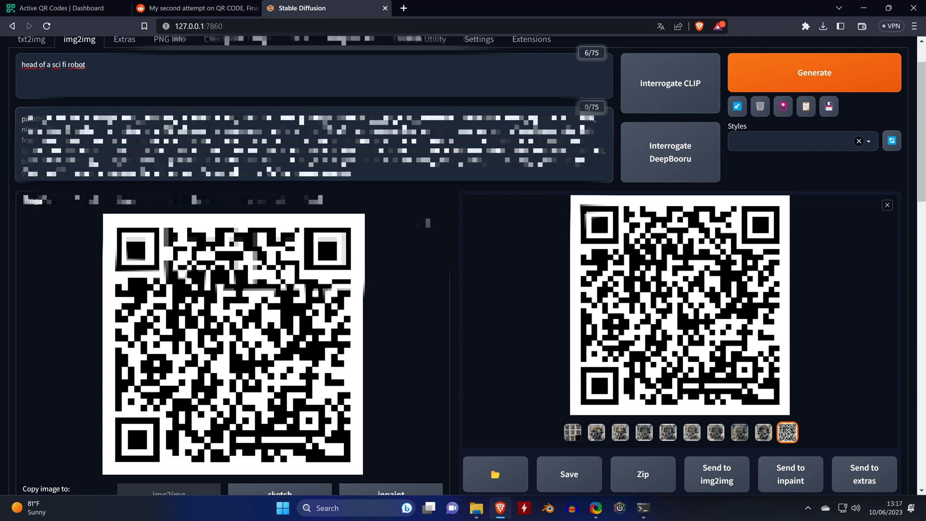
pyautogui.click(202, 8)
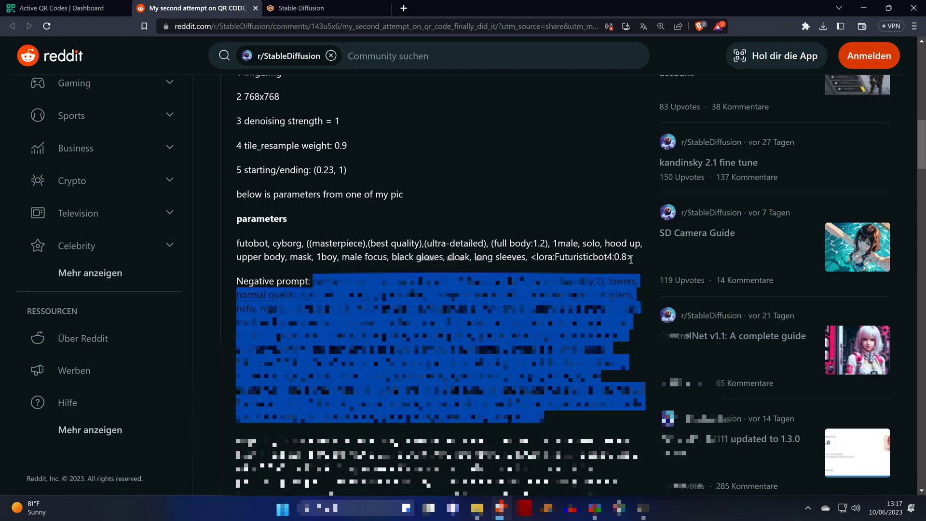
# Step: Replace the img2img prompt with the comment's futobot cyborg prompt and generate
pyautogui.moveTo(633, 259); pyautogui.dragTo(240, 250)
pyautogui.rightClick(239, 250)
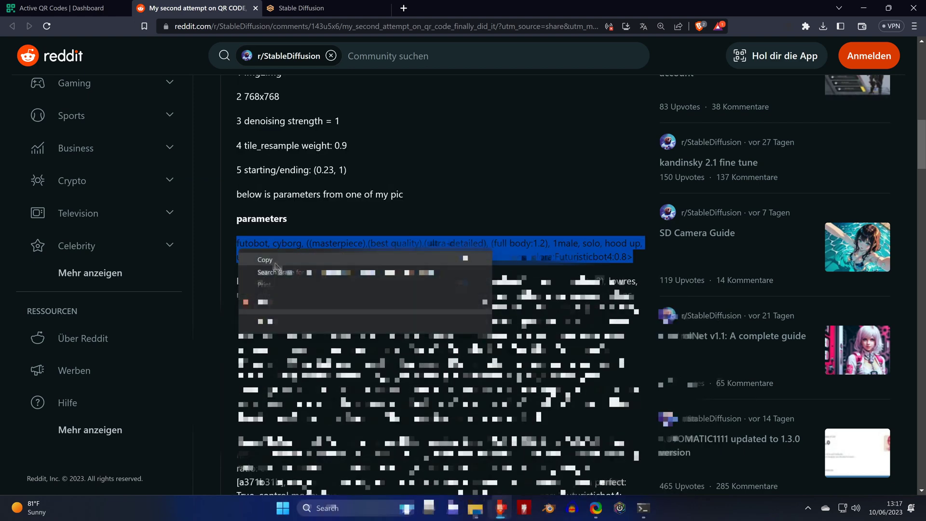
pyautogui.click(265, 260)
pyautogui.click(299, 8)
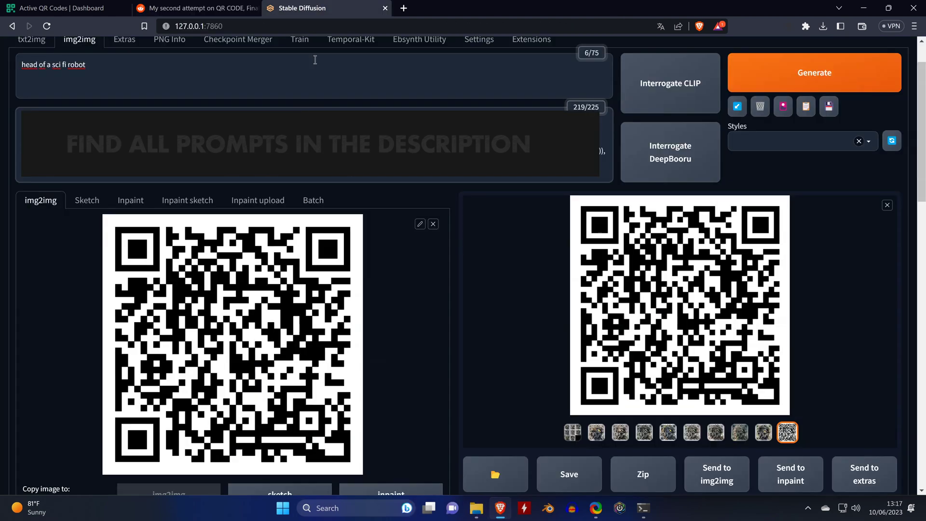
pyautogui.doubleClick(77, 64)
pyautogui.rightClick(227, 66)
pyautogui.press('Escape')
pyautogui.hotkey('ctrl', 'a')
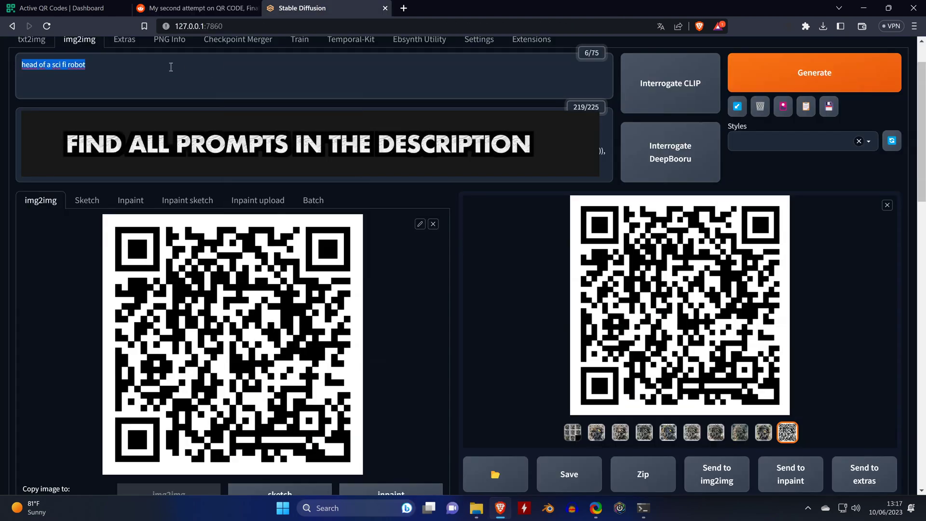
pyautogui.rightClick(170, 67)
pyautogui.click(193, 144)
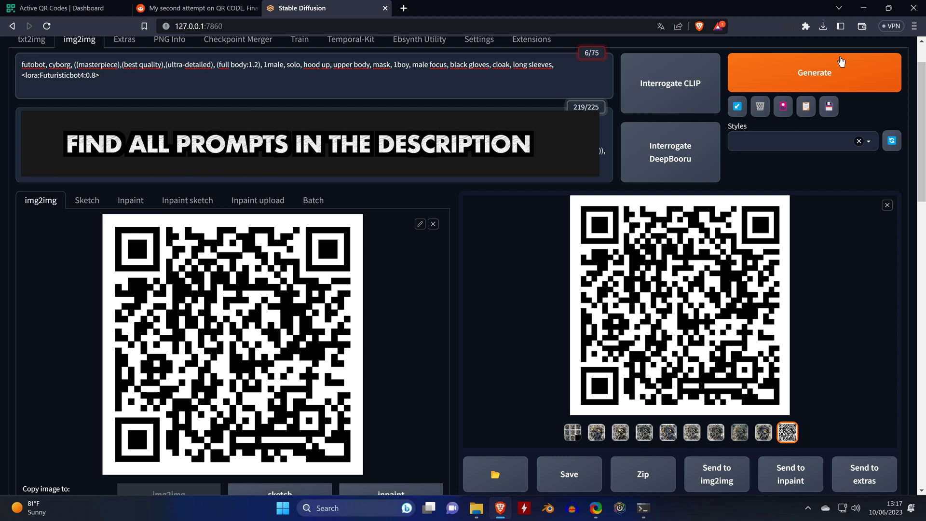
pyautogui.click(849, 85)
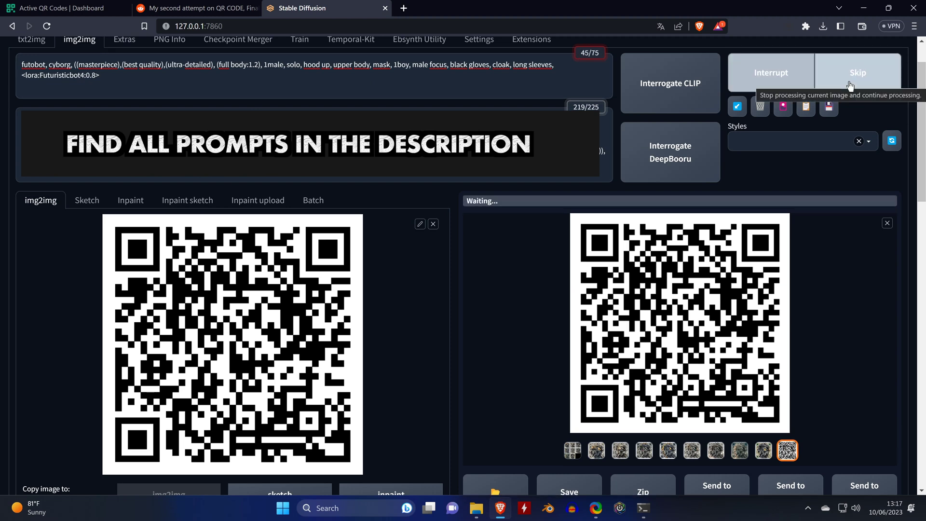
# Step: Follow generation progress in the console, then open the second cyborg result at full size
pyautogui.click(645, 508)
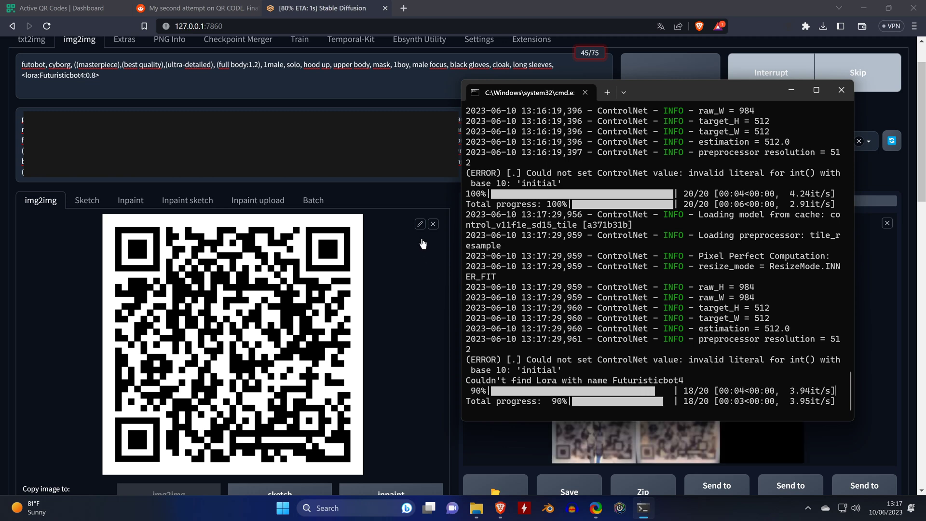
pyautogui.click(422, 193)
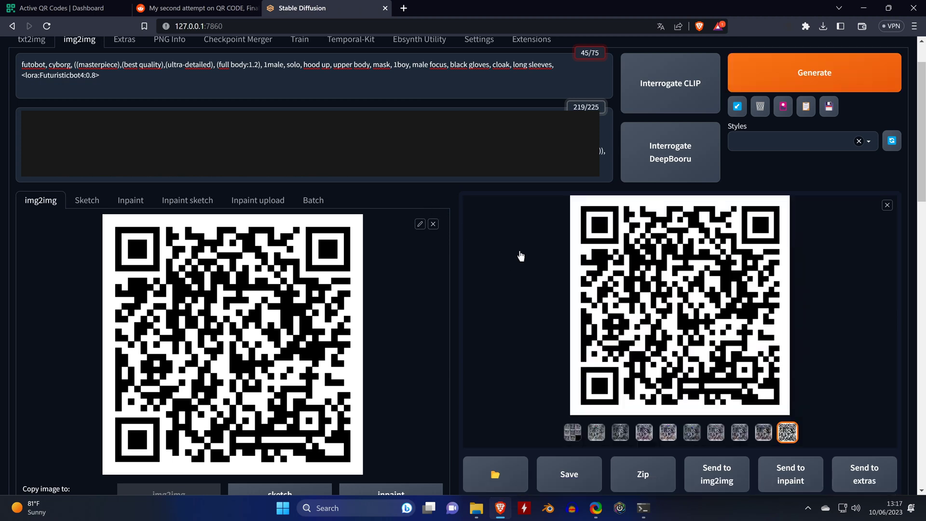
pyautogui.click(597, 434)
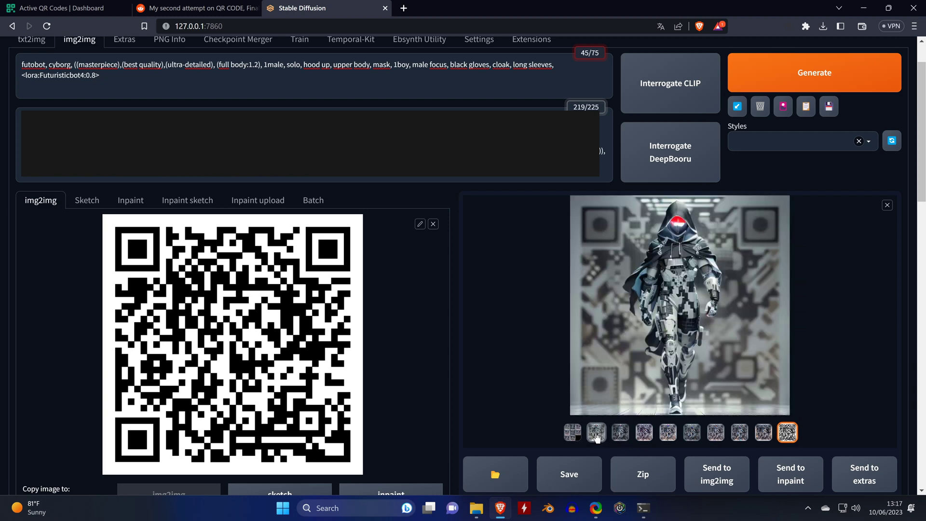
pyautogui.click(697, 339)
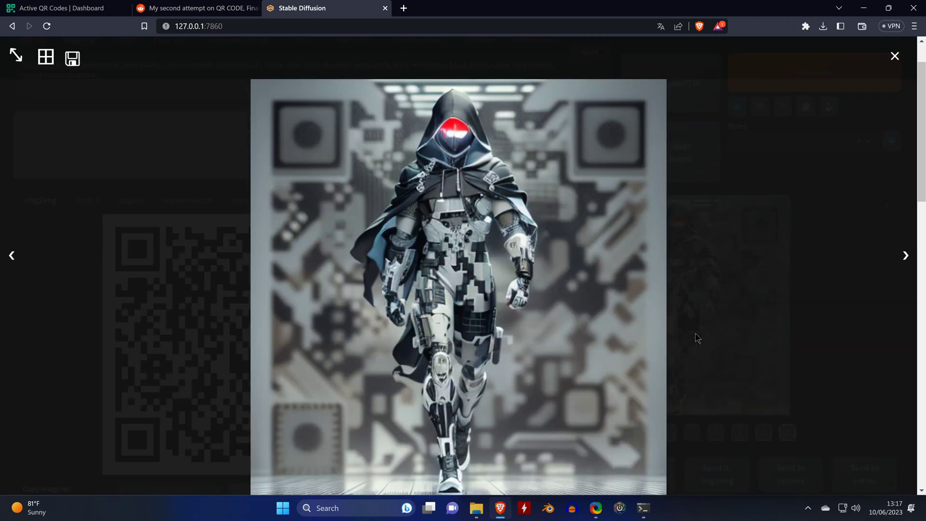
# Step: Page through the remaining hooded cyborg QR images, stepping back once at the end
pyautogui.click(914, 263)
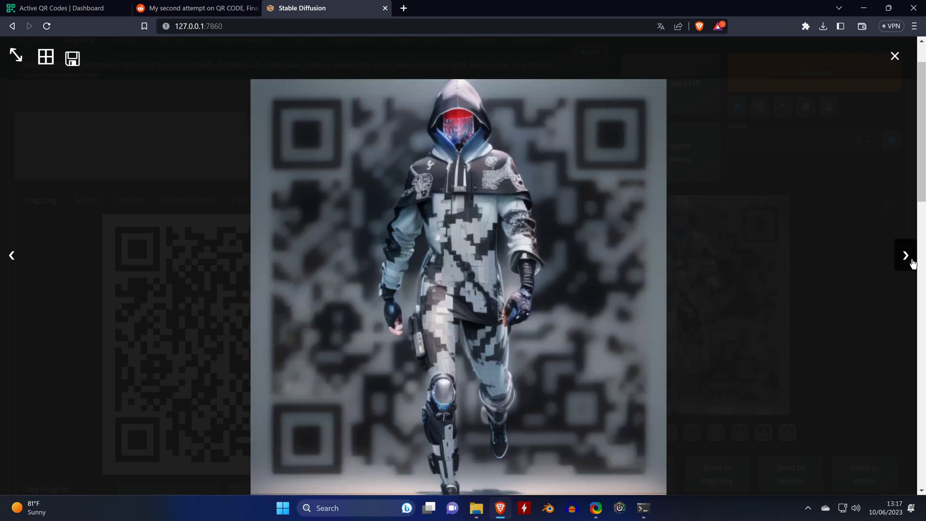
pyautogui.click(913, 262)
pyautogui.click(913, 263)
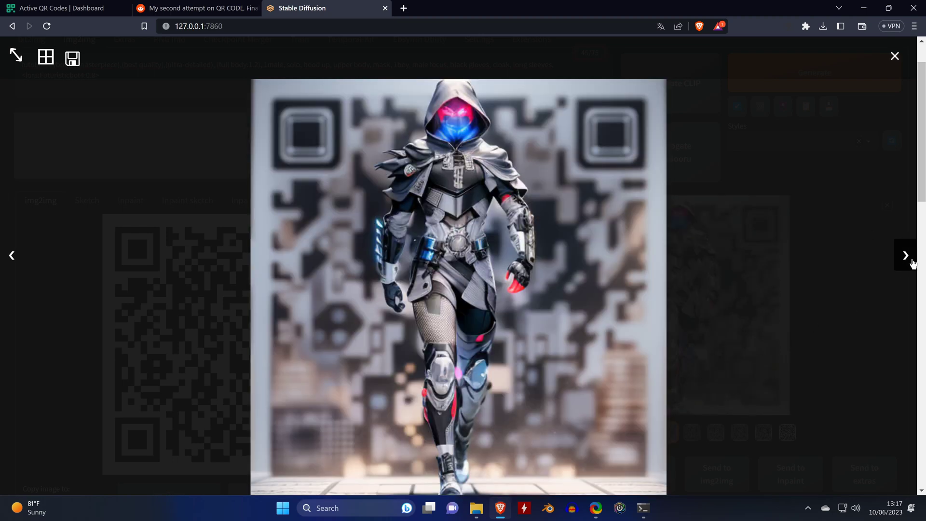
pyautogui.click(913, 263)
pyautogui.click(913, 262)
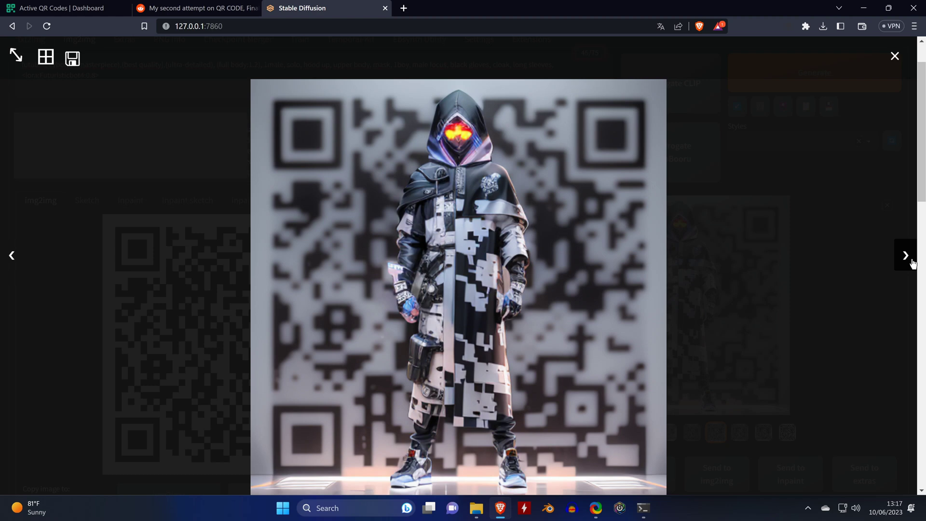
pyautogui.click(911, 261)
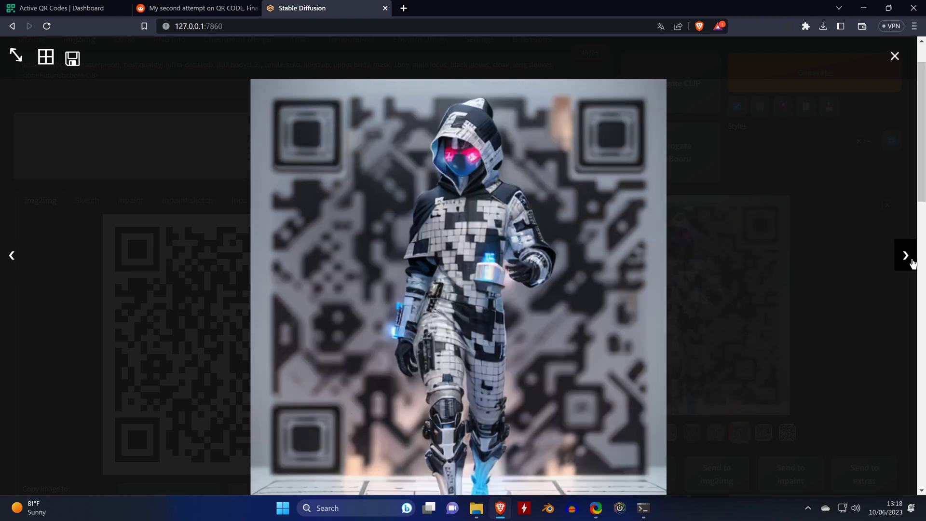
pyautogui.click(910, 259)
pyautogui.click(907, 255)
pyautogui.click(5, 253)
pyautogui.click(4, 252)
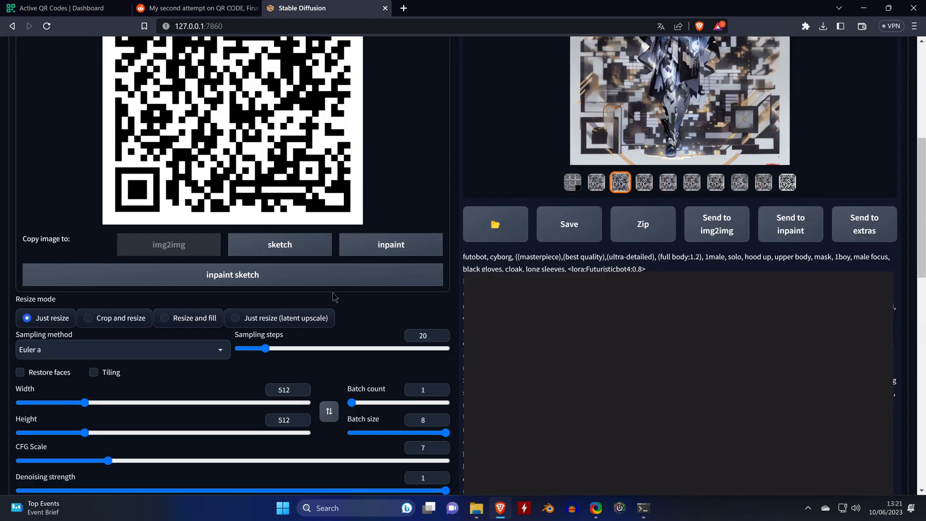
# Step: Set width and height to 768 and the sampler to DPM++ 2M Karras
pyautogui.moveTo(85, 402); pyautogui.dragTo(123, 405)
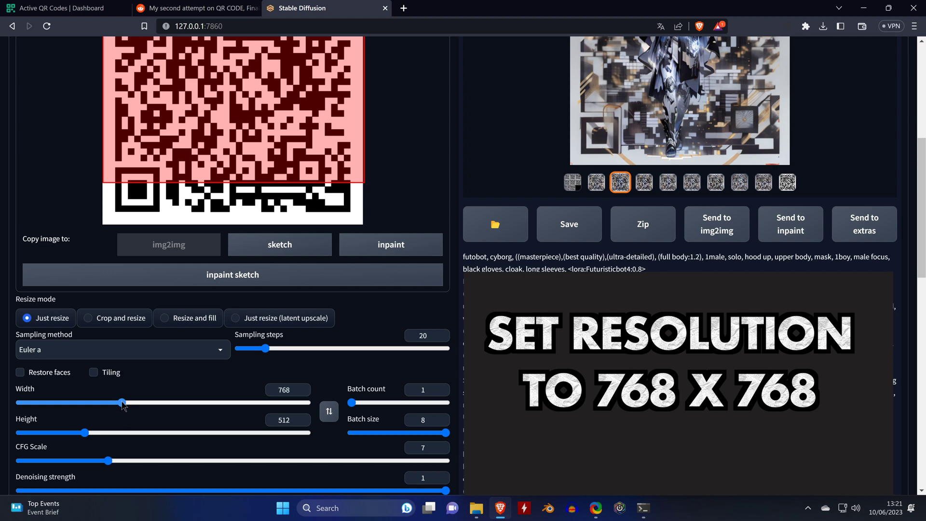
pyautogui.moveTo(87, 433); pyautogui.dragTo(123, 435)
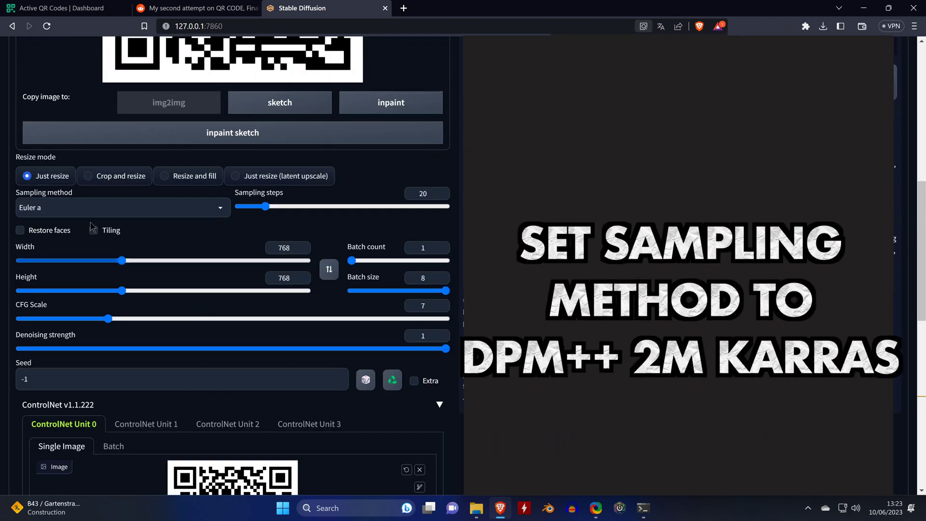
pyautogui.click(82, 211)
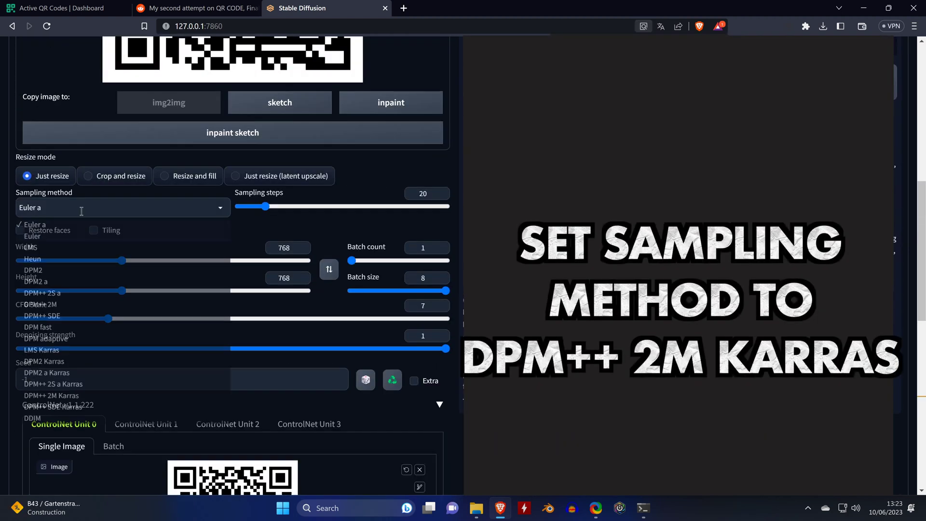
pyautogui.click(62, 407)
pyautogui.click(89, 212)
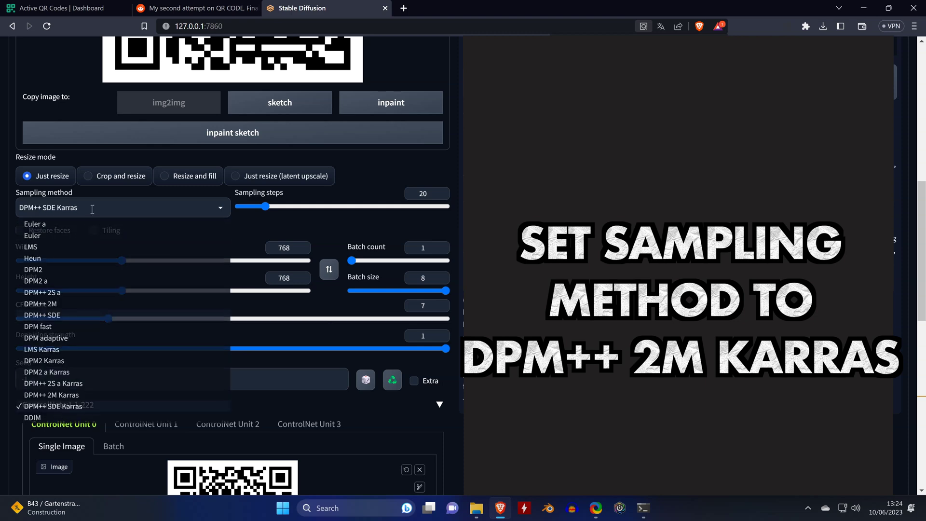
pyautogui.click(72, 394)
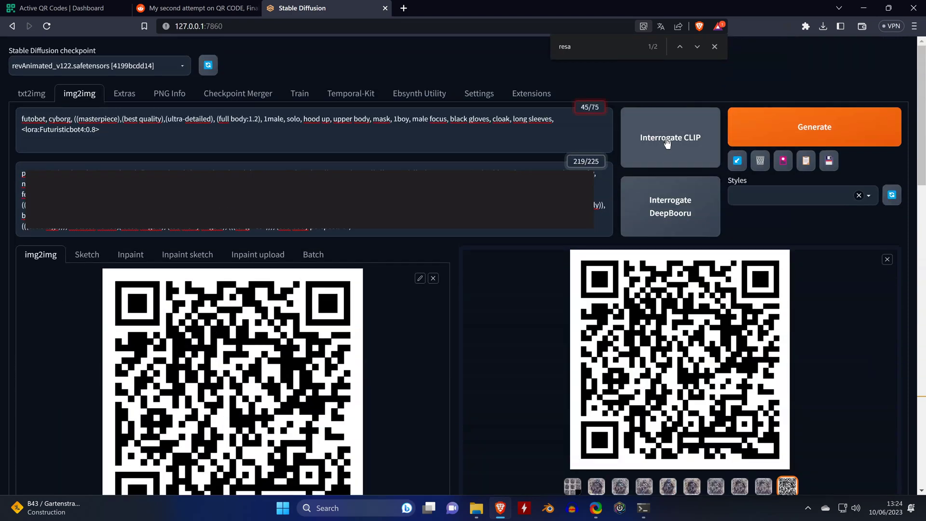
# Step: Generate Necronomicon QR images with the new settings and open one at full size
pyautogui.click(762, 129)
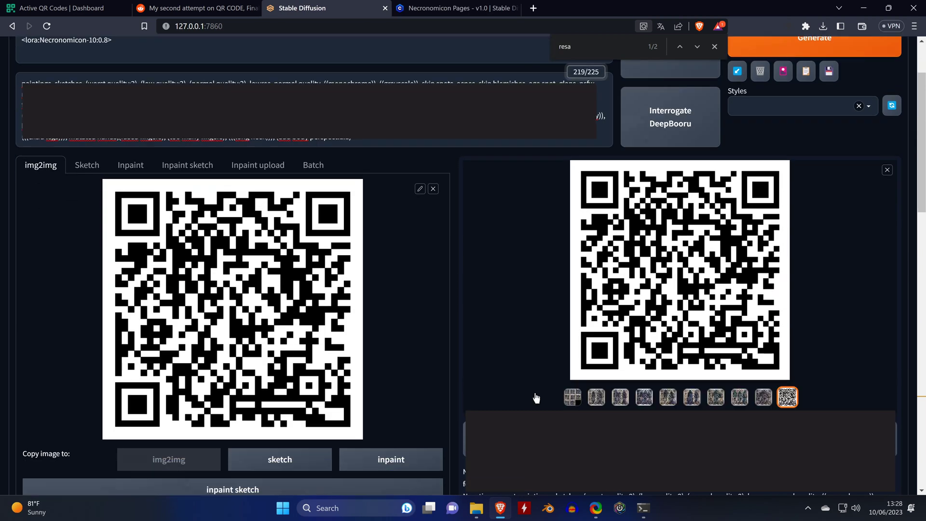
pyautogui.scroll(-1, 602, 383)
pyautogui.click(602, 382)
pyautogui.click(714, 283)
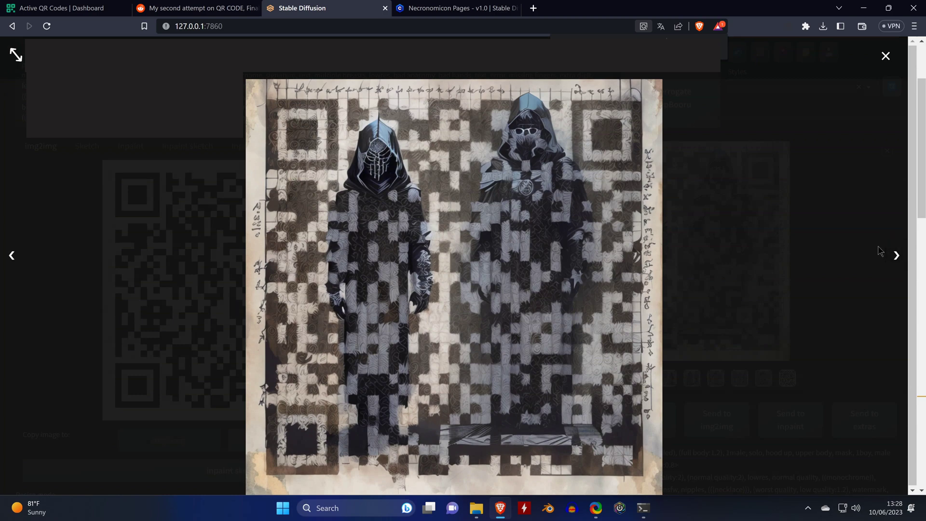
# Step: Page through the results, search the page for 'resa', and close the viewer
pyautogui.click(895, 256)
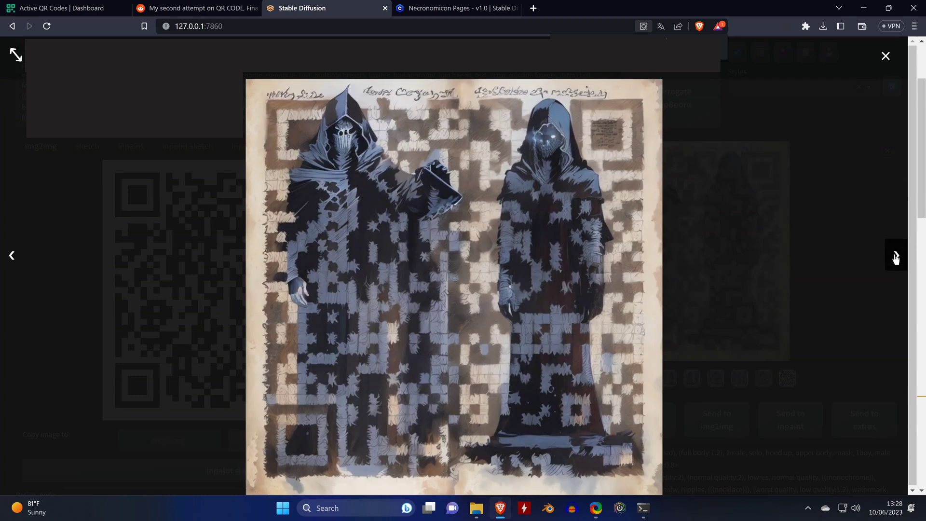
pyautogui.click(895, 257)
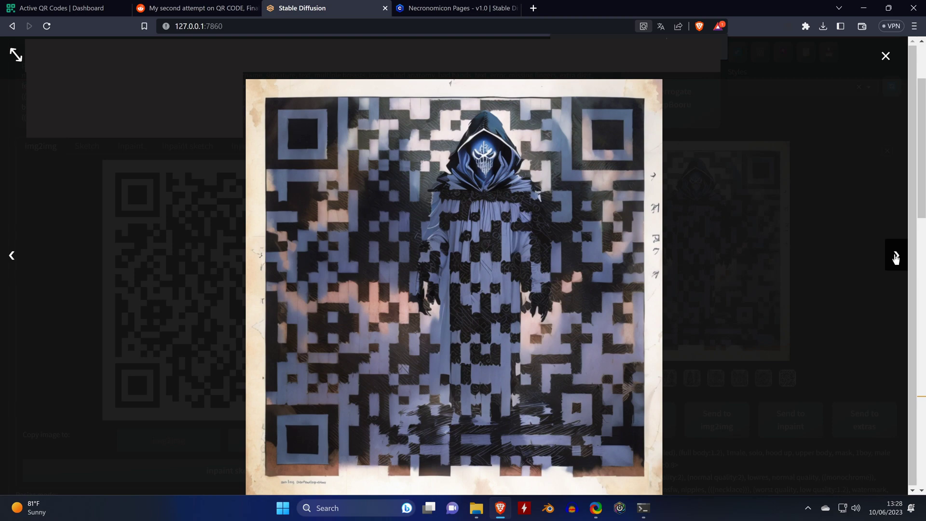
pyautogui.click(895, 258)
pyautogui.click(896, 258)
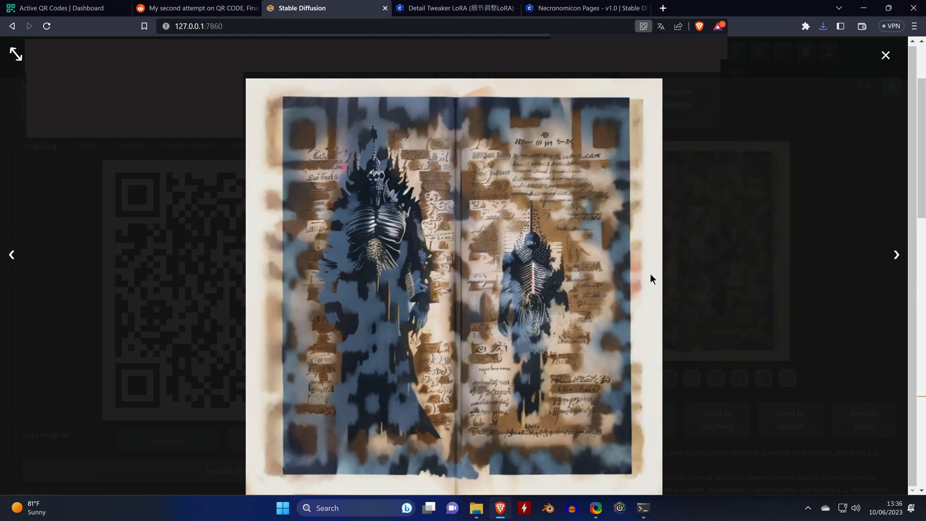
pyautogui.click(896, 256)
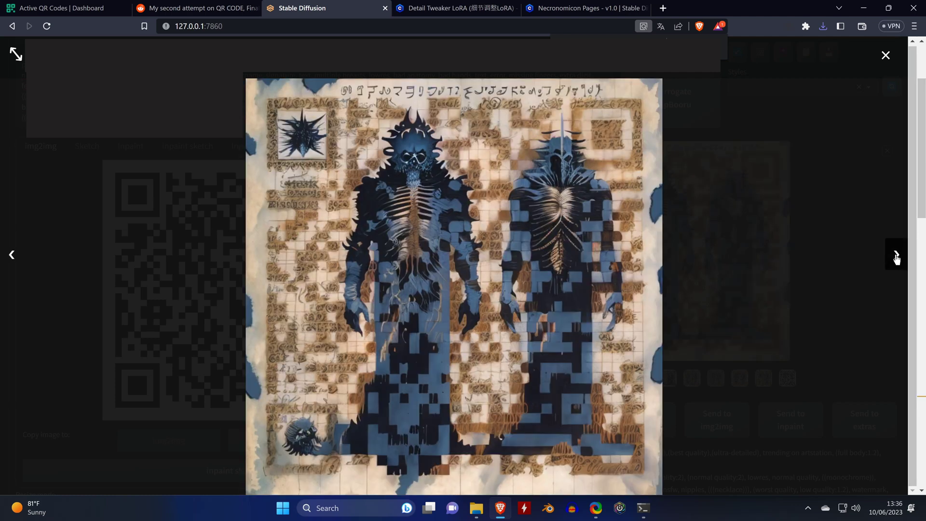
pyautogui.click(895, 258)
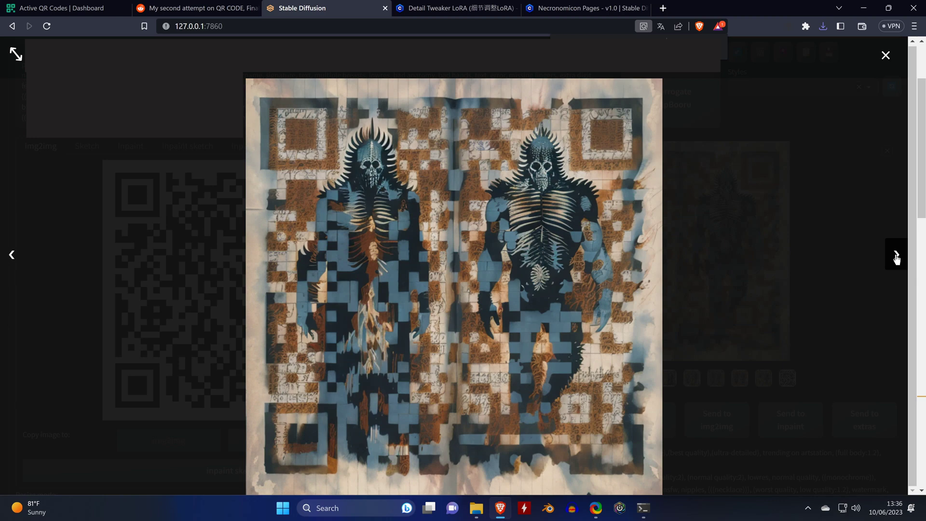
pyautogui.click(896, 258)
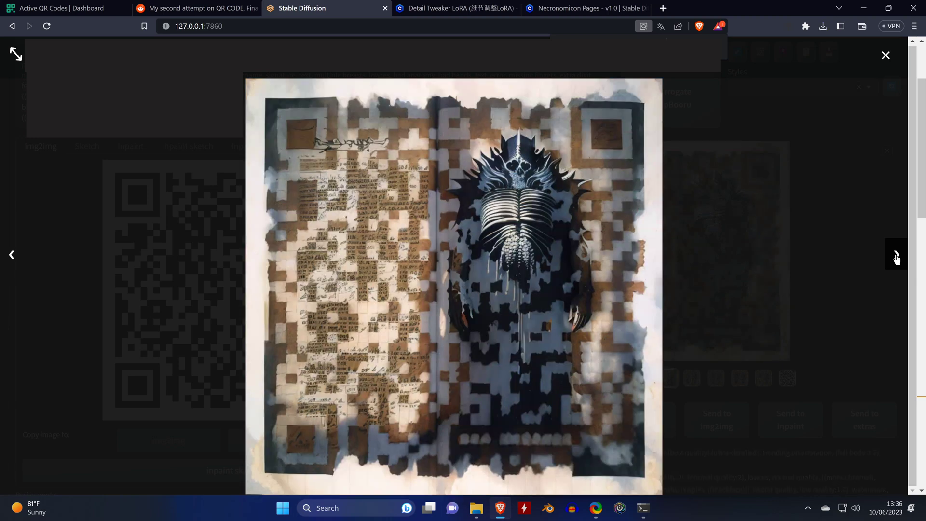
pyautogui.click(895, 257)
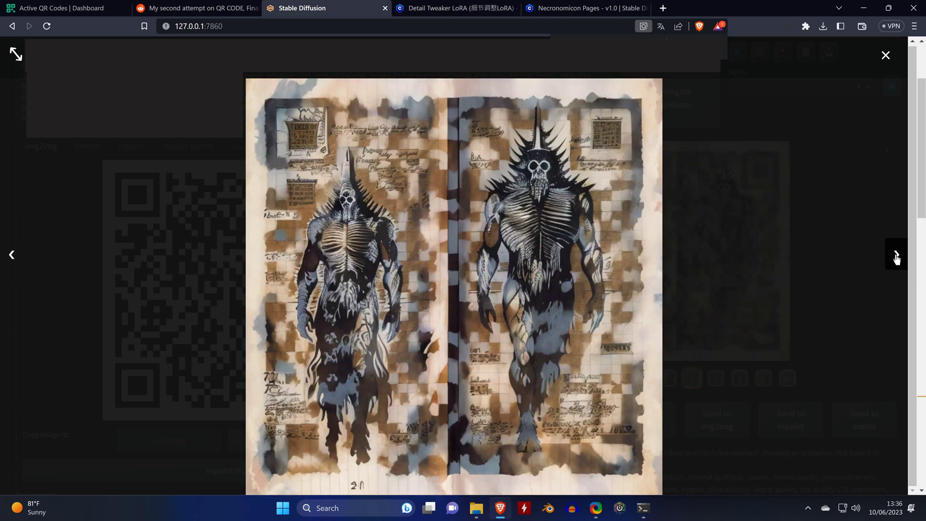
pyautogui.click(895, 258)
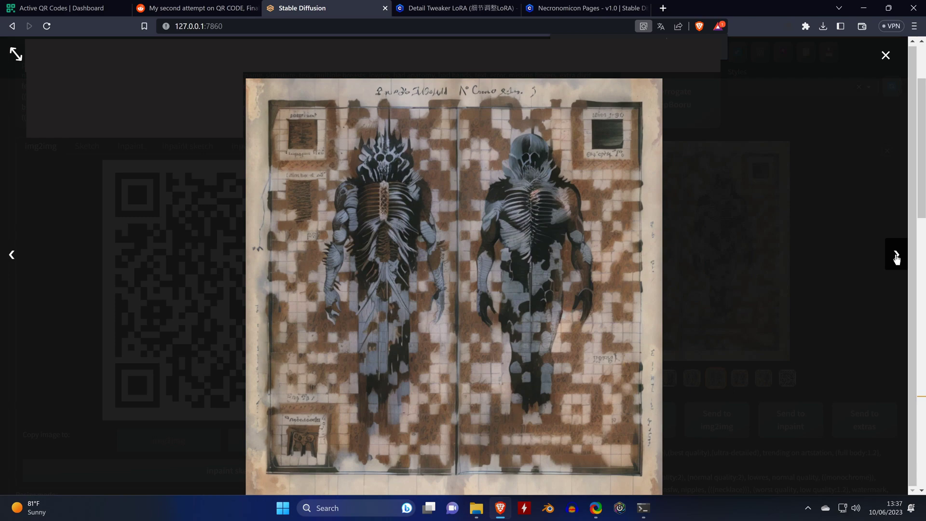
pyautogui.click(896, 258)
pyautogui.hotkey('ctrl', 'f')
pyautogui.click(895, 258)
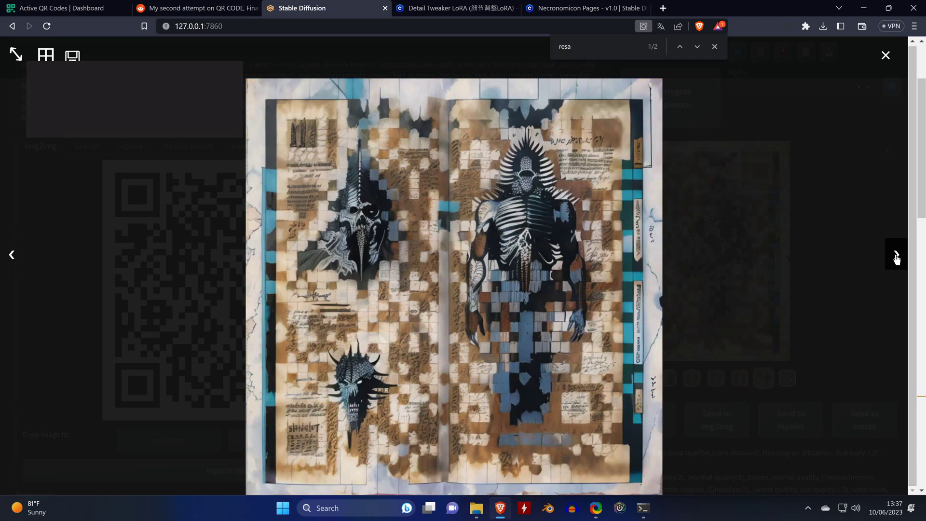
pyautogui.press('Escape')
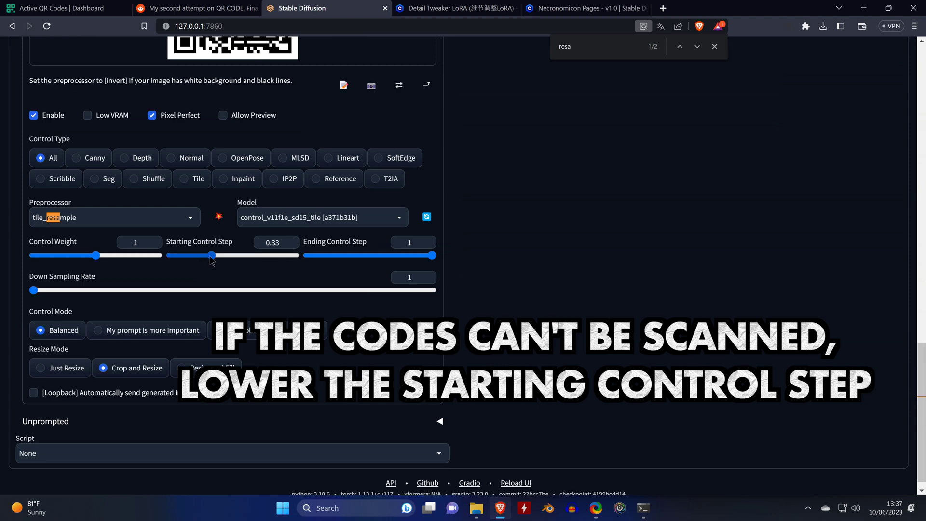
# Step: Drag the Starting Control Step slider down to 0.3, then nudge it to 0.31
pyautogui.moveTo(209, 256); pyautogui.dragTo(207, 256)
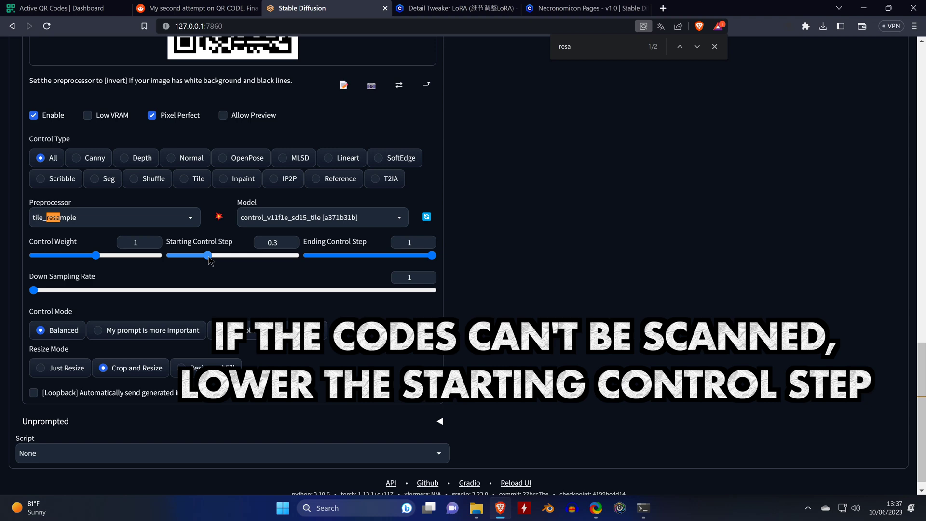
pyautogui.moveTo(209, 256); pyautogui.dragTo(210, 256)
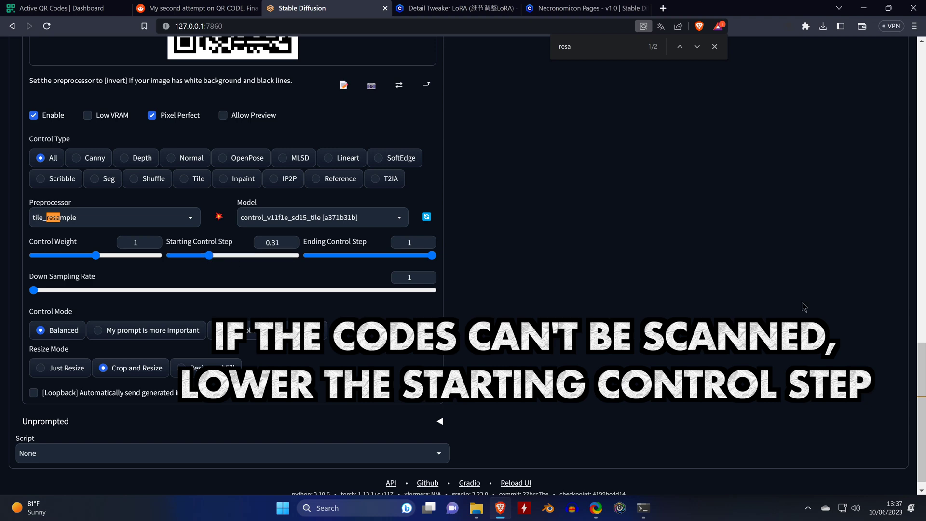
# Step: Generate another two-figure Necronomicon QR batch and view each image full-screen
pyautogui.scroll(3, 805, 307)
pyautogui.scroll(10, 804, 307)
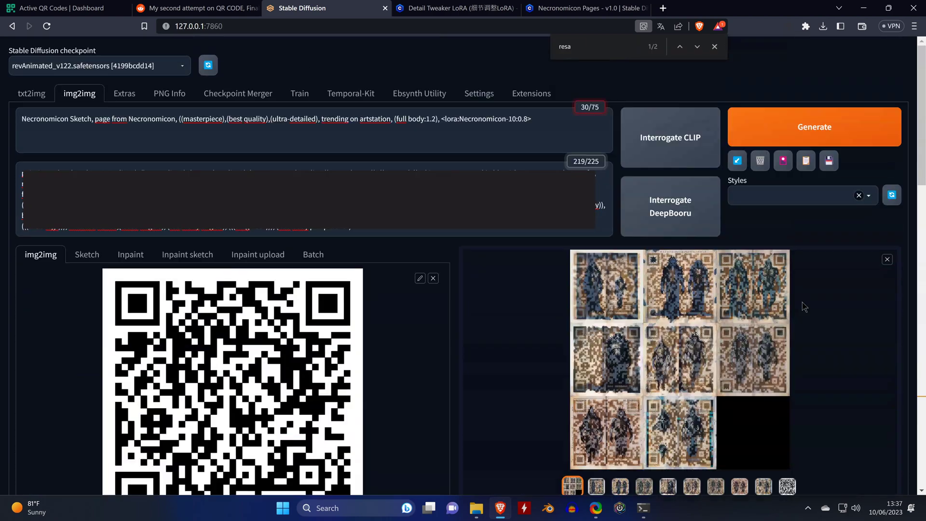
pyautogui.click(818, 136)
pyautogui.click(712, 226)
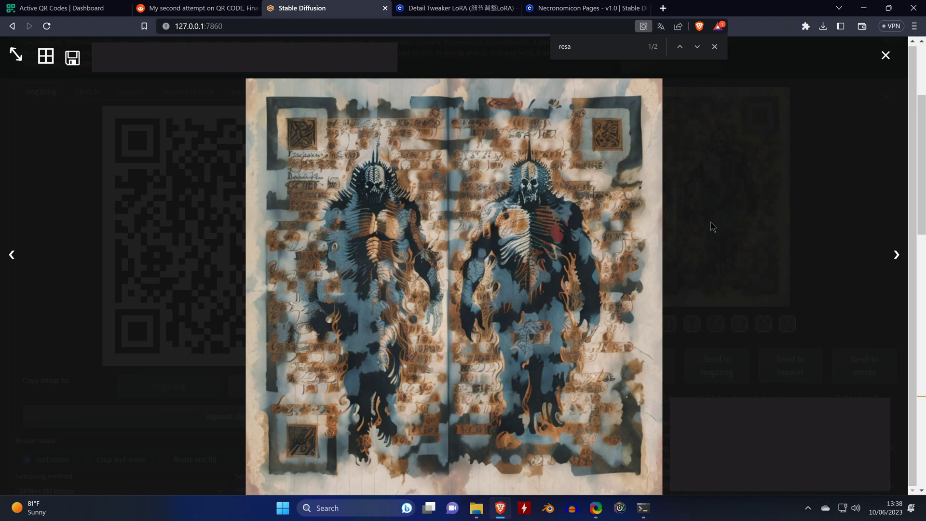
pyautogui.click(894, 257)
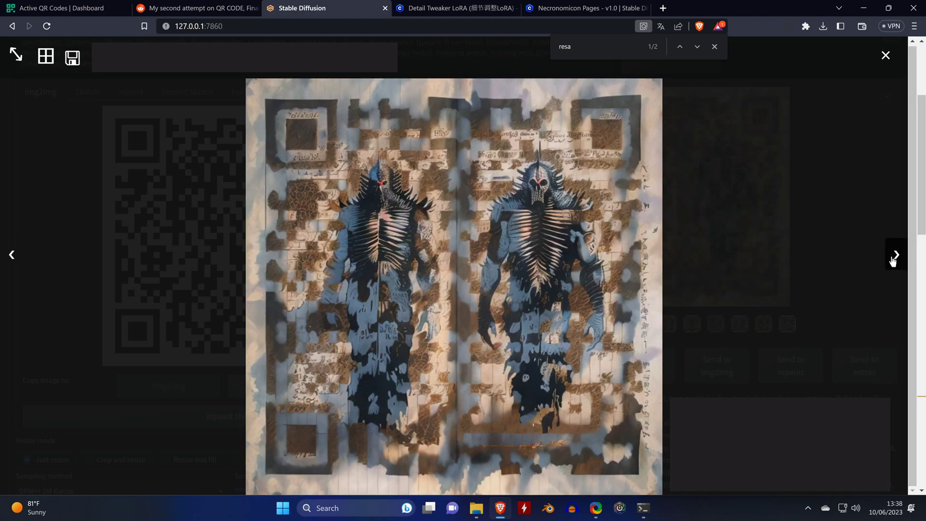
pyautogui.click(892, 260)
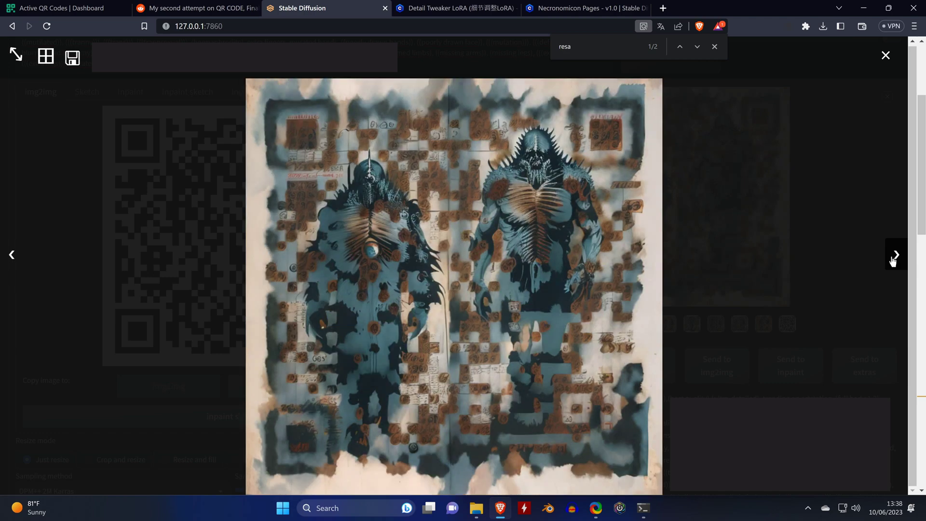
pyautogui.click(892, 261)
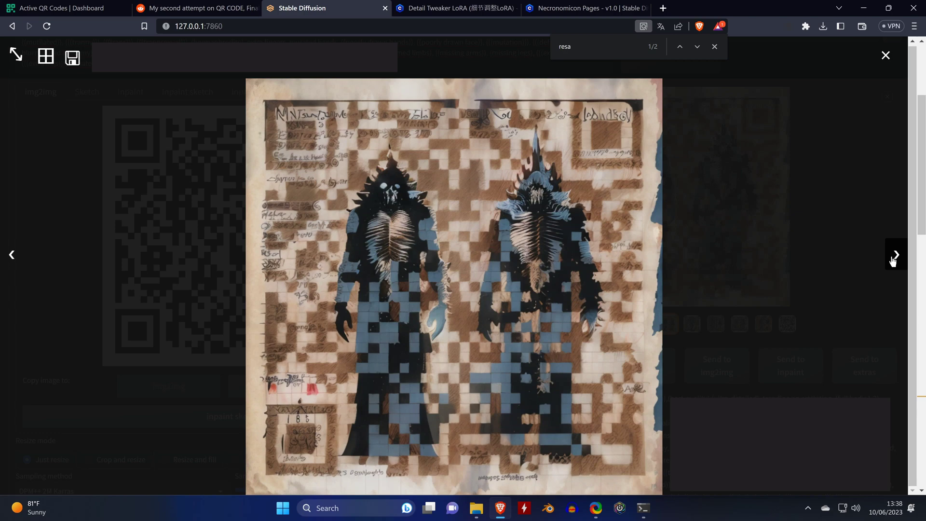
pyautogui.click(892, 260)
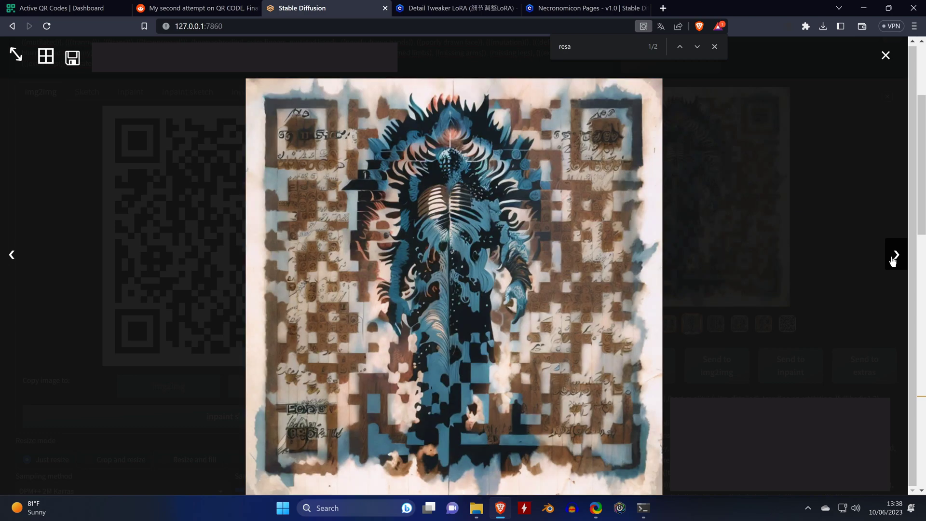
pyautogui.click(892, 261)
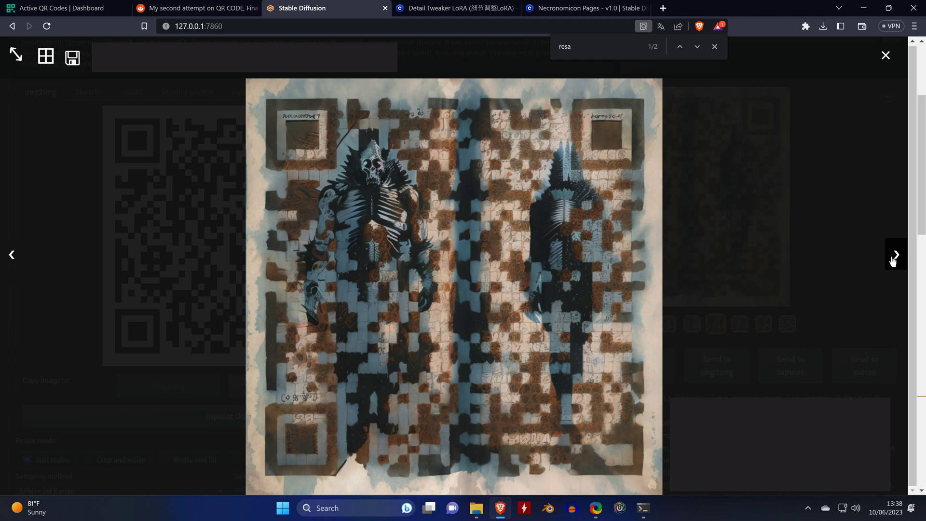
pyautogui.click(893, 261)
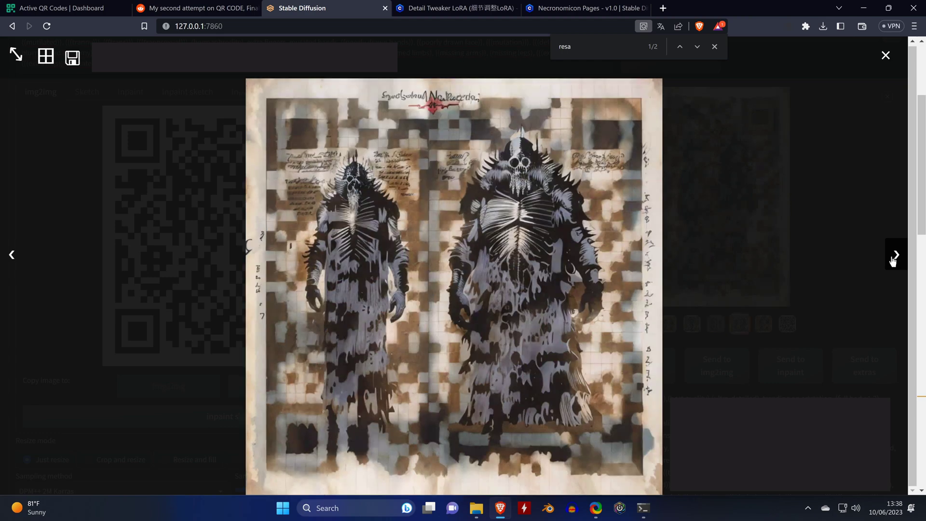
pyautogui.click(892, 260)
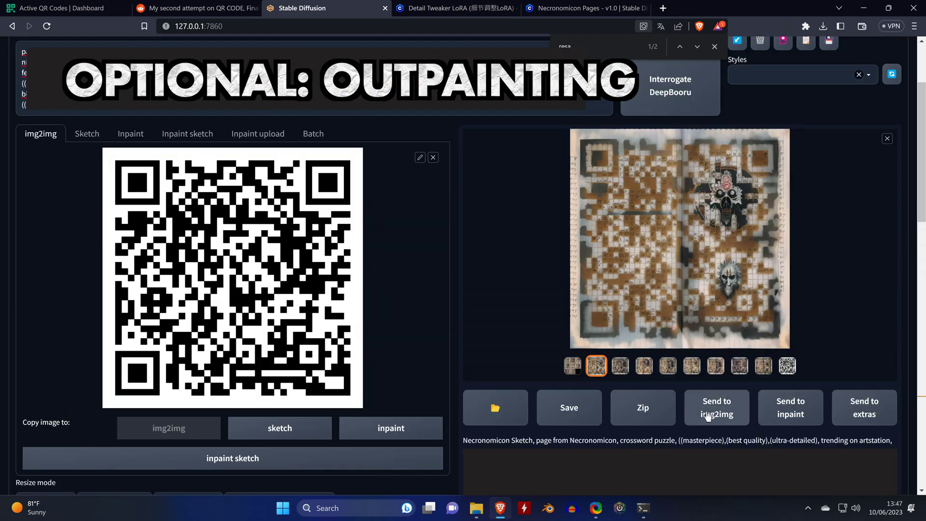
# Step: Send the skull-marked QR result to img2img and disable ControlNet
pyautogui.click(707, 416)
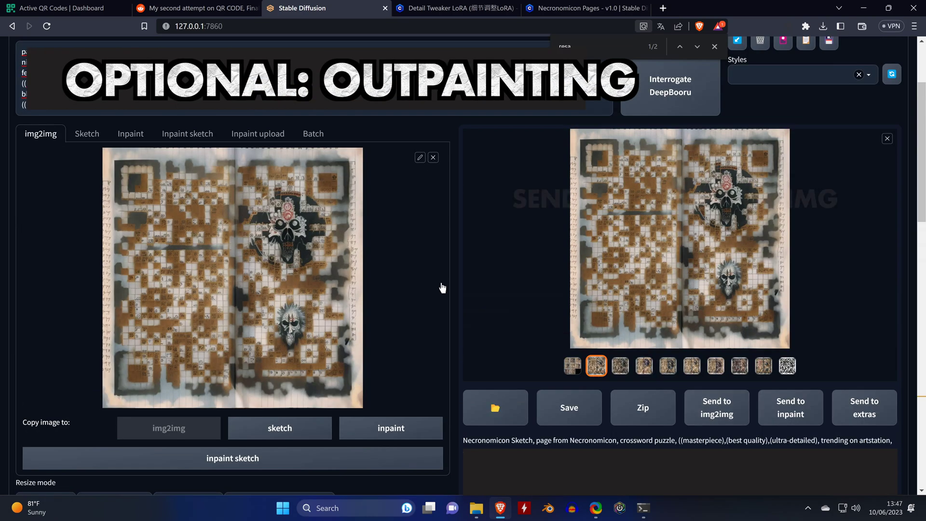
pyautogui.scroll(-1, 434, 286)
pyautogui.scroll(-4, 434, 286)
pyautogui.scroll(-6, 434, 286)
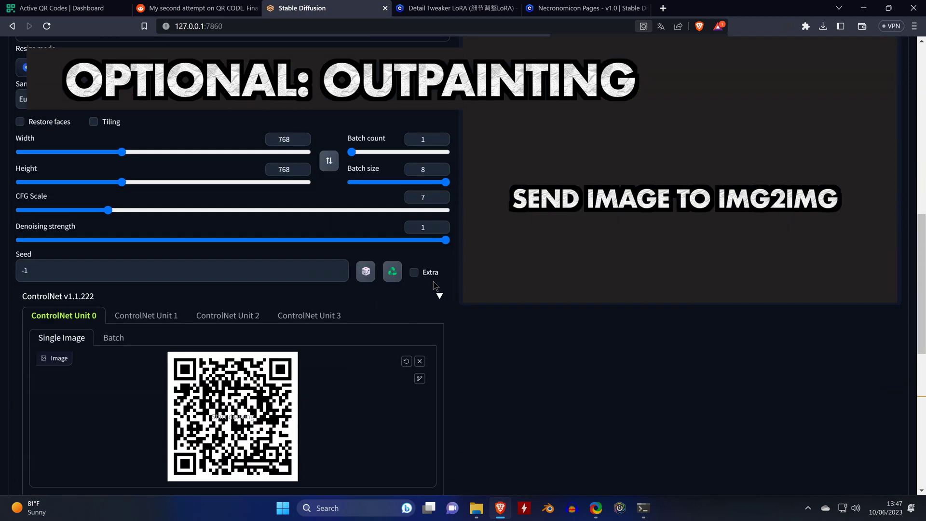
pyautogui.scroll(-5, 435, 286)
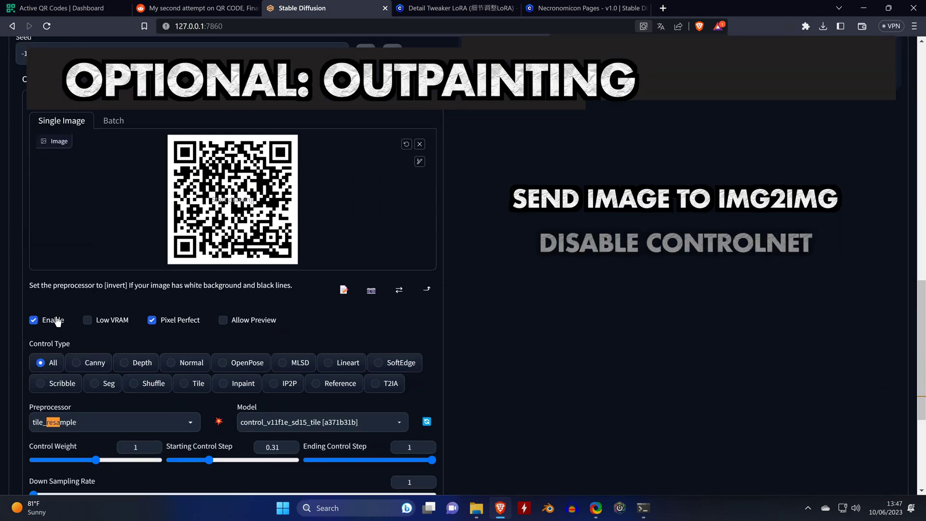
pyautogui.click(32, 320)
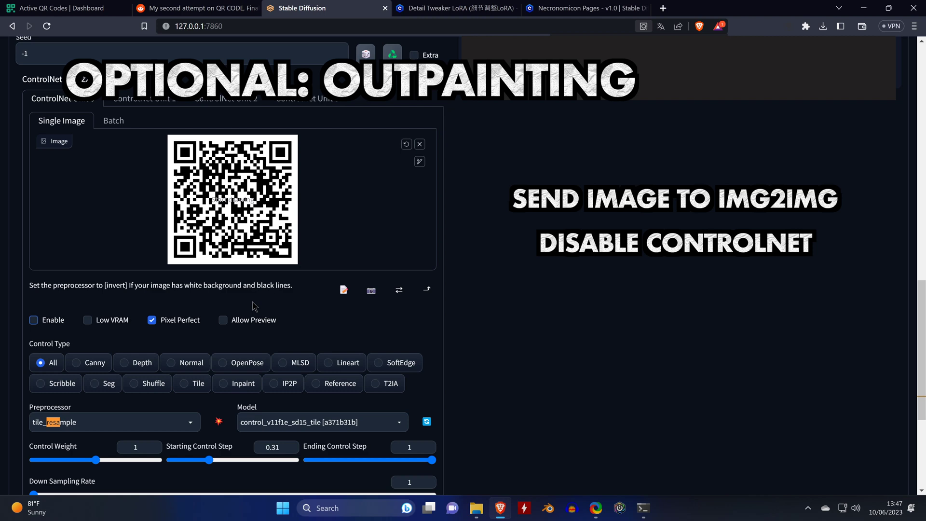
# Step: Select the Poor man's outpainting script and start generating
pyautogui.scroll(-5, 255, 307)
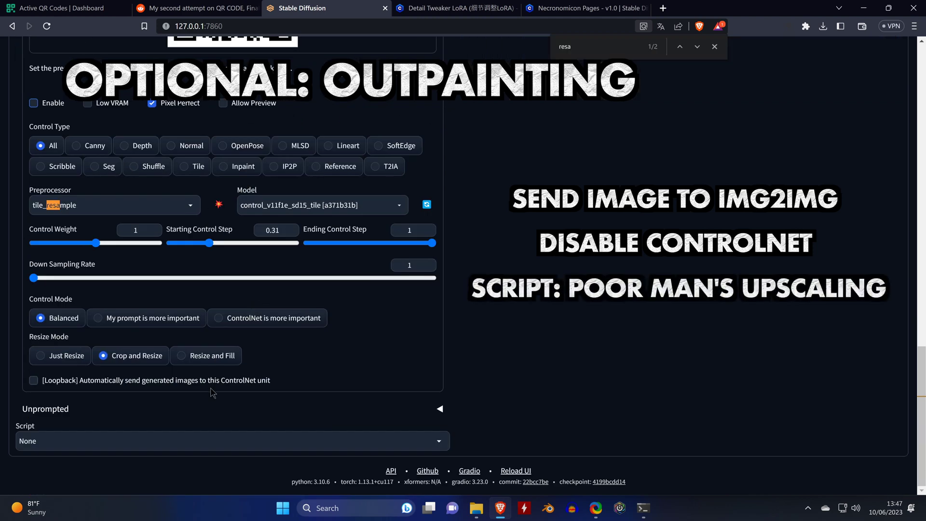
pyautogui.click(186, 440)
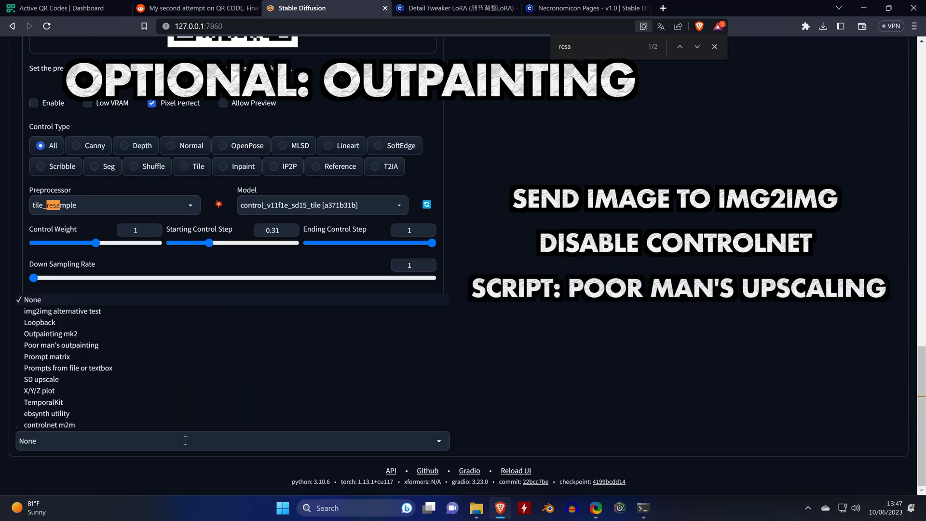
pyautogui.click(185, 350)
pyautogui.scroll(-3, 281, 375)
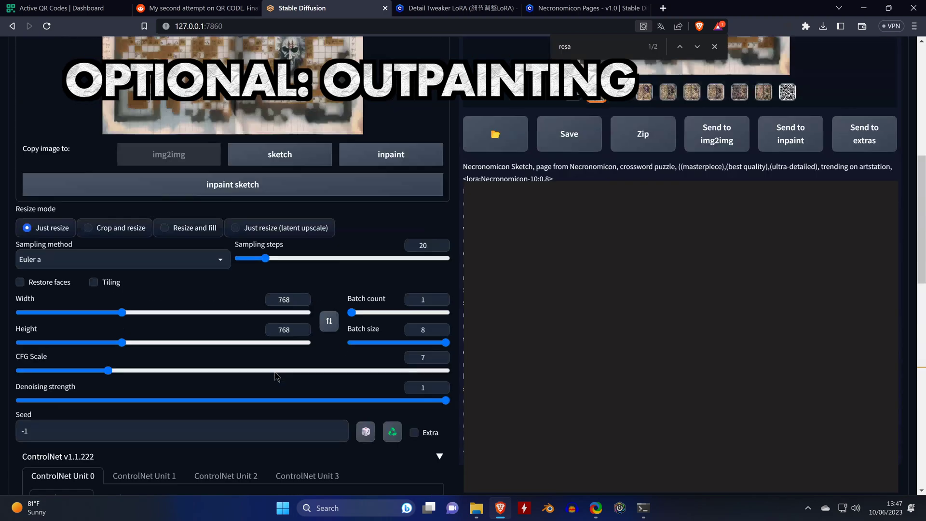
pyautogui.scroll(10, 284, 370)
pyautogui.click(810, 124)
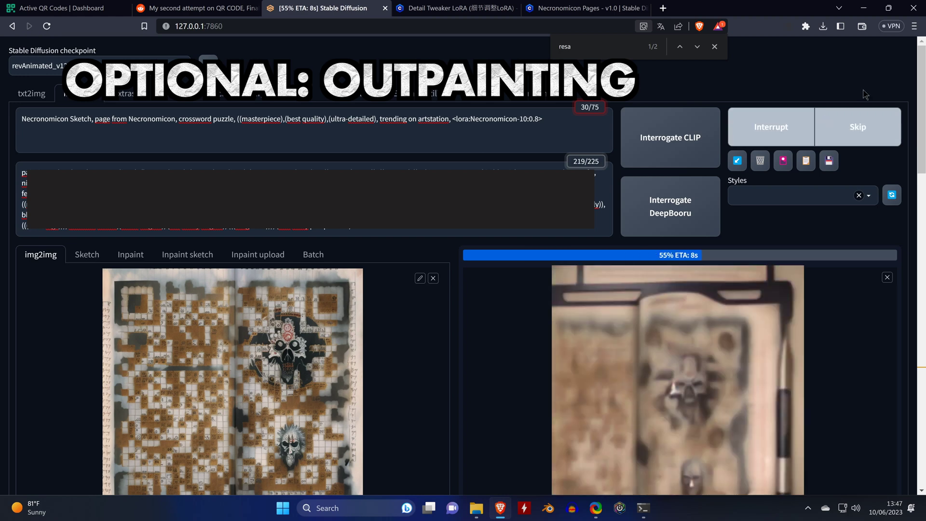
# Step: Dismiss the page search and inspect the outpainted Necronomicon book image full-screen
pyautogui.click(714, 46)
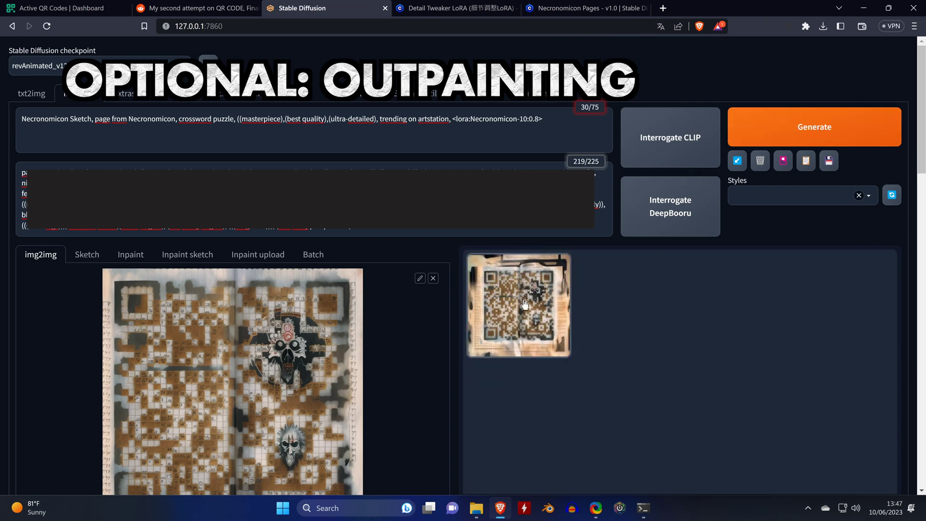
pyautogui.click(641, 306)
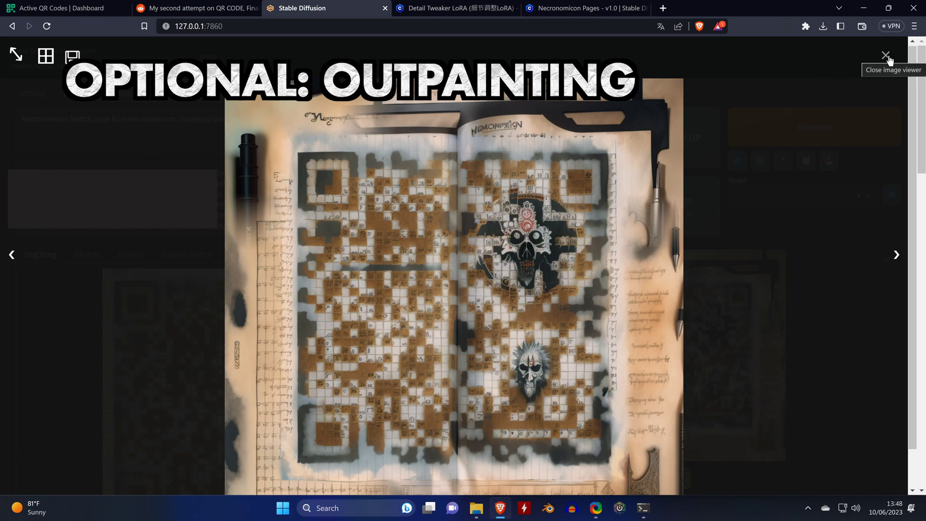
pyautogui.click(885, 56)
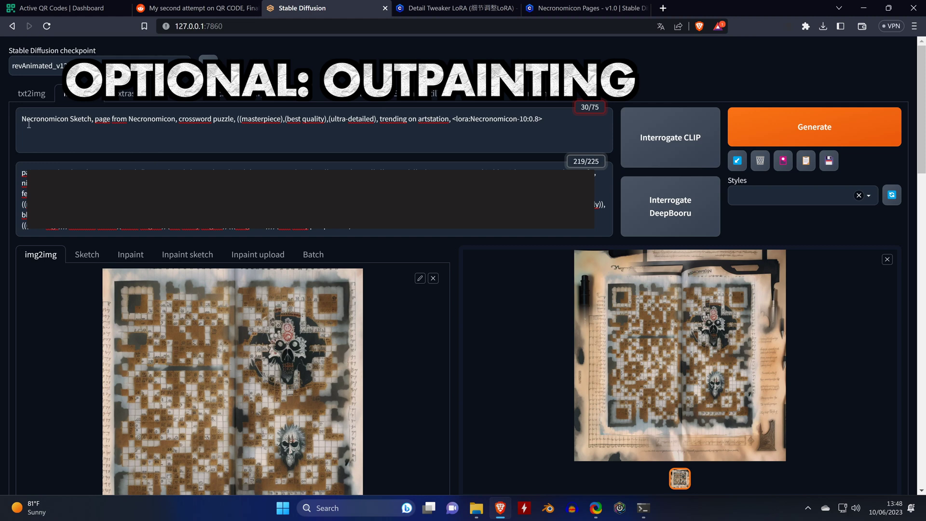
# Step: Change the prompt to 'necronomicon on a table', generate, and view the book image full screen
pyautogui.moveTo(21, 119); pyautogui.dragTo(617, 125)
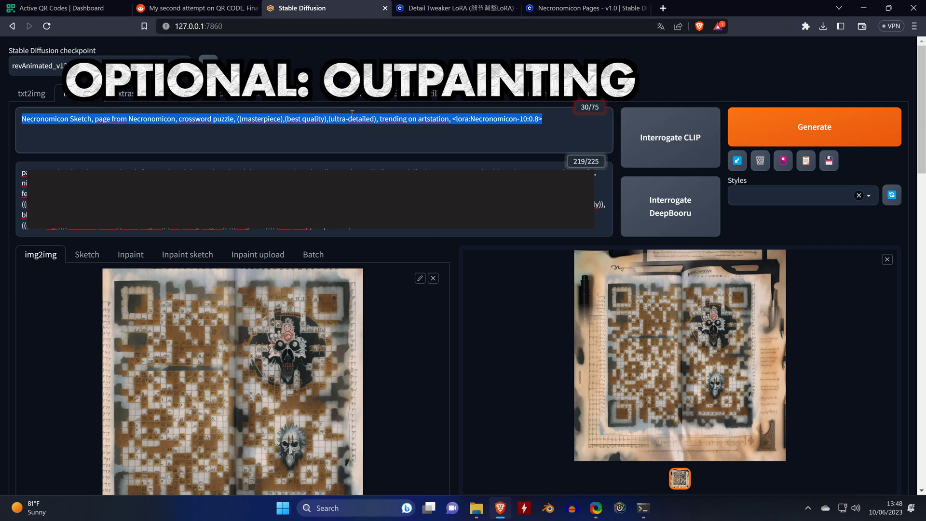
pyautogui.write('ncronomicon on a table')
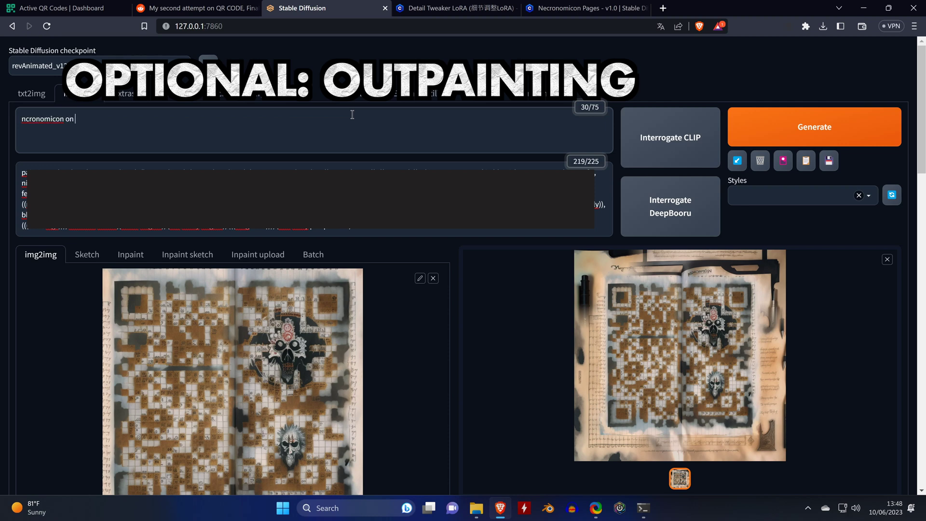
pyautogui.click(25, 119)
pyautogui.write('e')
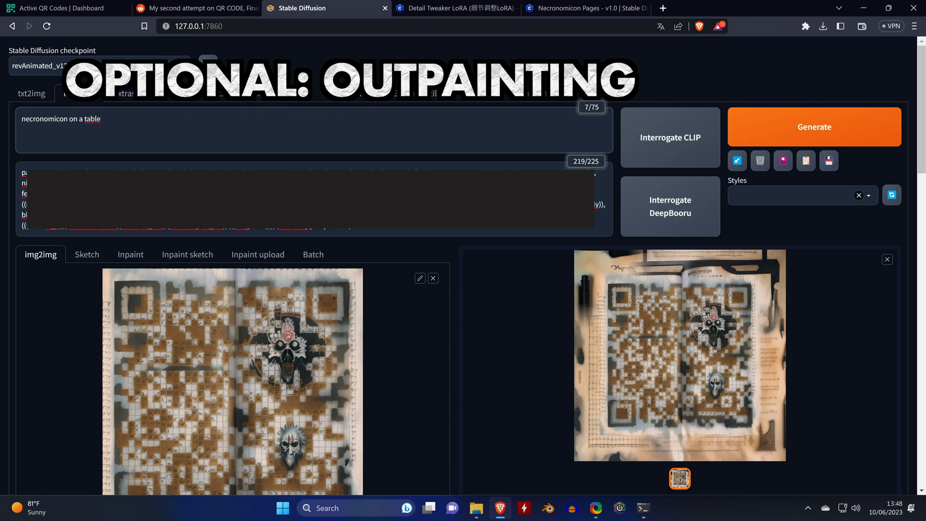
pyautogui.click(803, 134)
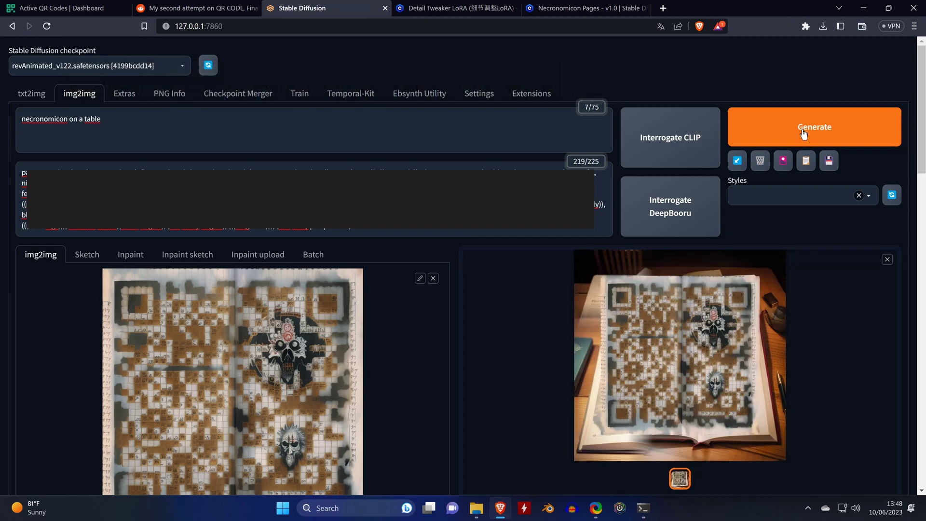
pyautogui.click(763, 388)
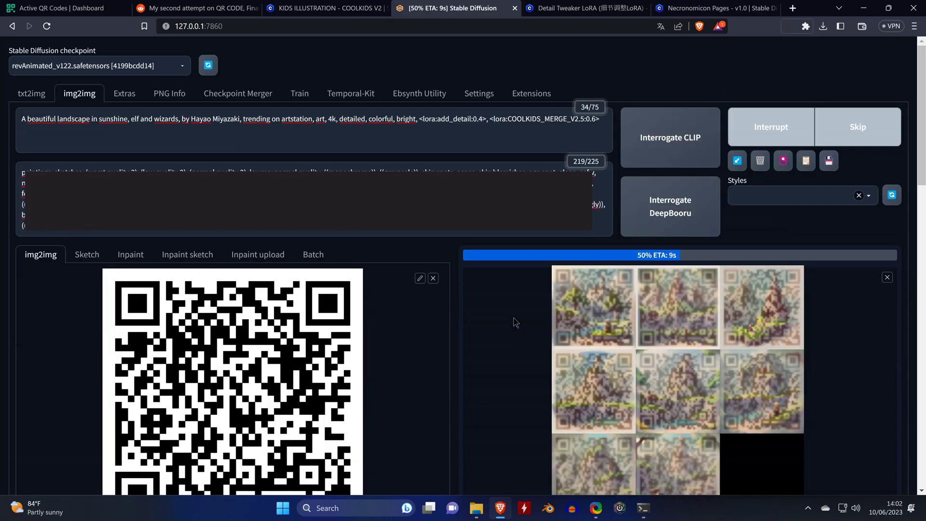
# Step: Open the second landscape result full screen and browse the batch through to the results grid
pyautogui.scroll(-2, 515, 322)
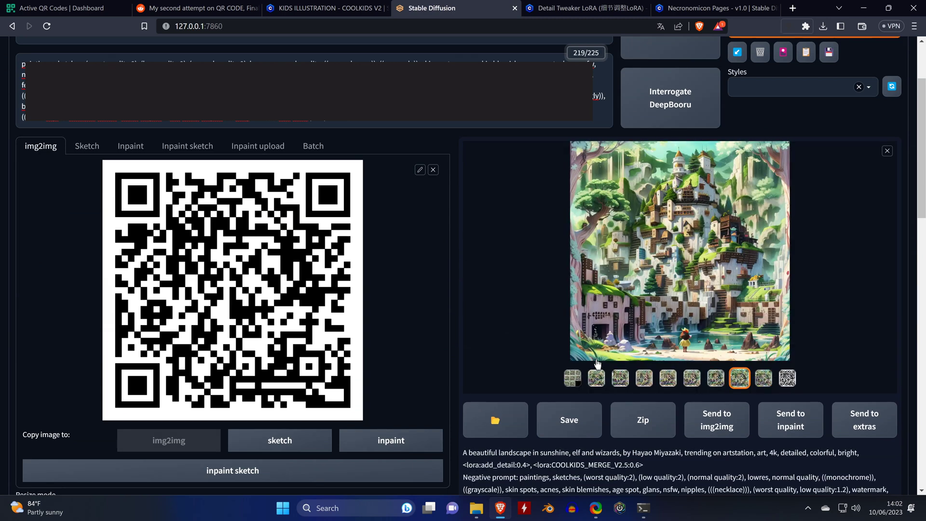
pyautogui.click(596, 380)
pyautogui.click(733, 296)
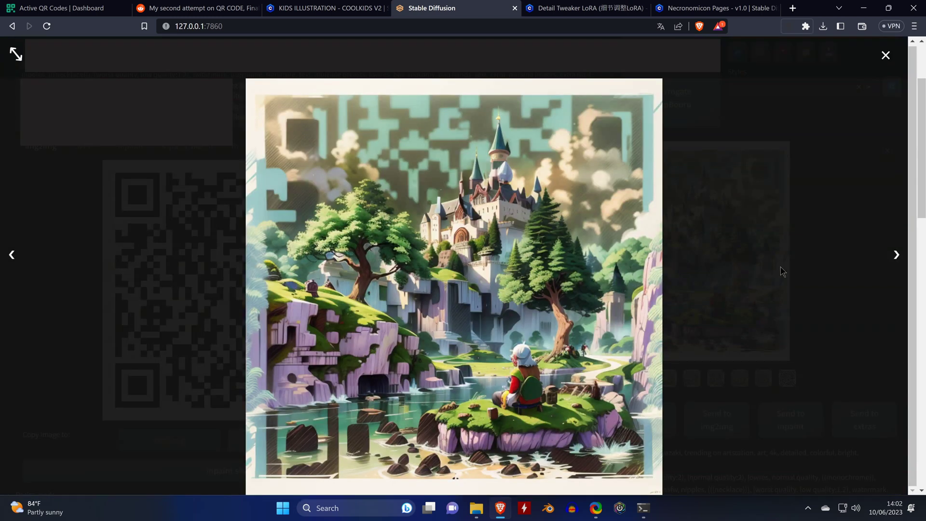
pyautogui.click(898, 253)
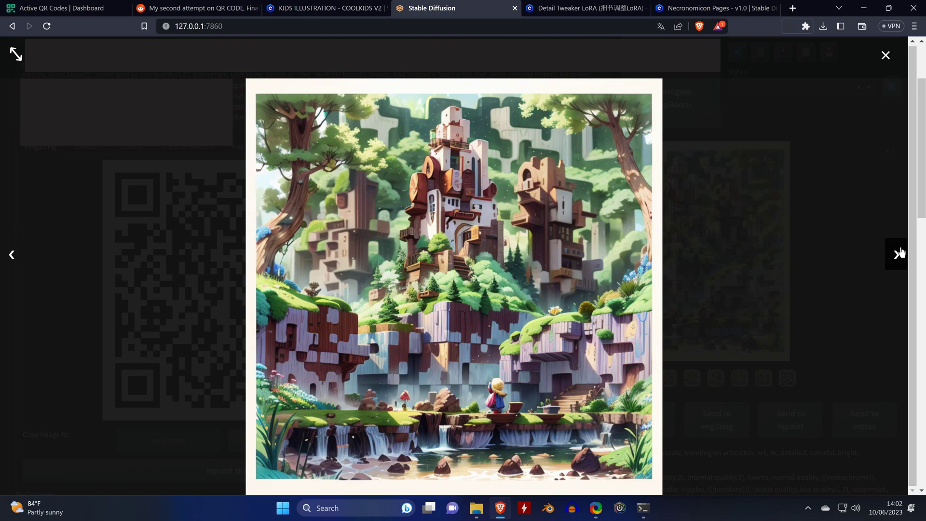
pyautogui.click(898, 254)
pyautogui.click(898, 253)
pyautogui.click(898, 253)
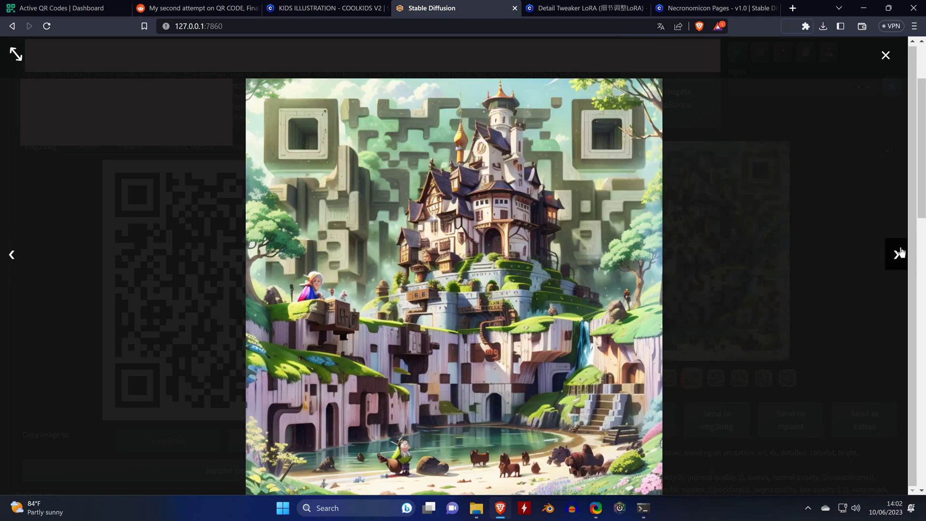
pyautogui.click(898, 253)
pyautogui.click(16, 263)
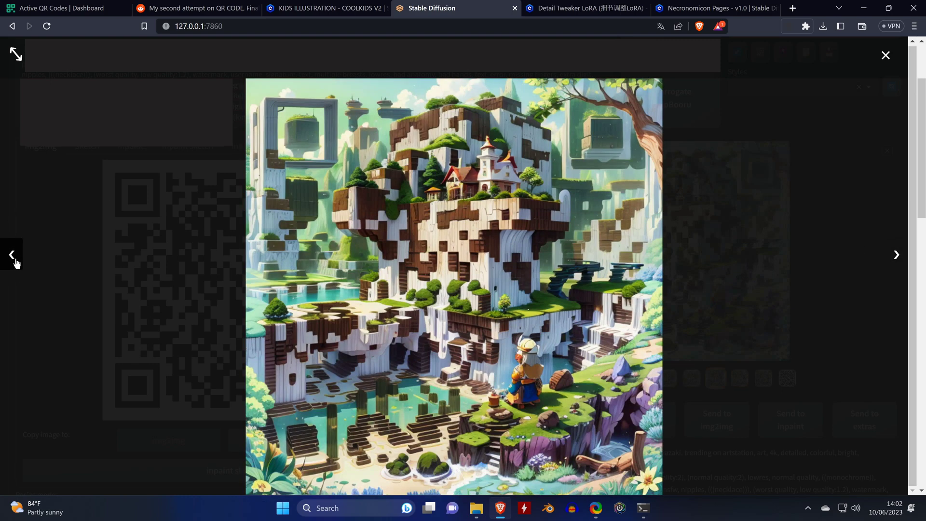
pyautogui.click(16, 262)
pyautogui.click(893, 258)
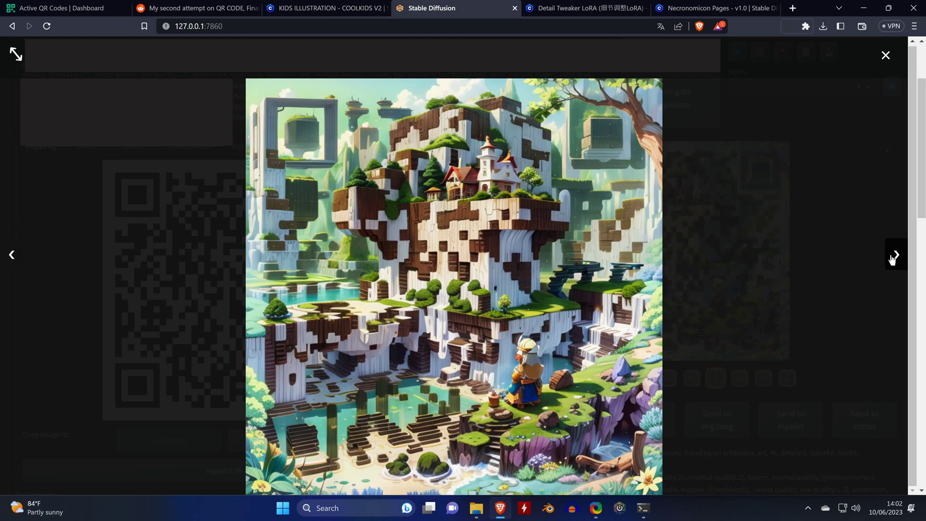
pyautogui.click(892, 259)
pyautogui.click(892, 259)
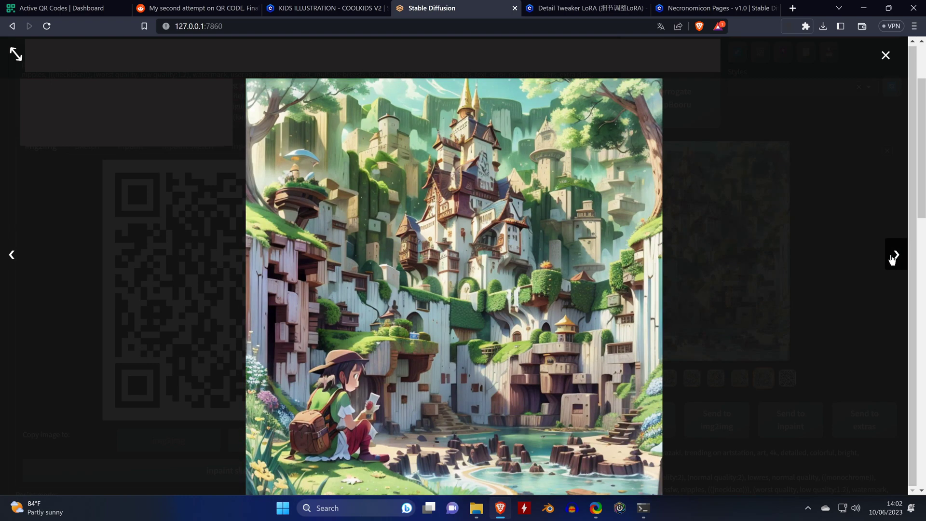
pyautogui.click(893, 259)
pyautogui.click(892, 259)
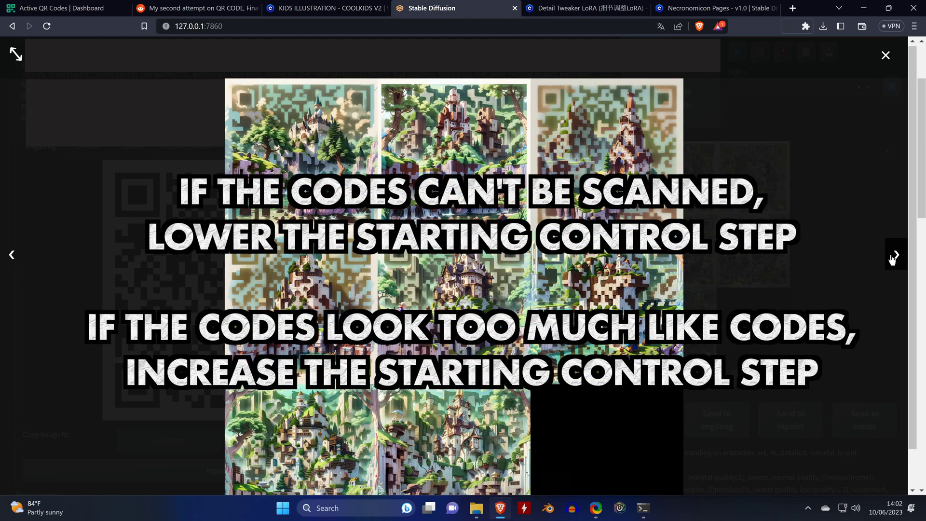
pyautogui.click(886, 55)
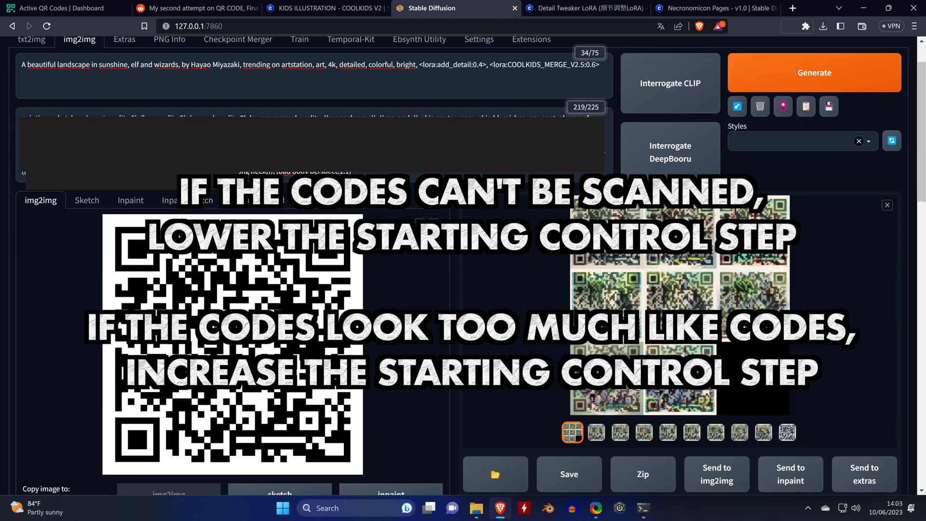
# Step: Reopen a finished landscape result and step through the castle-and-cliff QR images
pyautogui.click(702, 305)
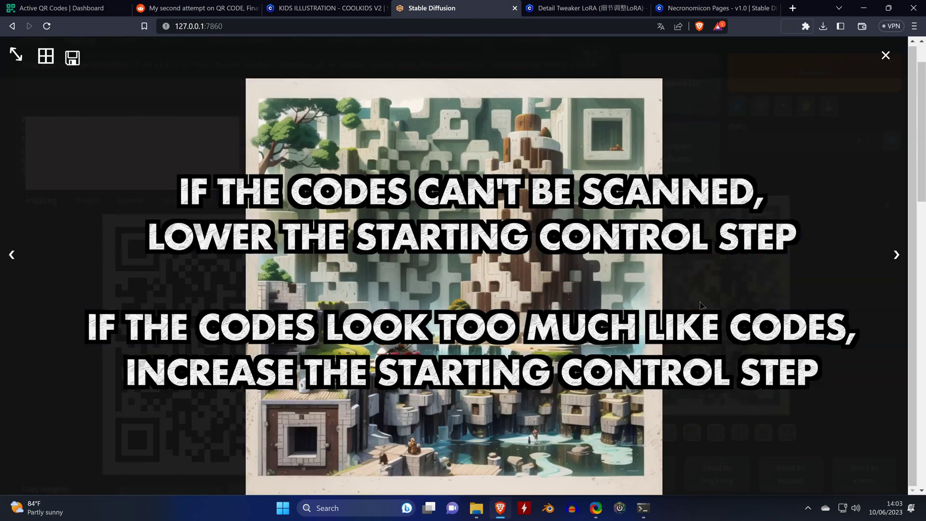
pyautogui.click(896, 254)
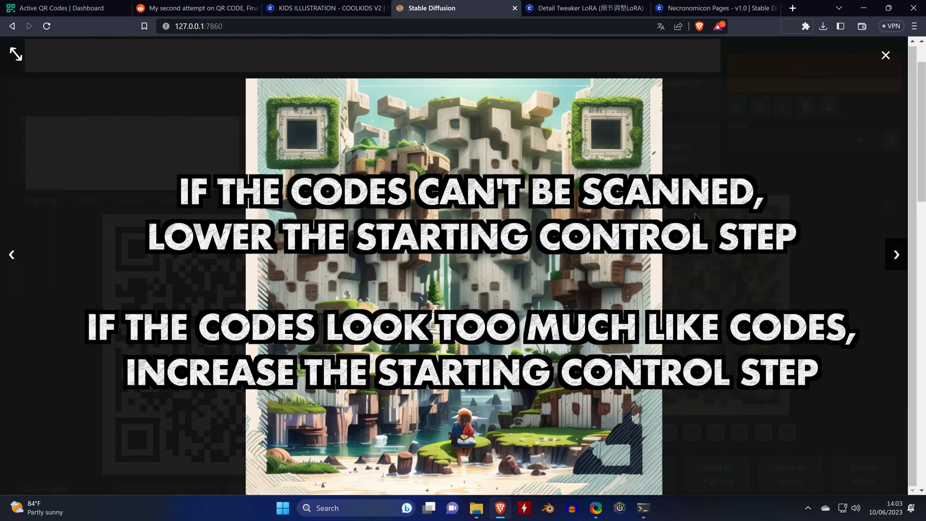
pyautogui.click(12, 260)
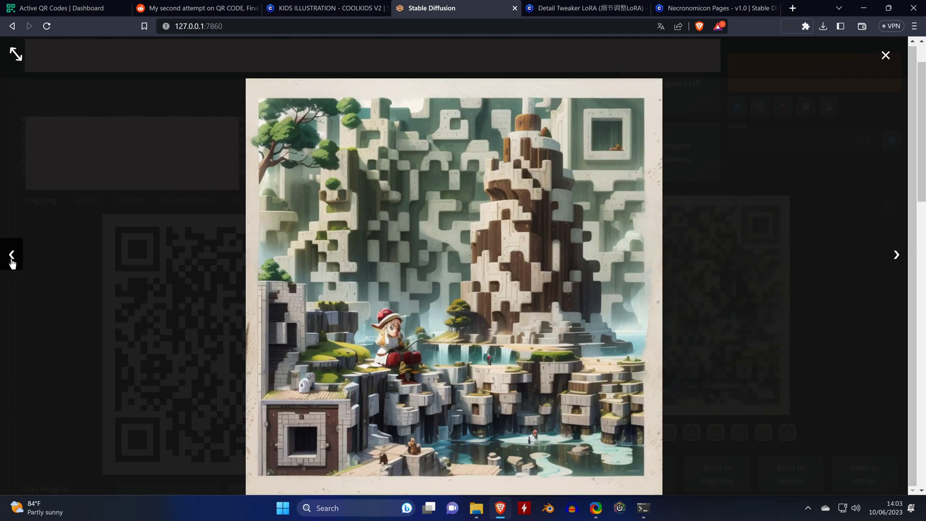
pyautogui.click(897, 255)
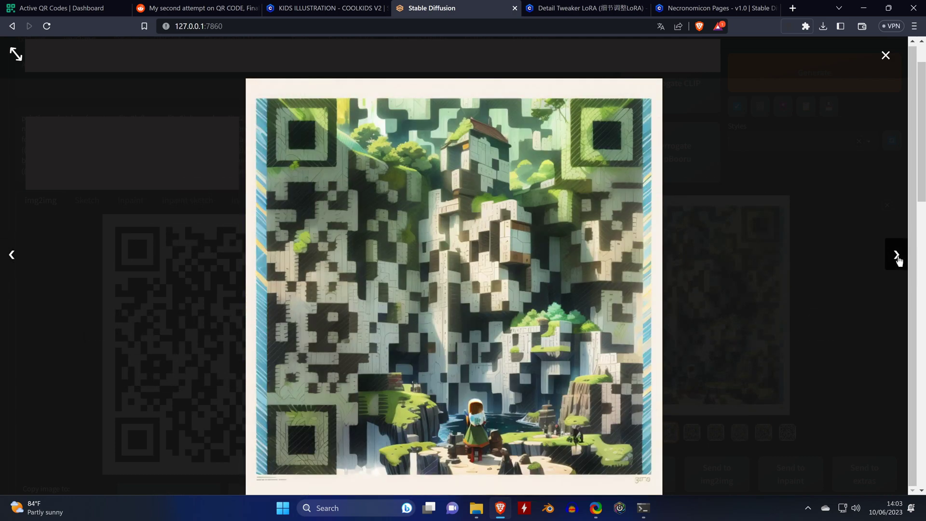
pyautogui.click(897, 255)
pyautogui.click(897, 256)
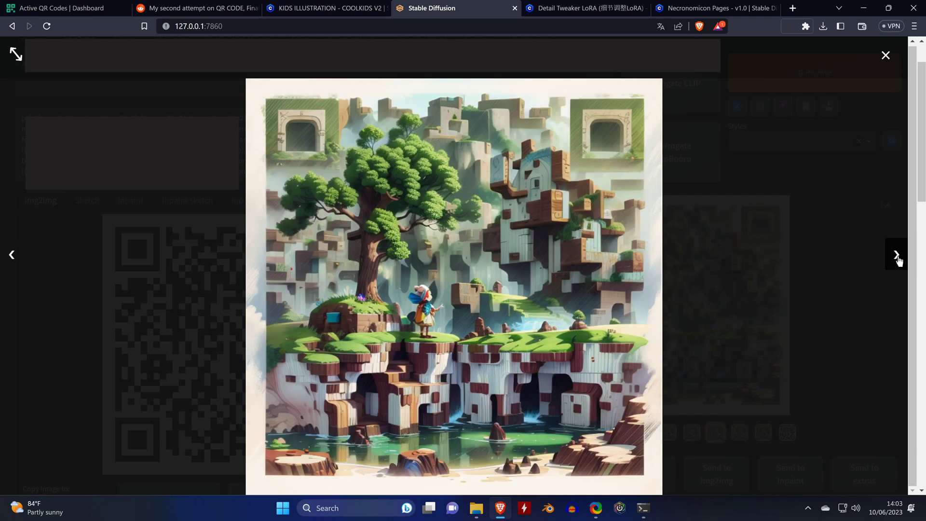
pyautogui.click(897, 255)
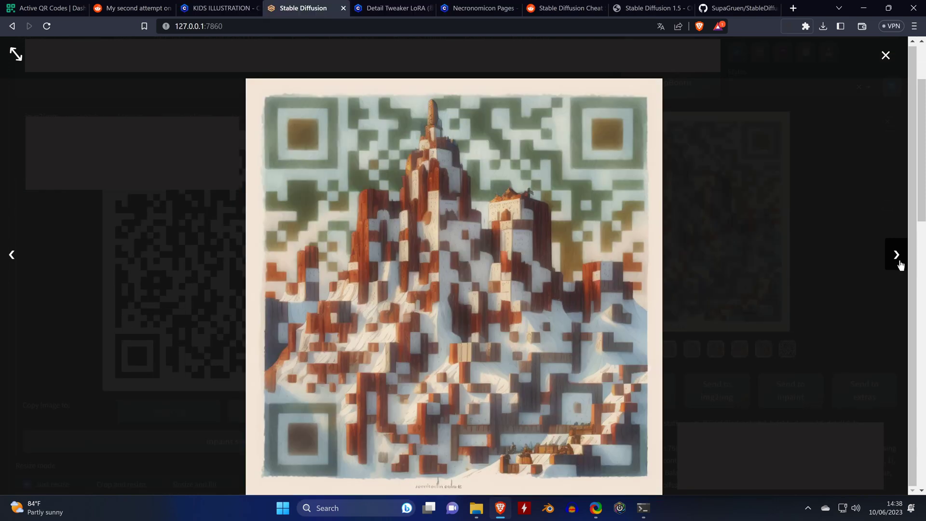
# Step: Step through three more snowy mountain QR images in the full-screen viewer
pyautogui.click(897, 255)
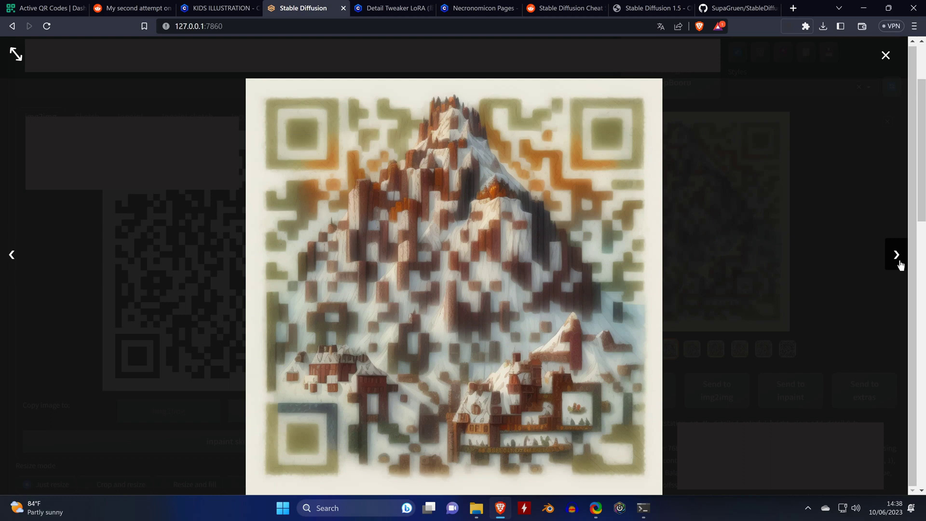
pyautogui.click(896, 255)
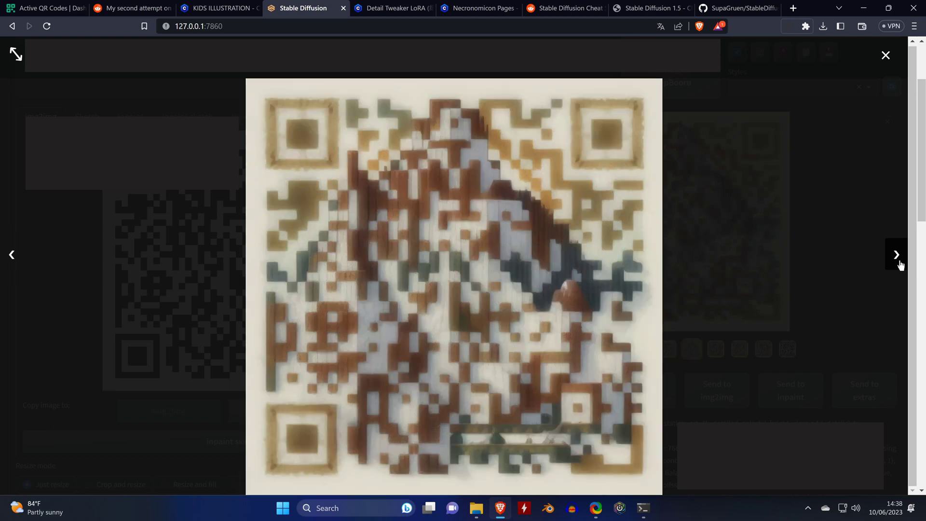
pyautogui.click(896, 256)
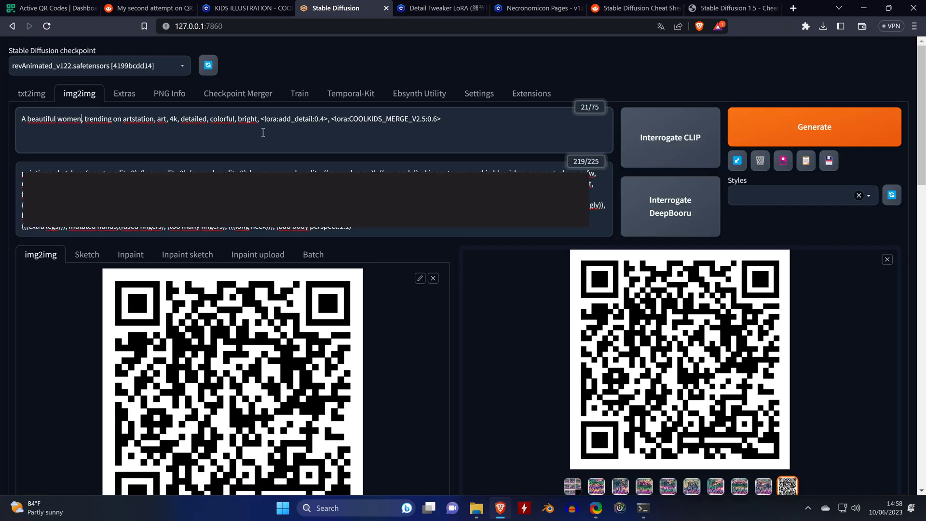
# Step: Generate the woman-prompt batch, browse the QR girls, and return to the checkered bodysuit one
pyautogui.click(732, 120)
pyautogui.click(708, 289)
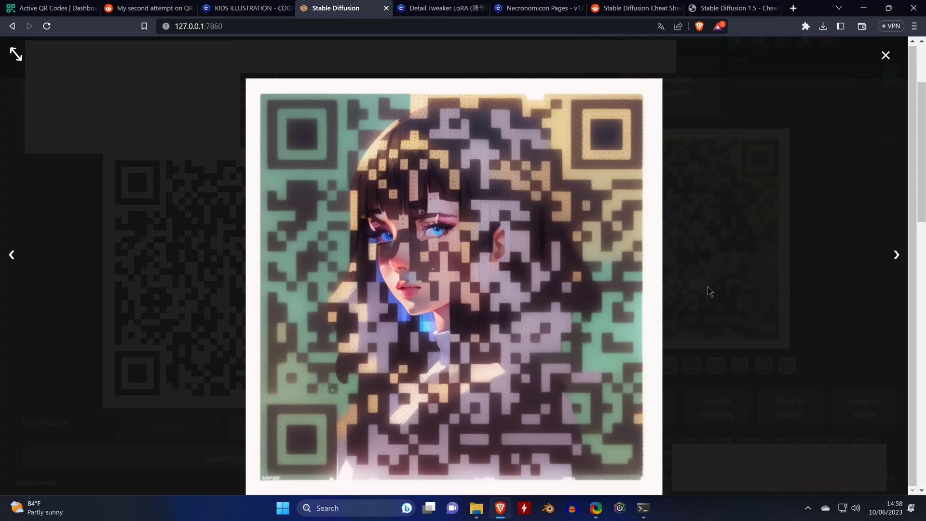
pyautogui.click(895, 255)
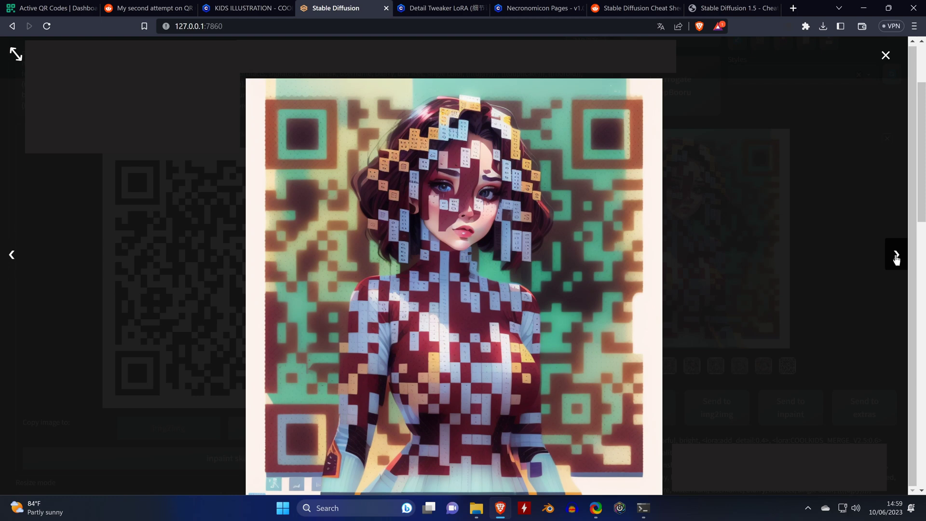
pyautogui.click(895, 256)
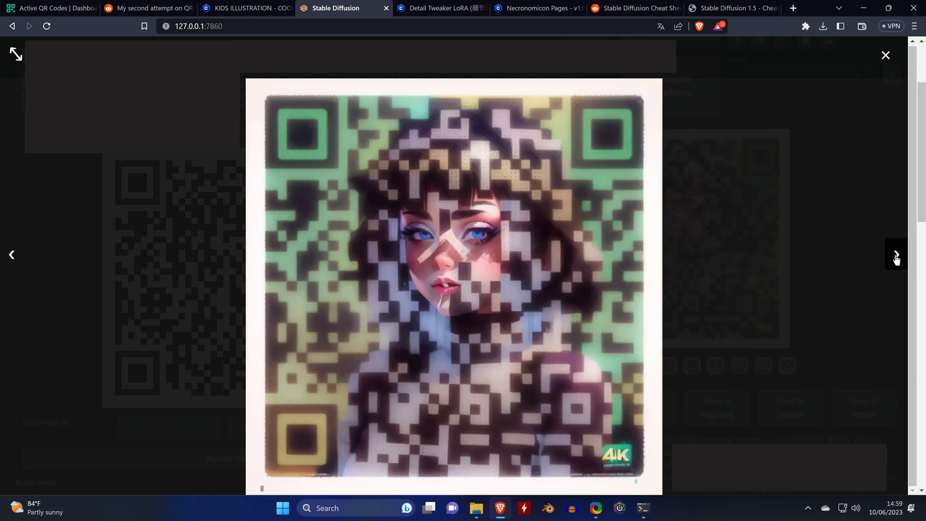
pyautogui.click(896, 256)
pyautogui.click(896, 256)
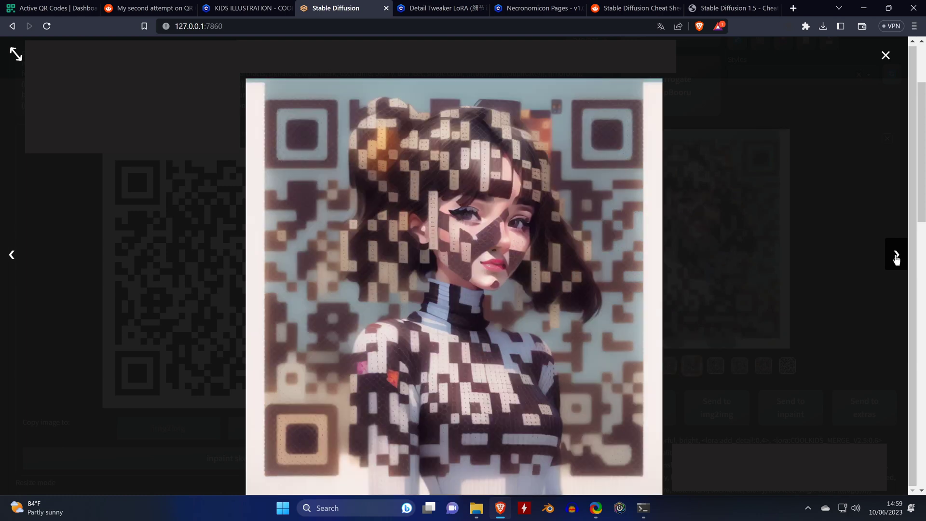
pyautogui.click(896, 255)
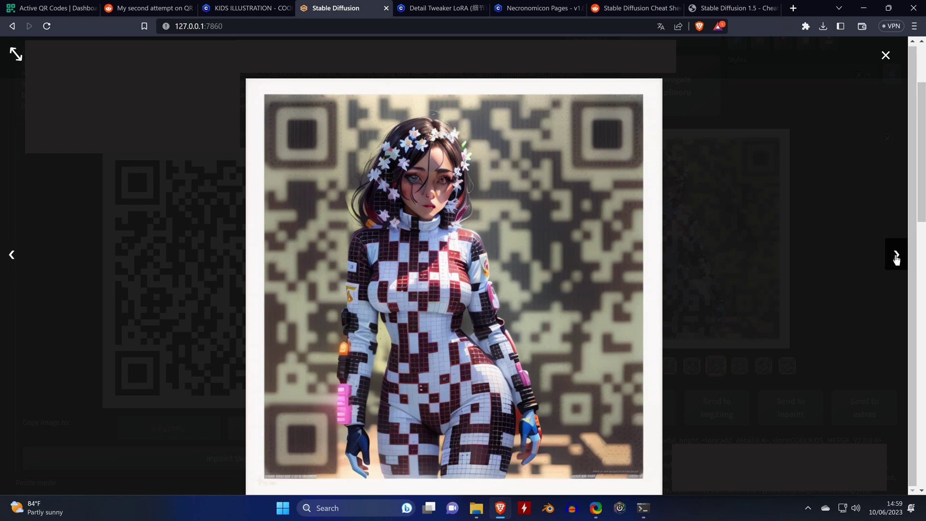
pyautogui.click(896, 256)
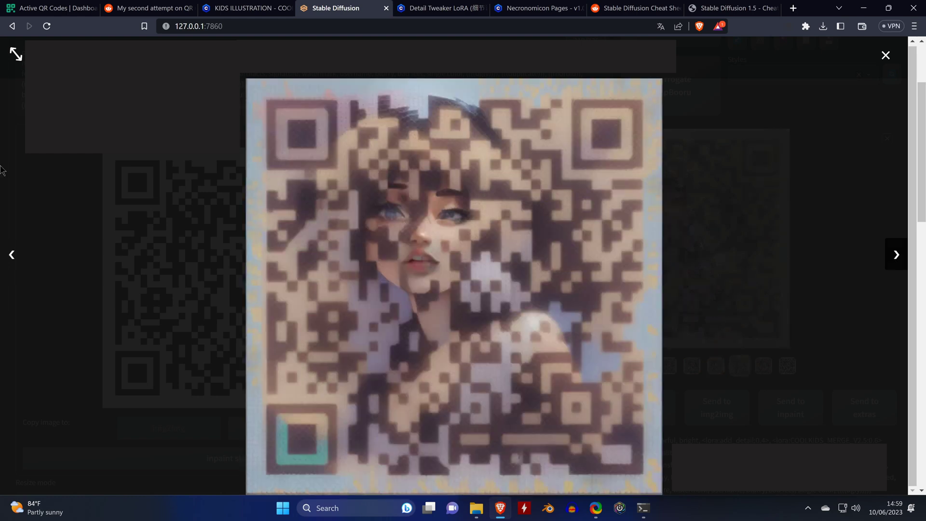
pyautogui.click(3, 254)
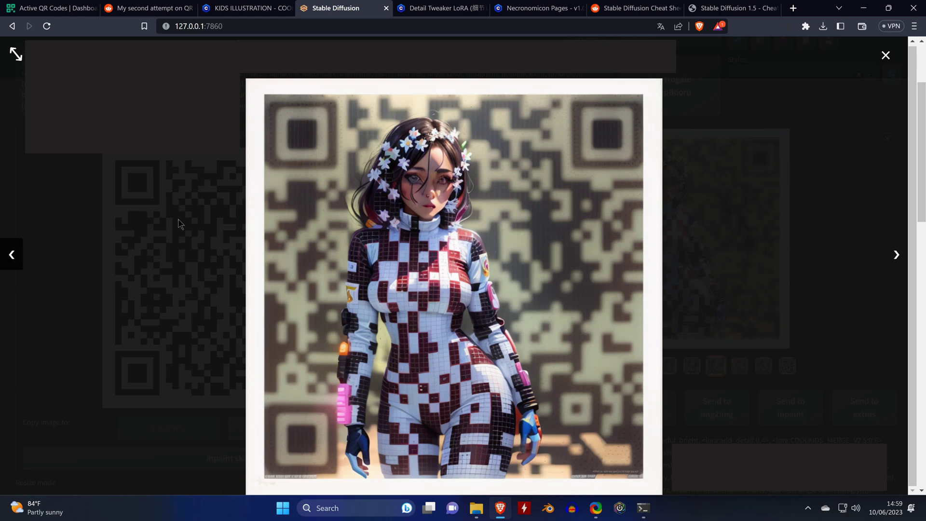
# Step: Upscale the checkered-bodysuit image 4x with SwinIR_4x in Extras
pyautogui.click(527, 165)
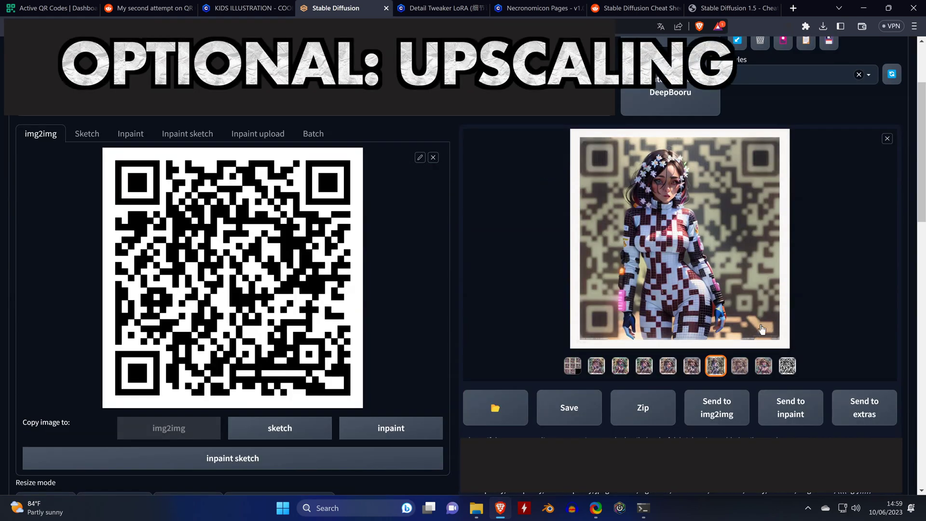
pyautogui.click(863, 421)
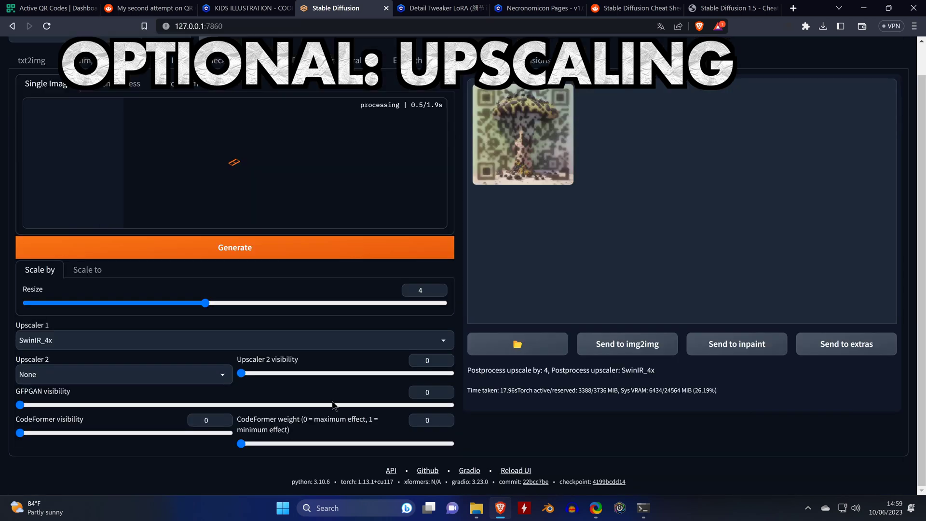
pyautogui.click(203, 255)
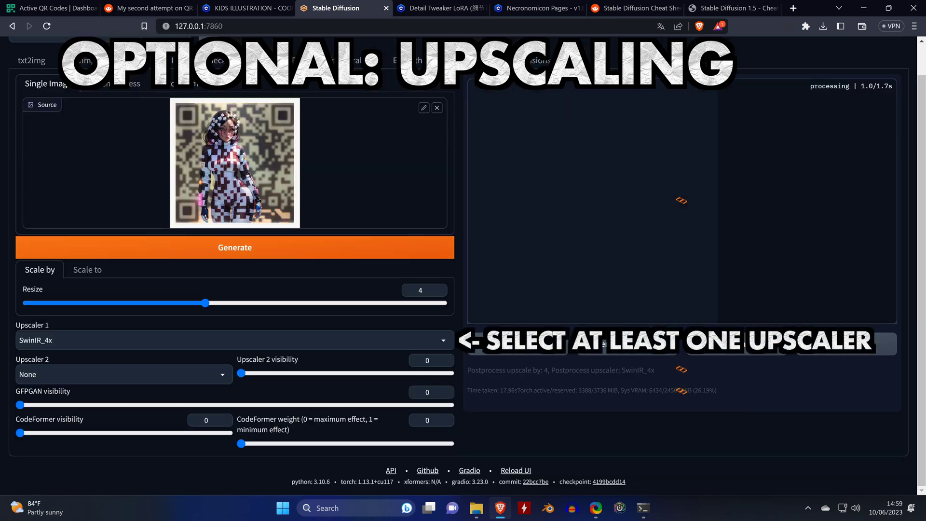
pyautogui.click(79, 61)
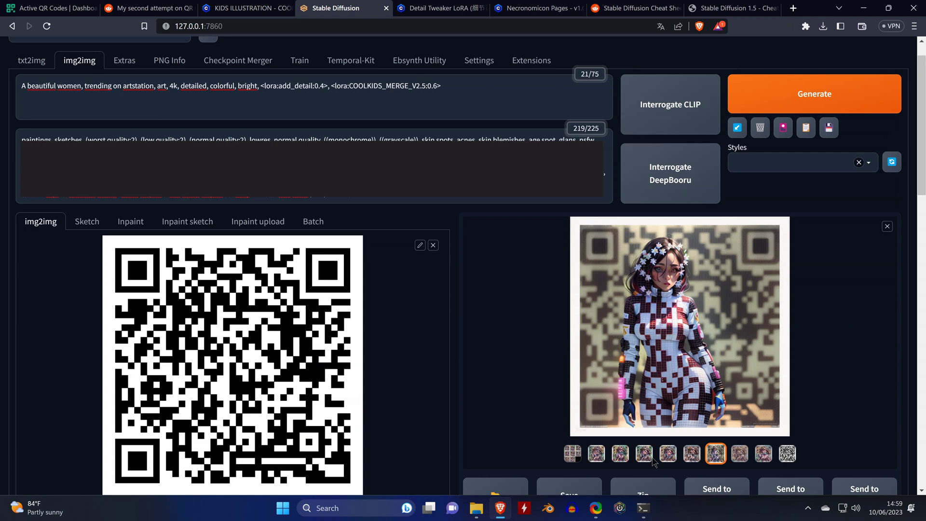
# Step: Preview the second to fourth img2img thumbnails and open the flower-haired woman full screen
pyautogui.click(597, 458)
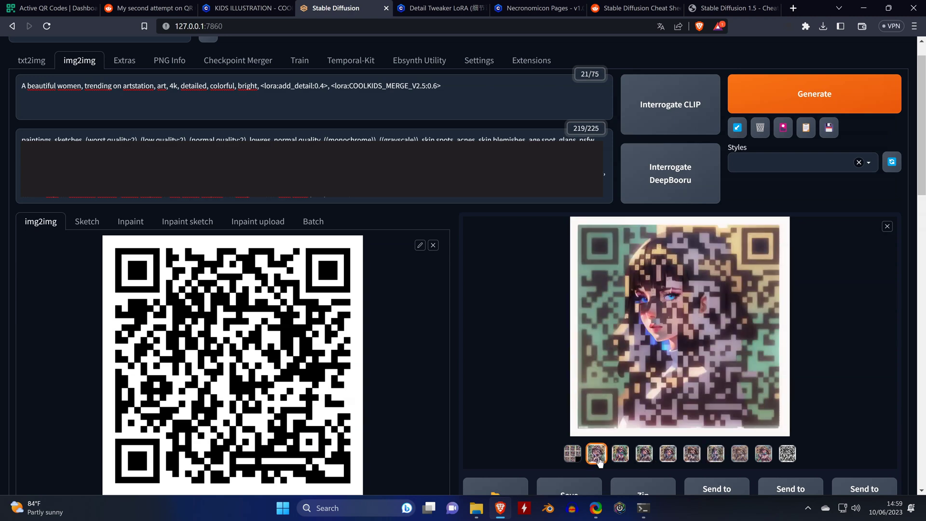
pyautogui.click(621, 457)
pyautogui.click(645, 454)
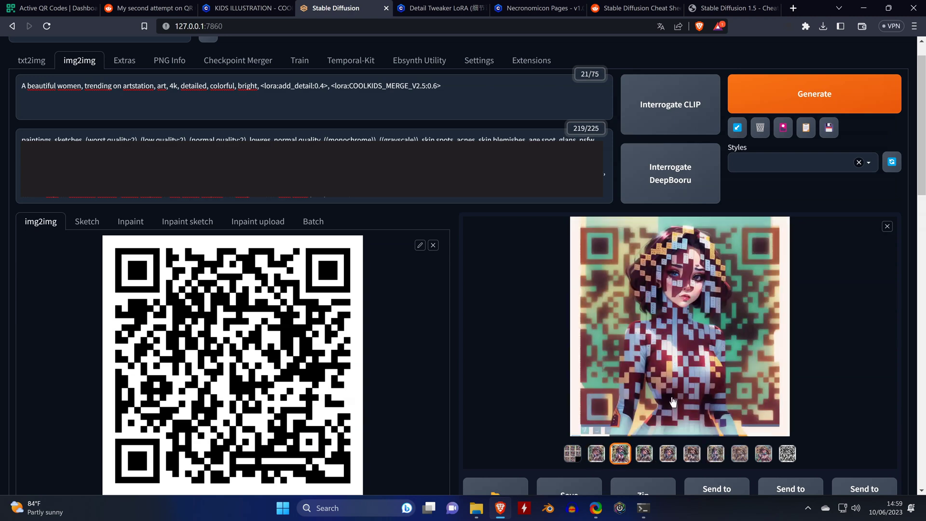
pyautogui.click(671, 400)
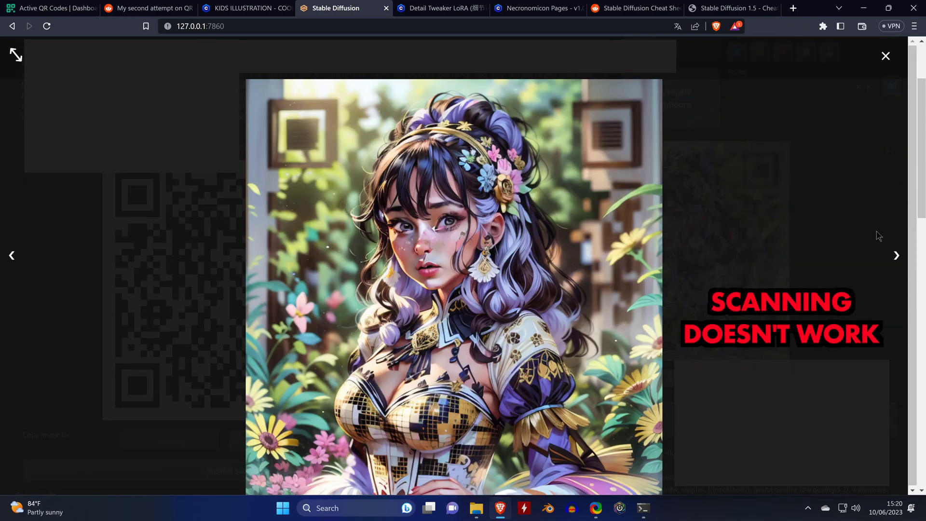
# Step: Browse forward through the QR-art women, briefly back to the face-painted one, then onward
pyautogui.click(899, 255)
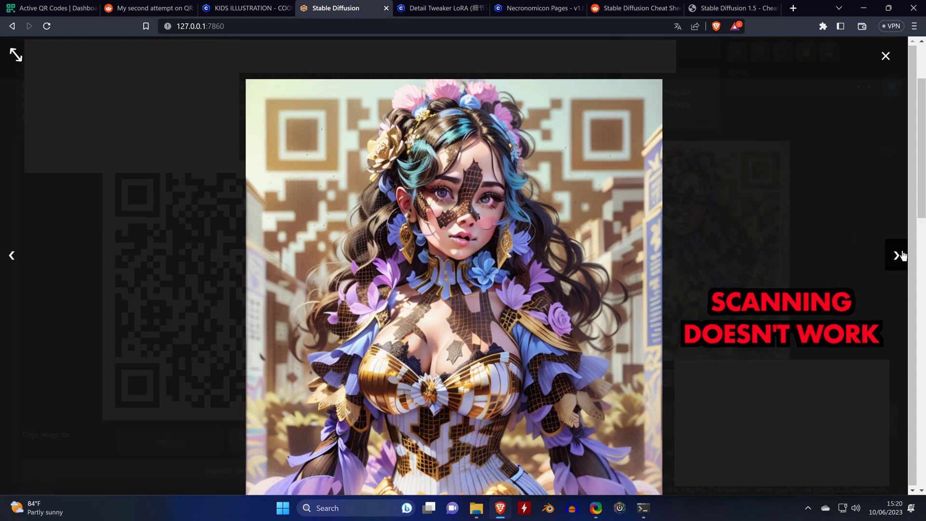
pyautogui.click(899, 256)
pyautogui.click(899, 255)
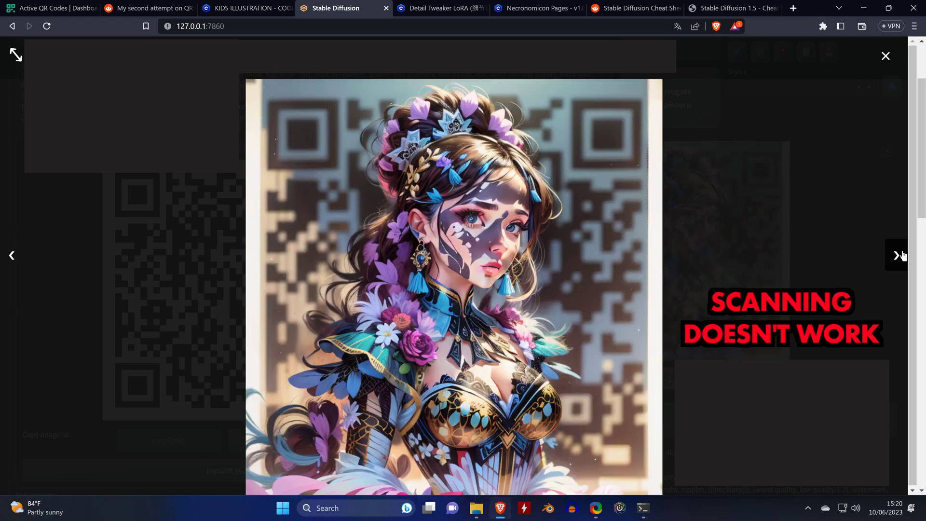
pyautogui.click(899, 255)
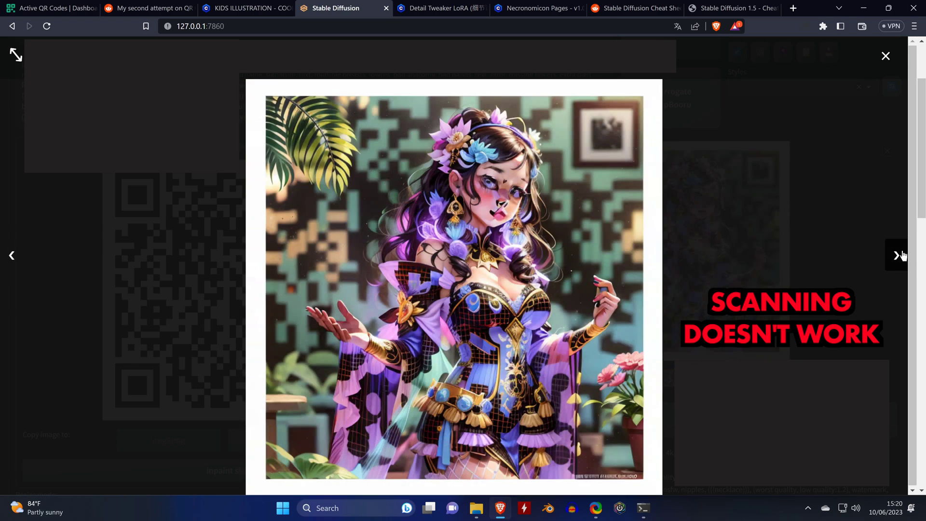
pyautogui.click(899, 256)
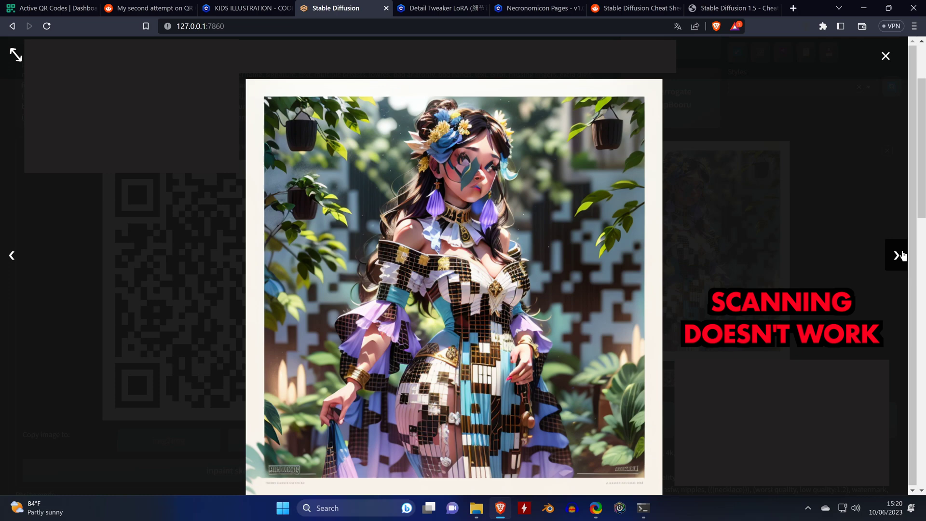
pyautogui.click(902, 256)
pyautogui.click(898, 255)
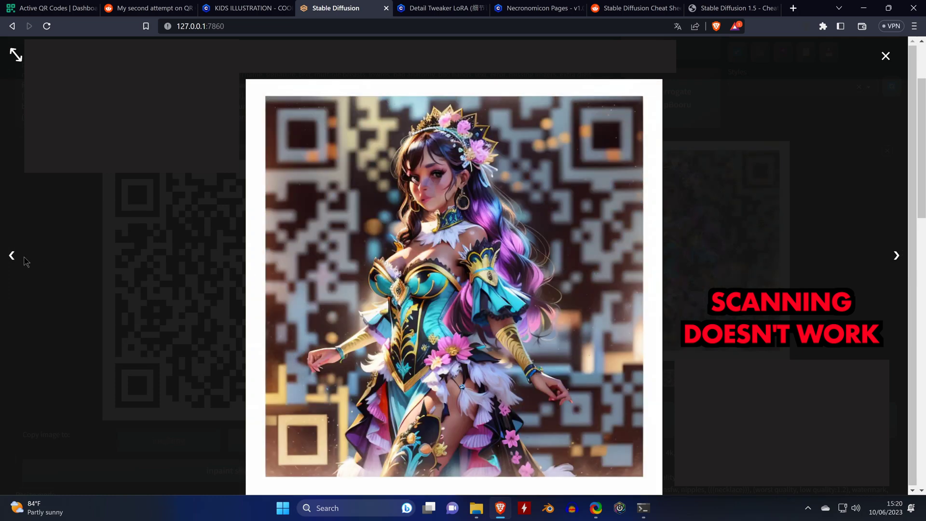
pyautogui.click(24, 260)
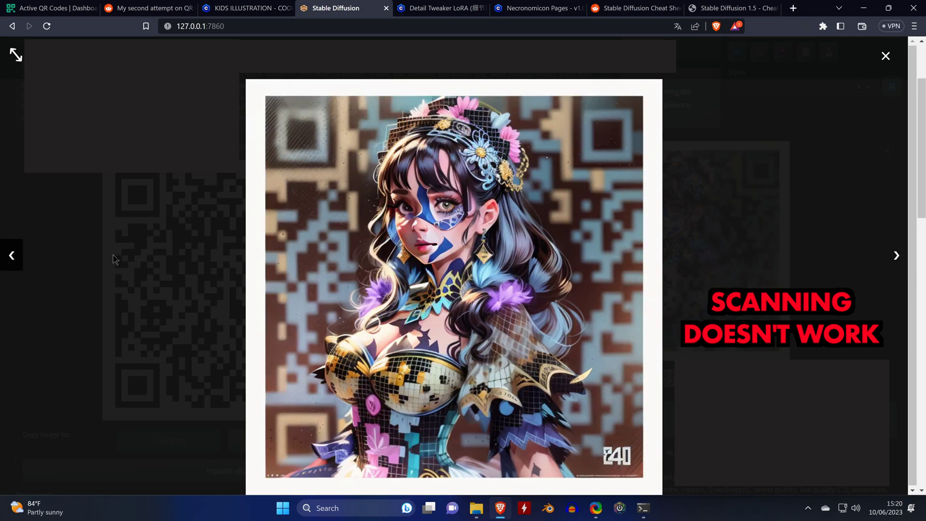
pyautogui.click(901, 268)
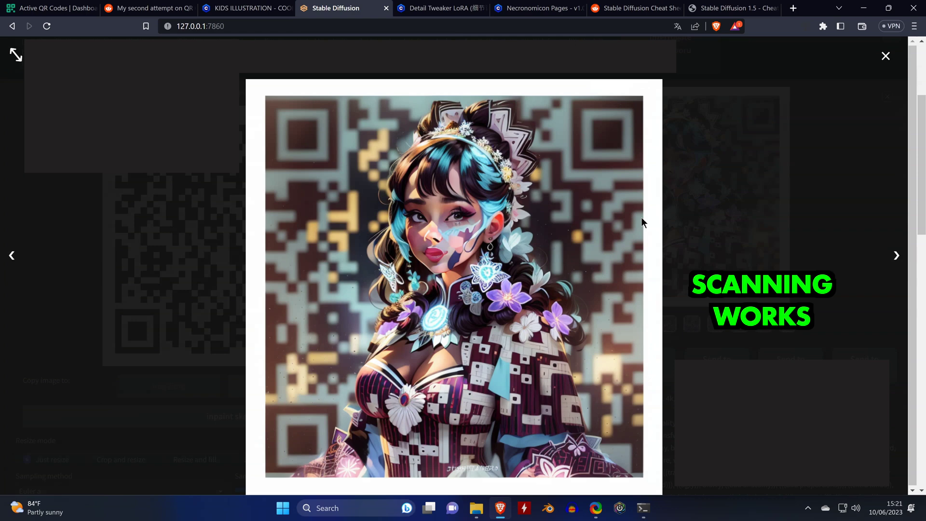
# Step: Advance six images to the pink-and-blue-haired man in a checkered teal-and-gold jacket
pyautogui.press('Right')
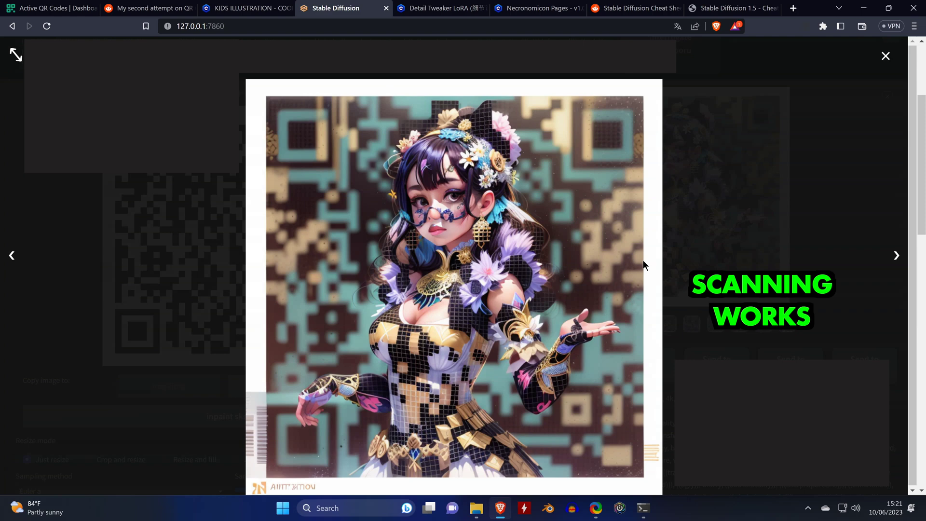
pyautogui.click(901, 263)
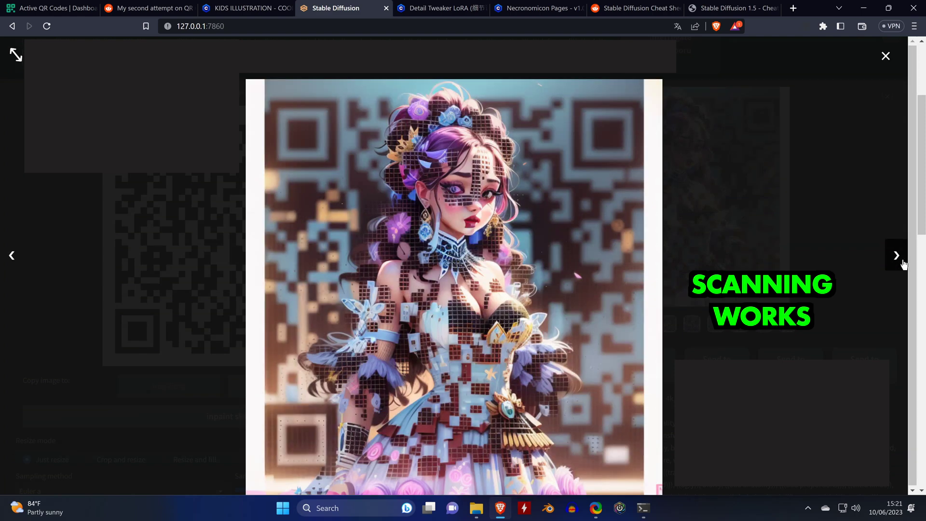
pyautogui.click(903, 264)
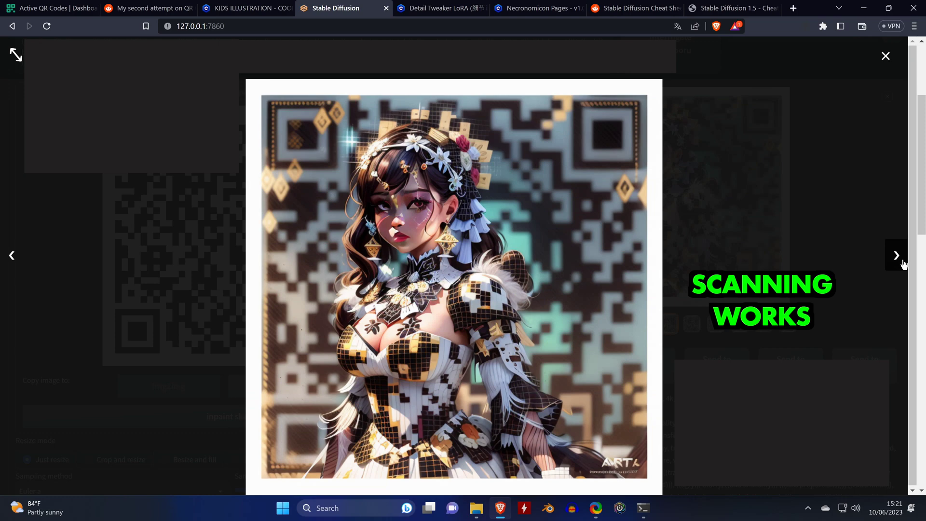
pyautogui.click(903, 263)
pyautogui.click(903, 264)
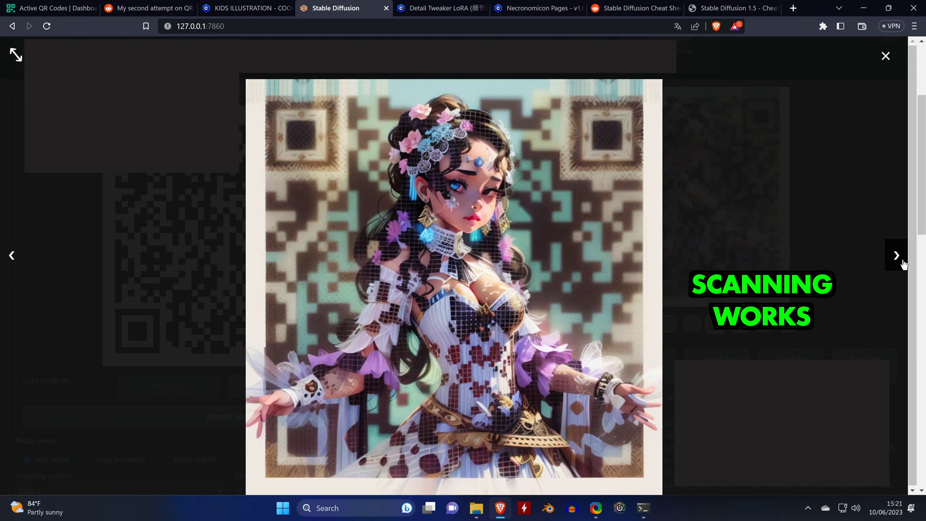
pyautogui.click(902, 264)
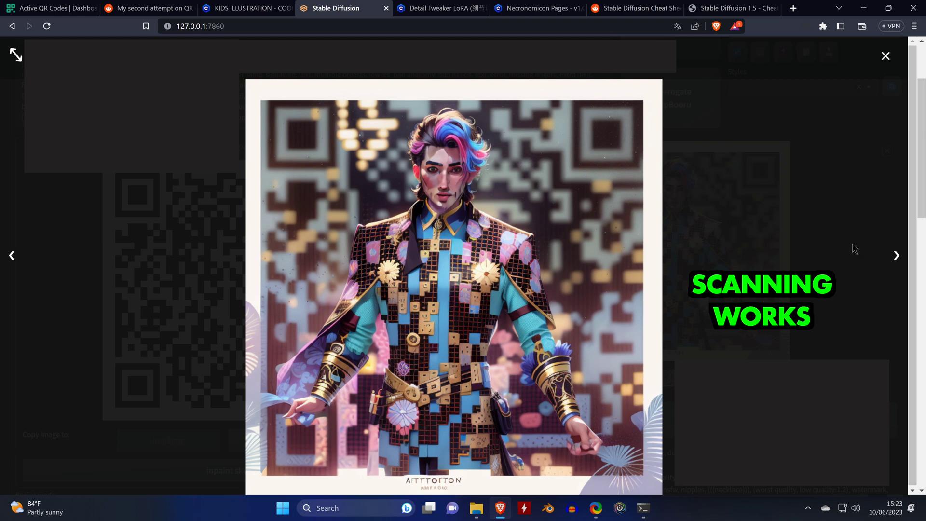
# Step: Advance past the purple-suited man to the bearded man in a pale blue QR-patterned jacket
pyautogui.click(895, 271)
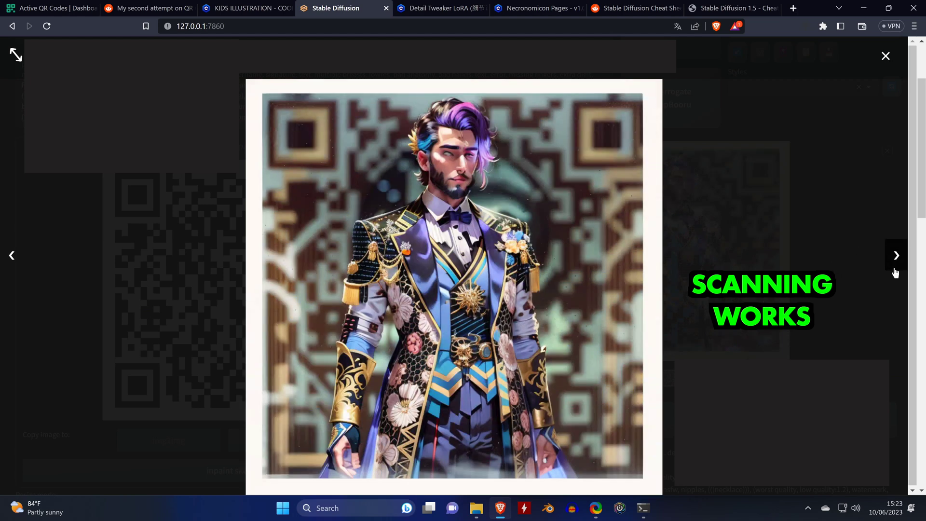
pyautogui.click(895, 272)
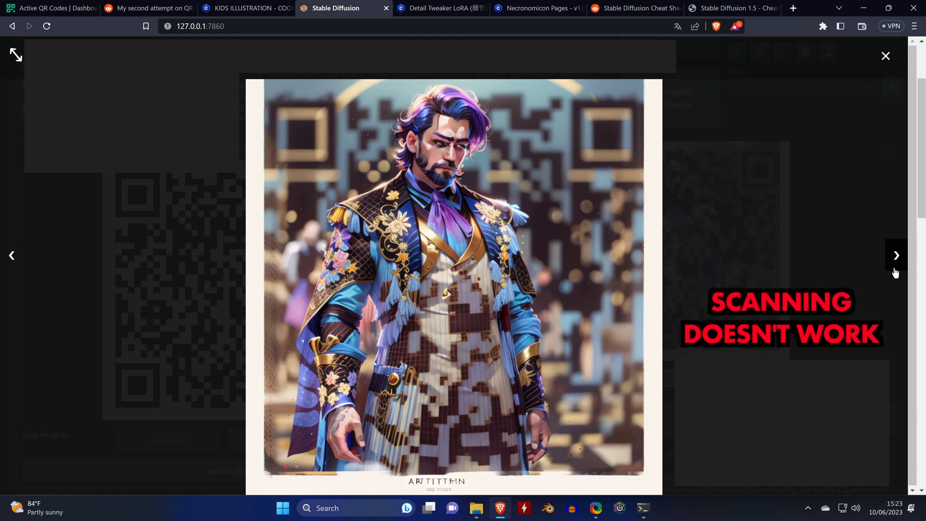
pyautogui.click(895, 273)
pyautogui.click(895, 272)
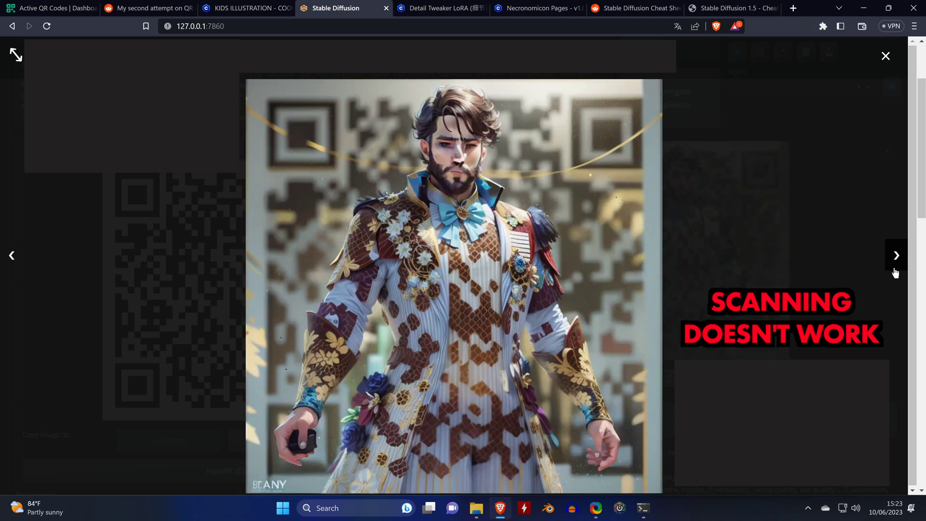
pyautogui.click(895, 273)
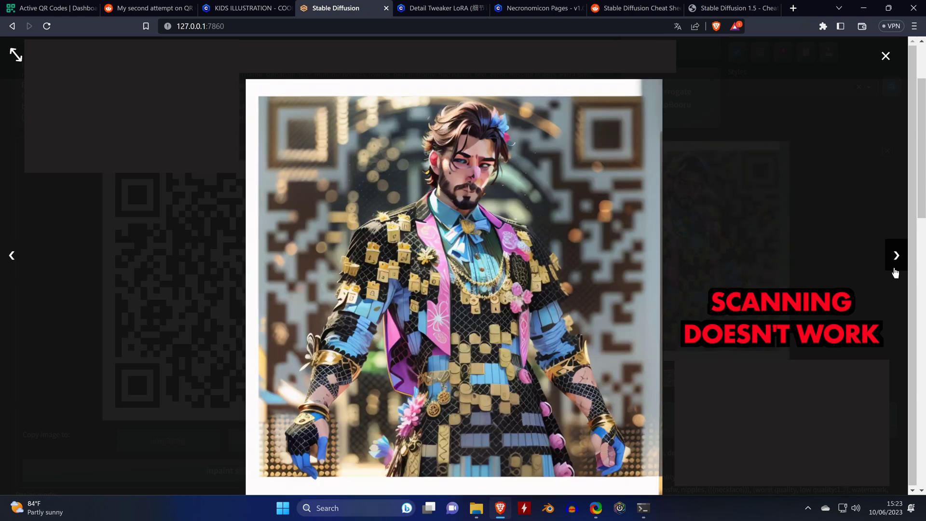
pyautogui.click(894, 272)
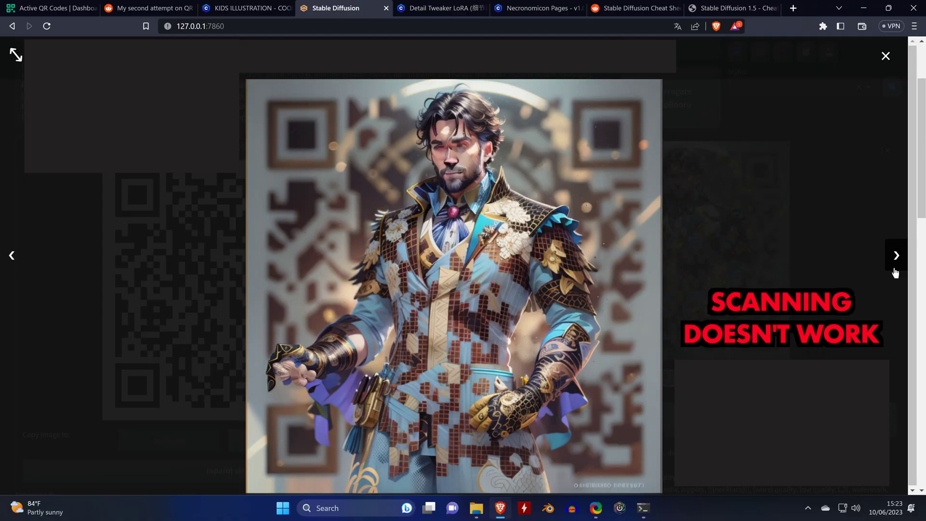